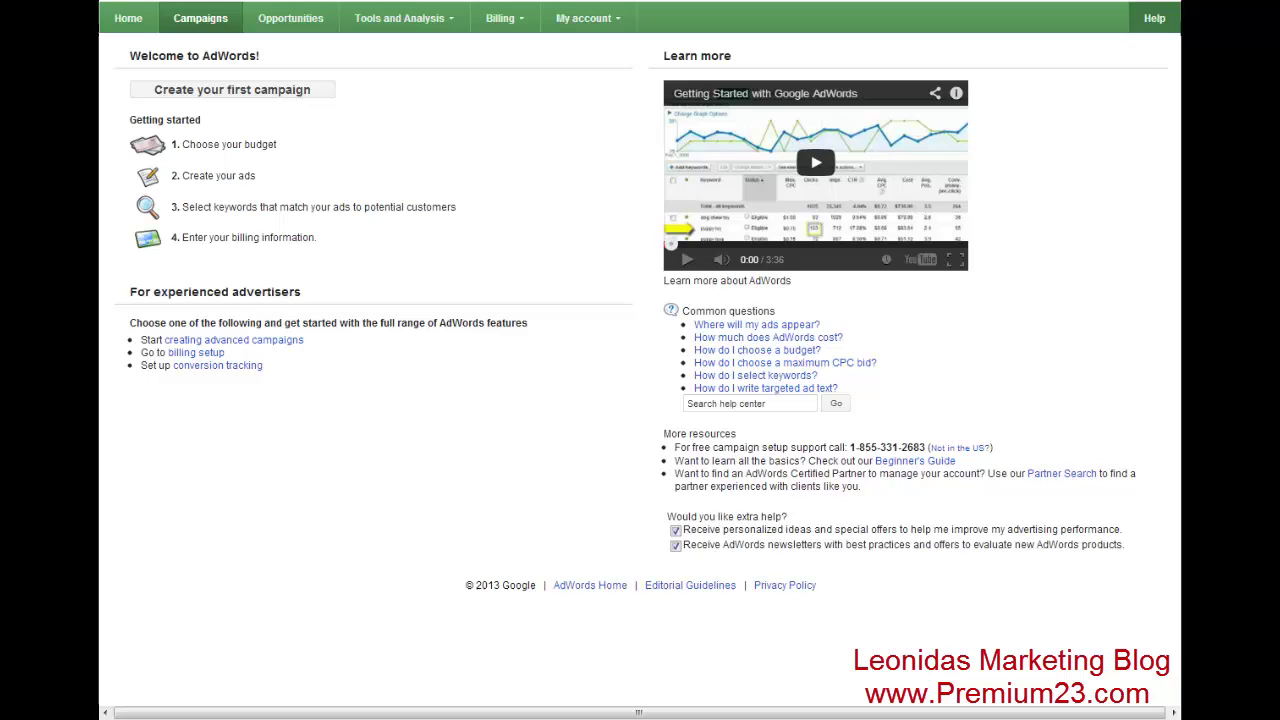
- Create the first campaign as Search & Display Networks – All features, named 'Home Development'
click(255, 92)
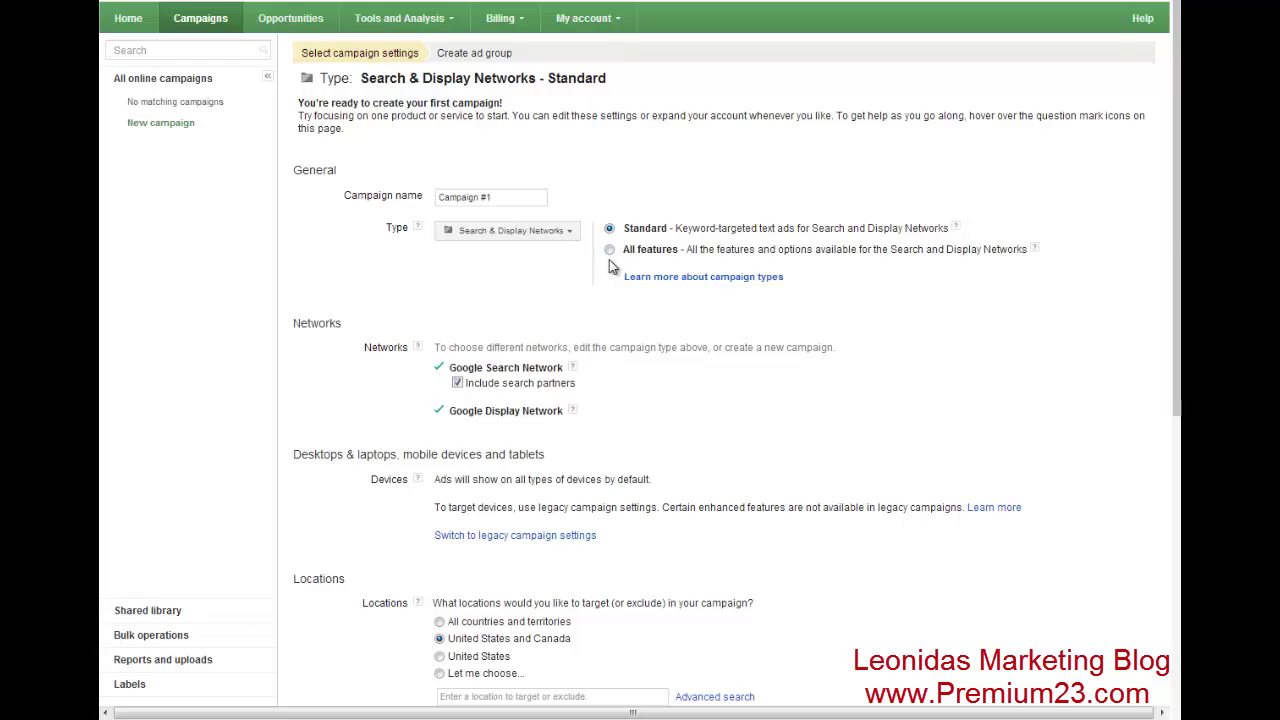
click(610, 251)
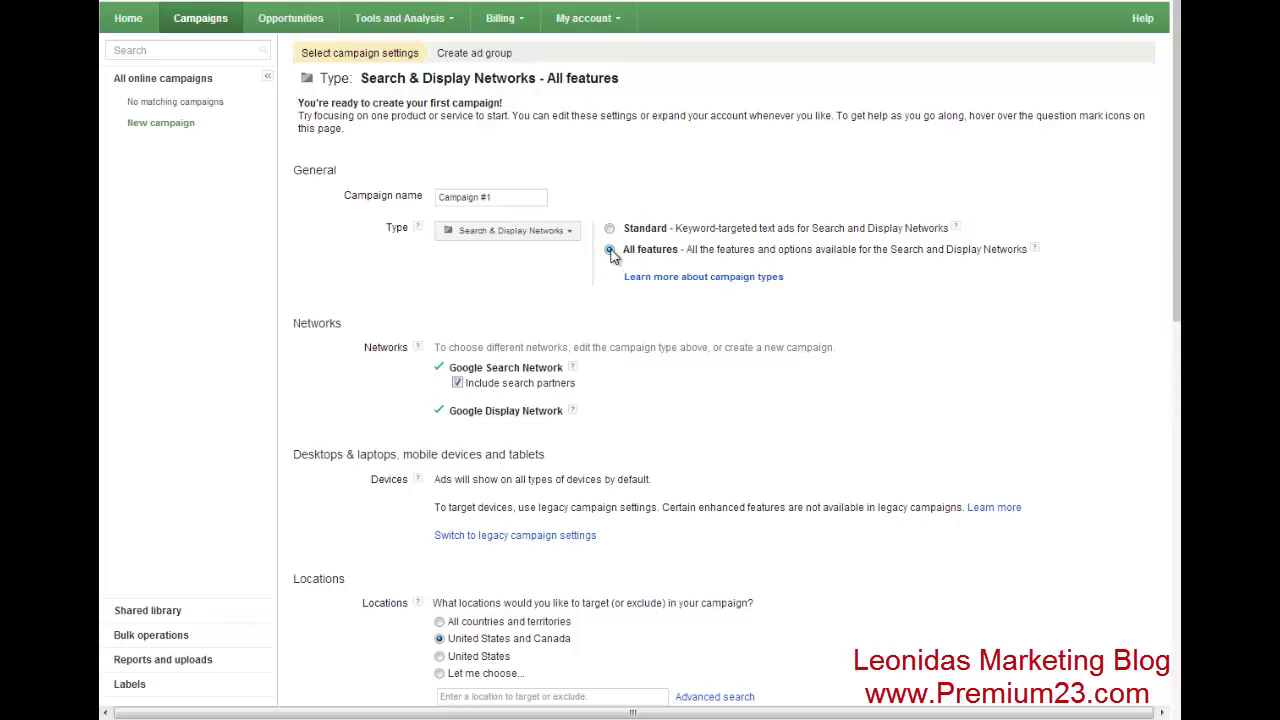
drag(545, 197, 333, 207)
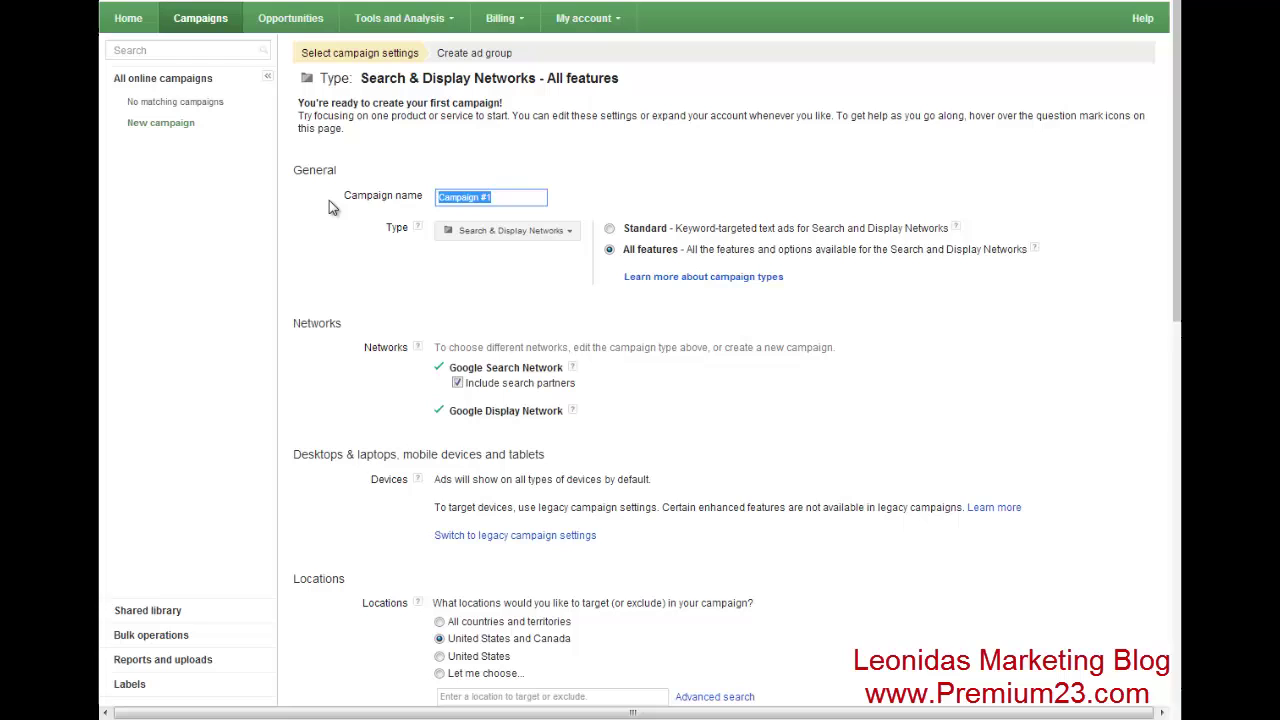
text(Home D)
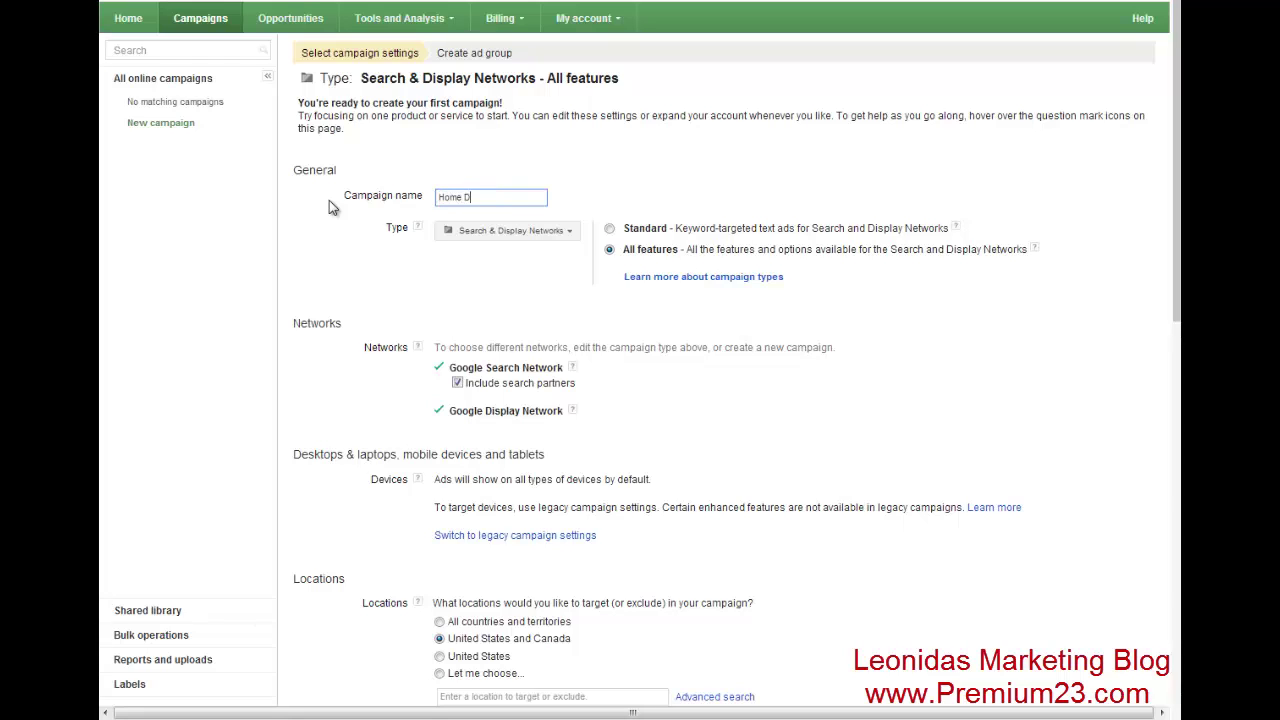
text(evelopment)
scroll(428, 270, down, 2)
scroll(424, 268, down, 4)
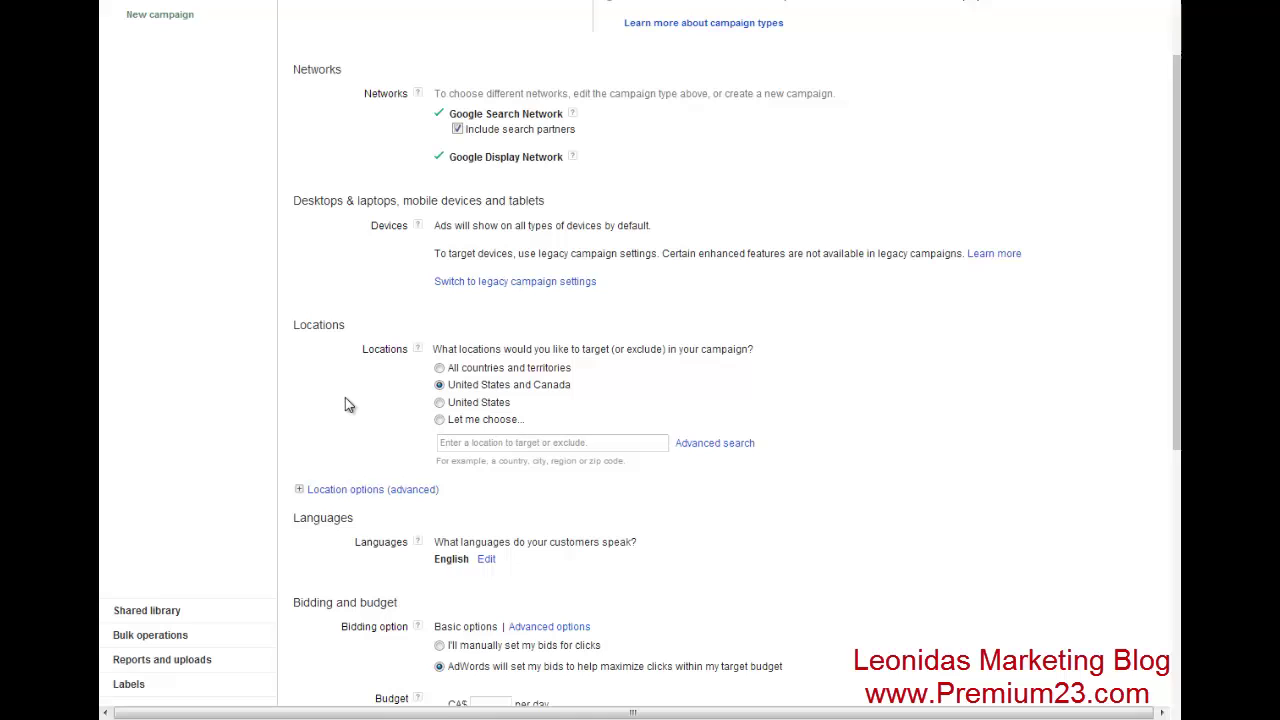
- Switch to legacy campaign settings and exclude desktops and tablets from device targeting
click(530, 285)
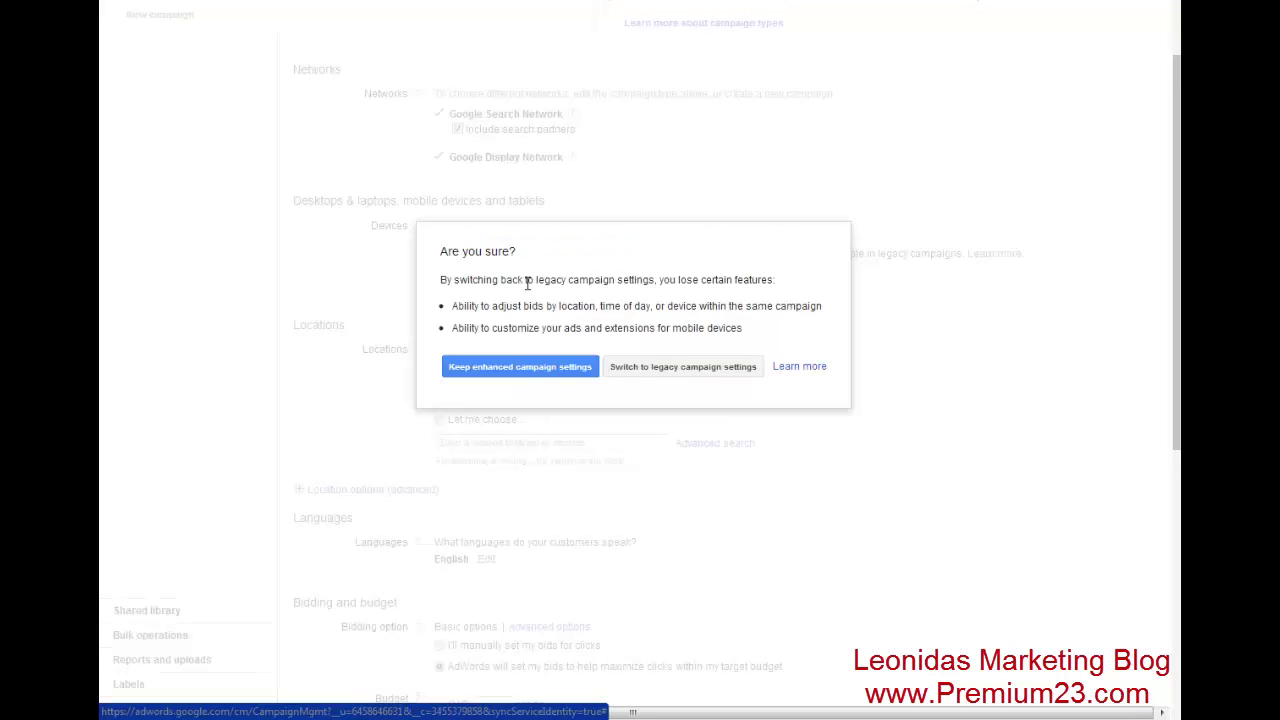
click(643, 367)
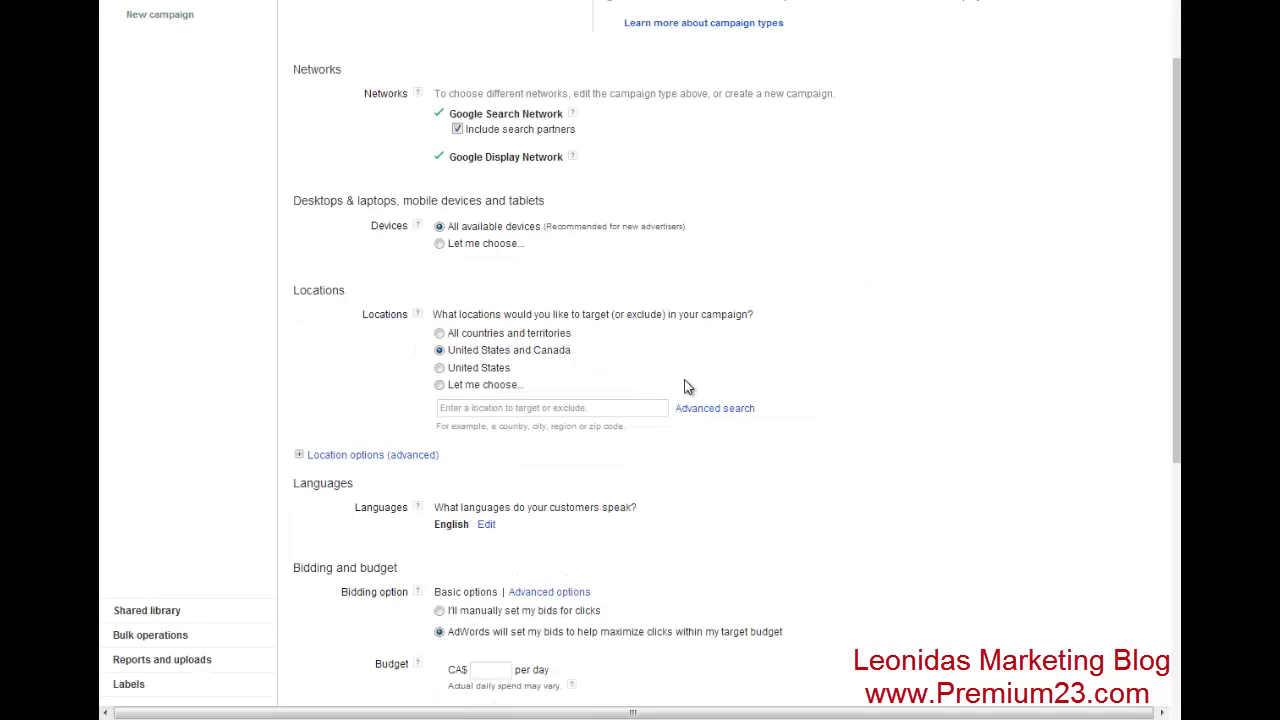
click(441, 245)
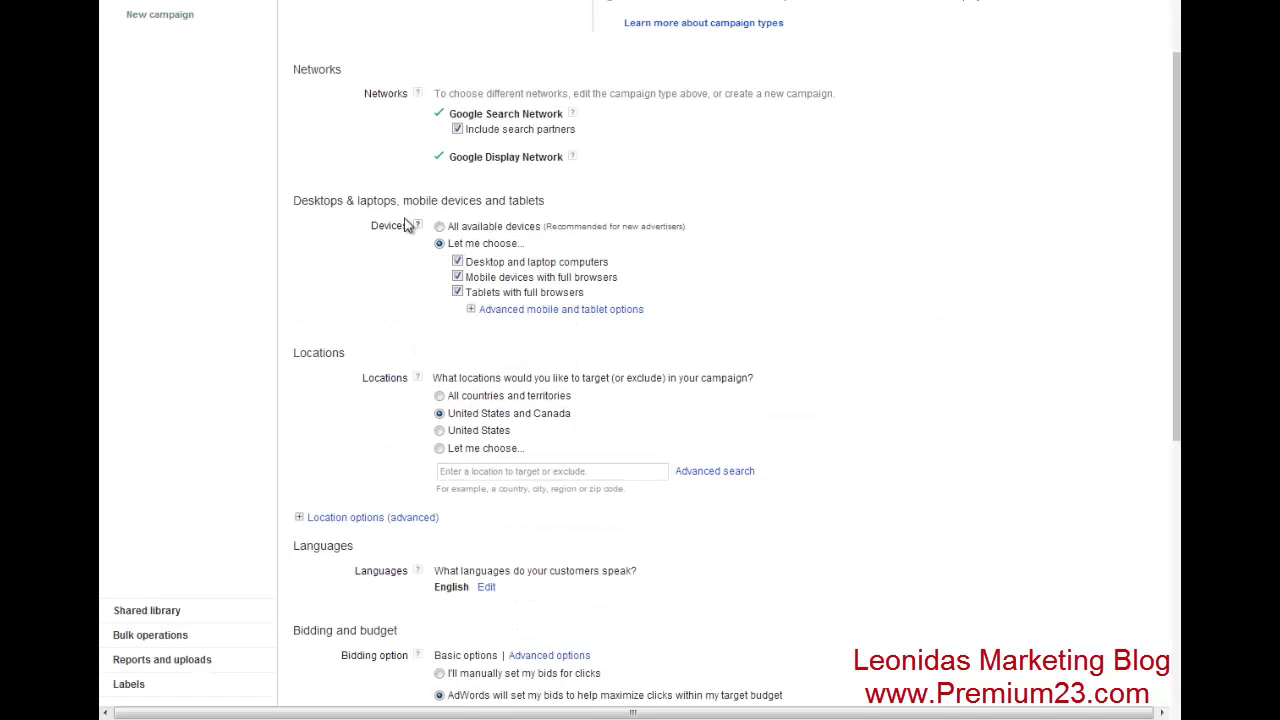
click(458, 262)
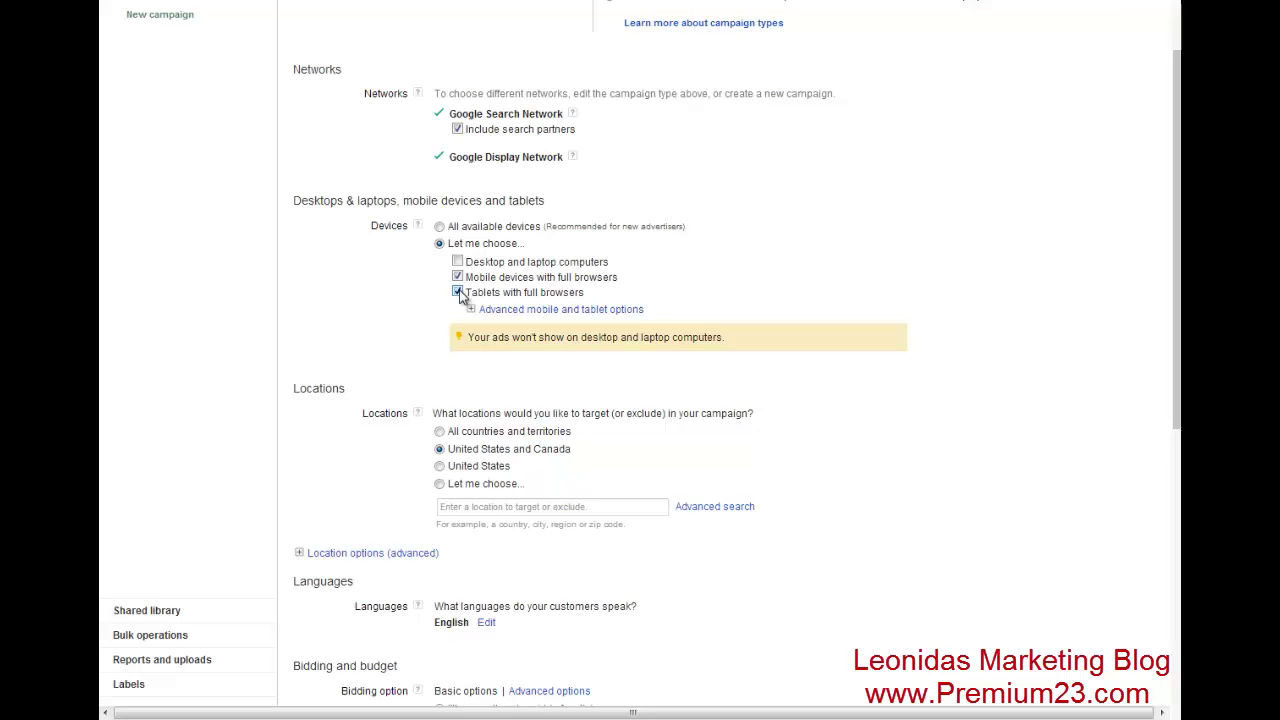
click(457, 292)
- Add all United States carriers in the advanced mobile carrier options
click(471, 311)
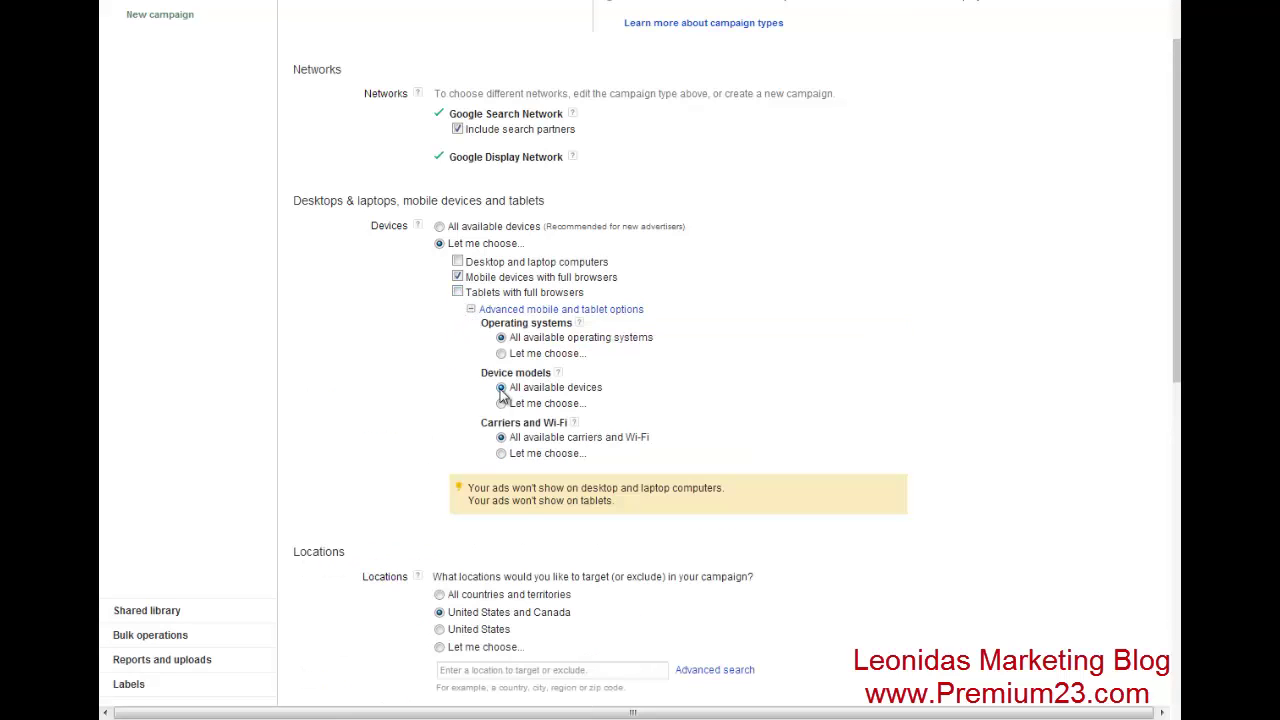
click(502, 454)
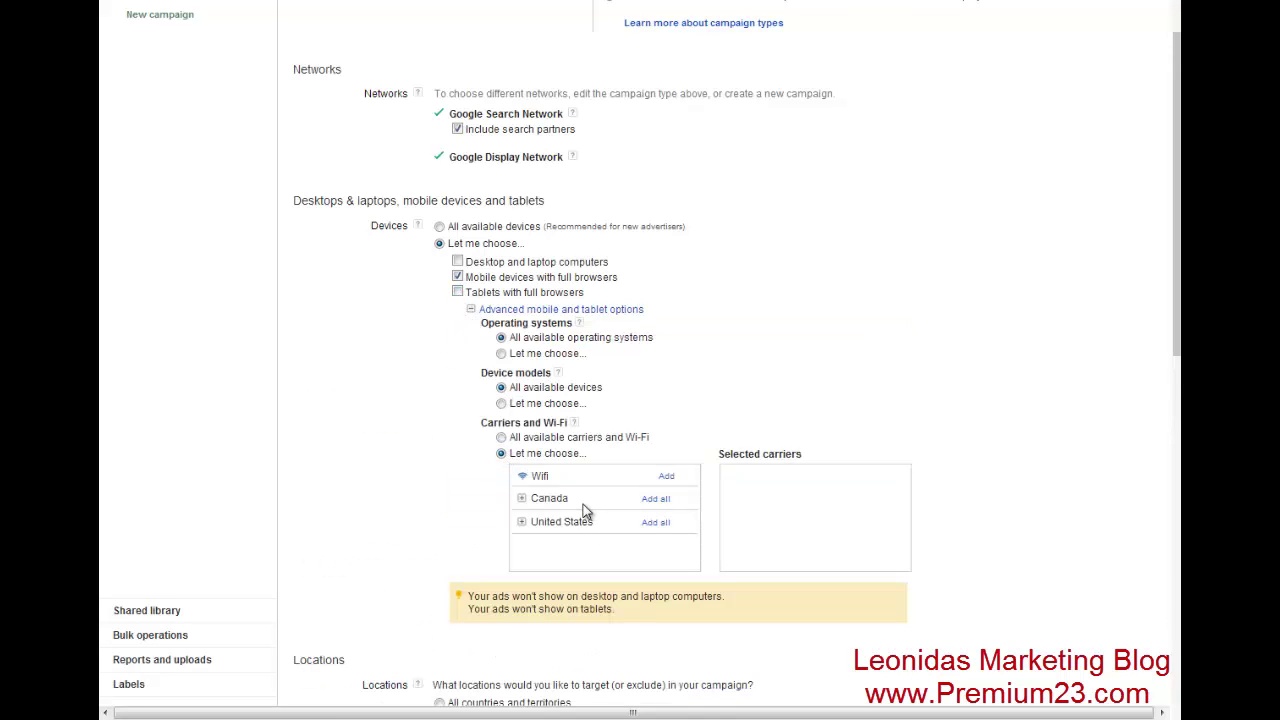
click(657, 523)
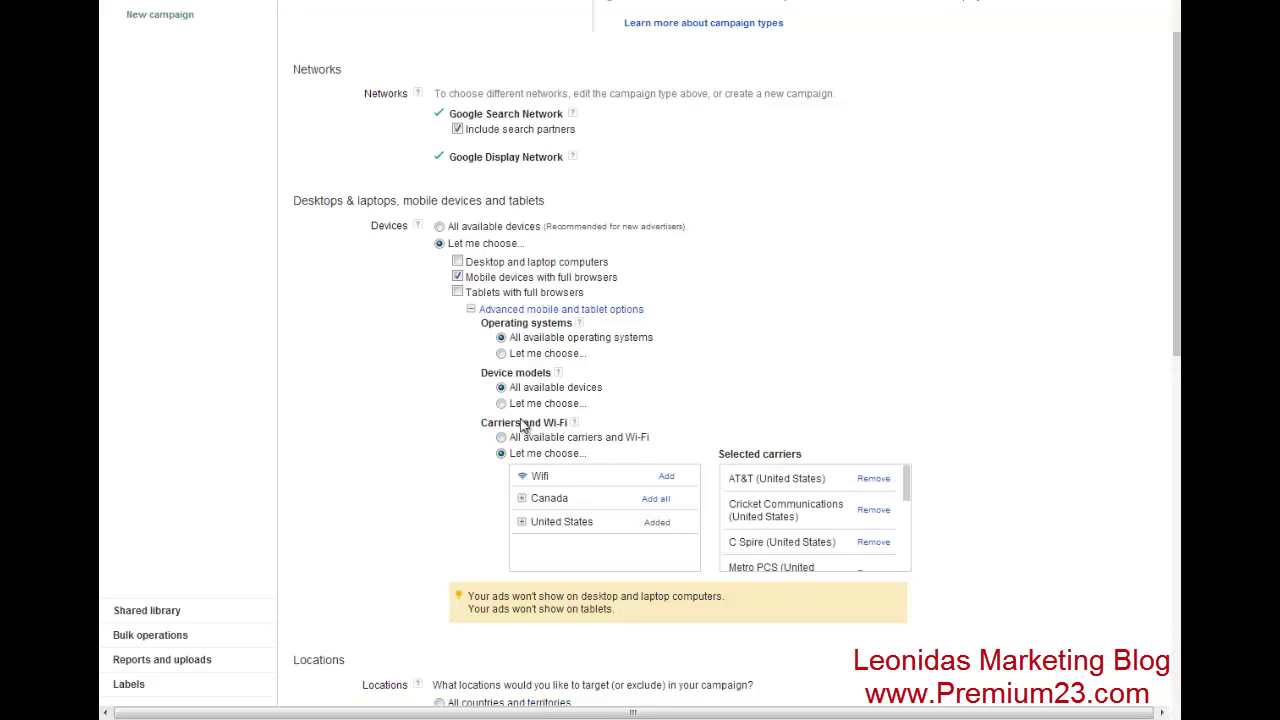
- Try custom location targeting by adding Wyoming and Tennessee, United States
scroll(414, 414, down, 3)
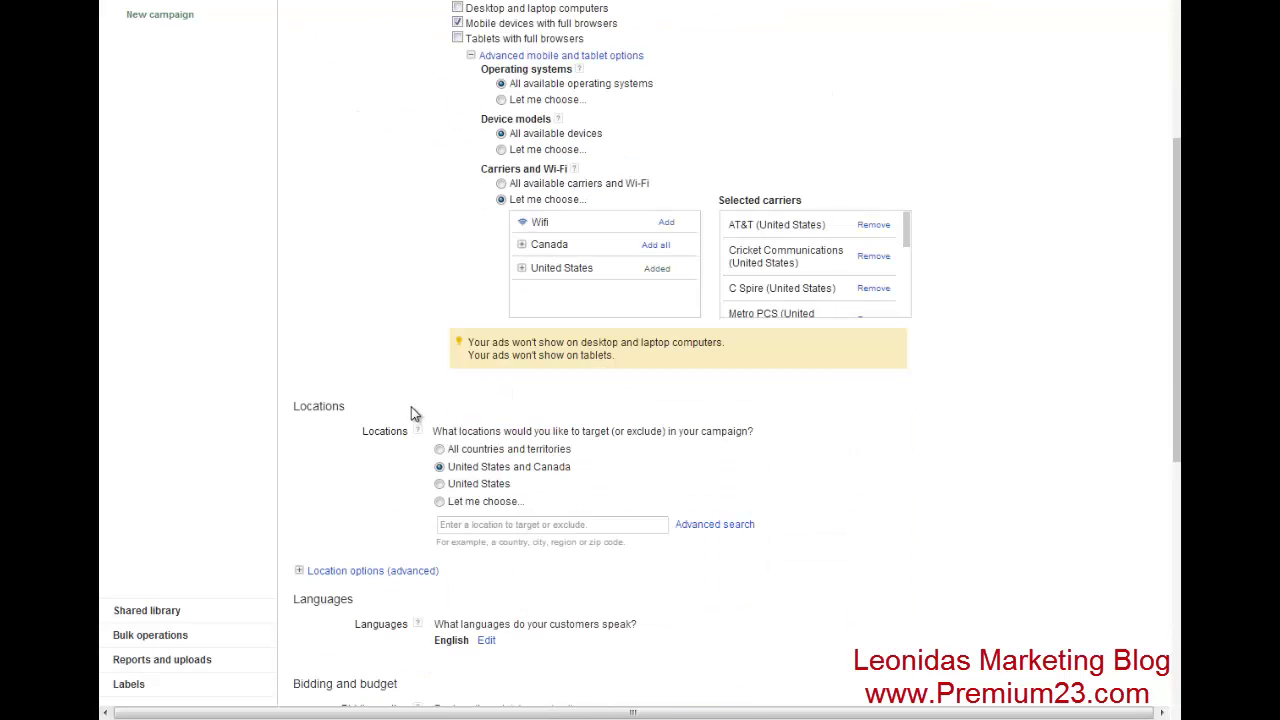
click(449, 486)
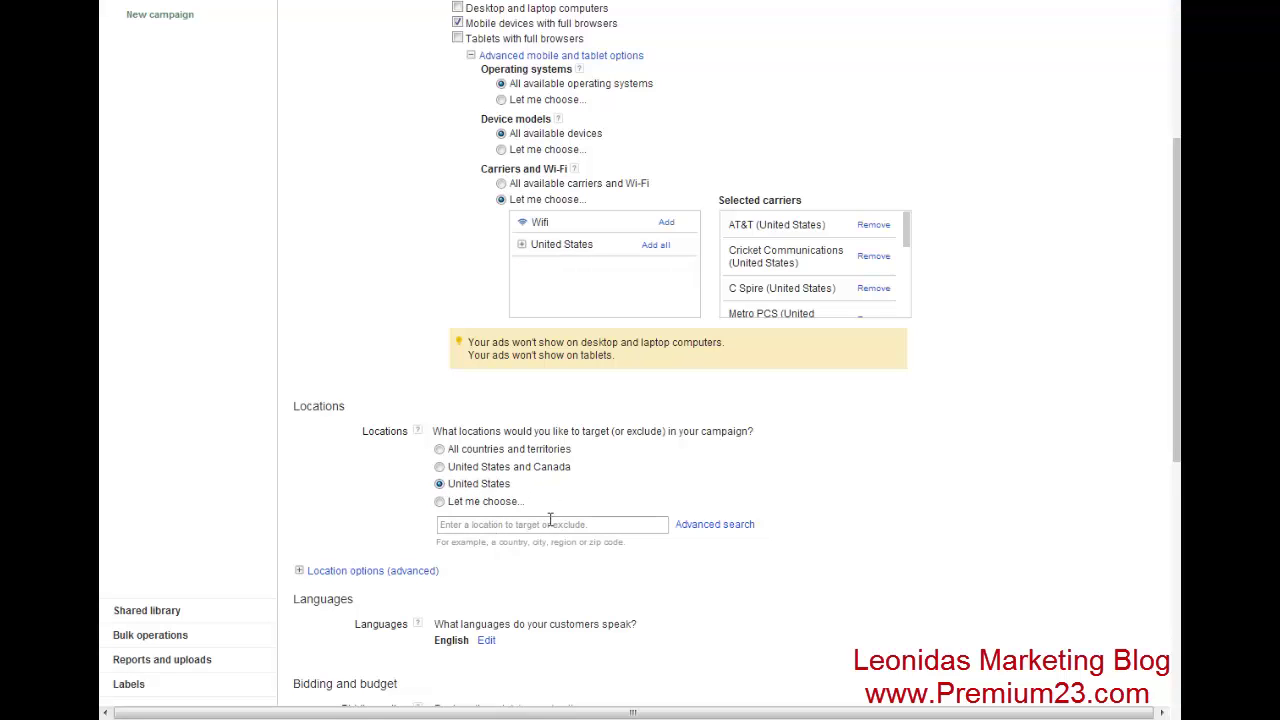
click(581, 525)
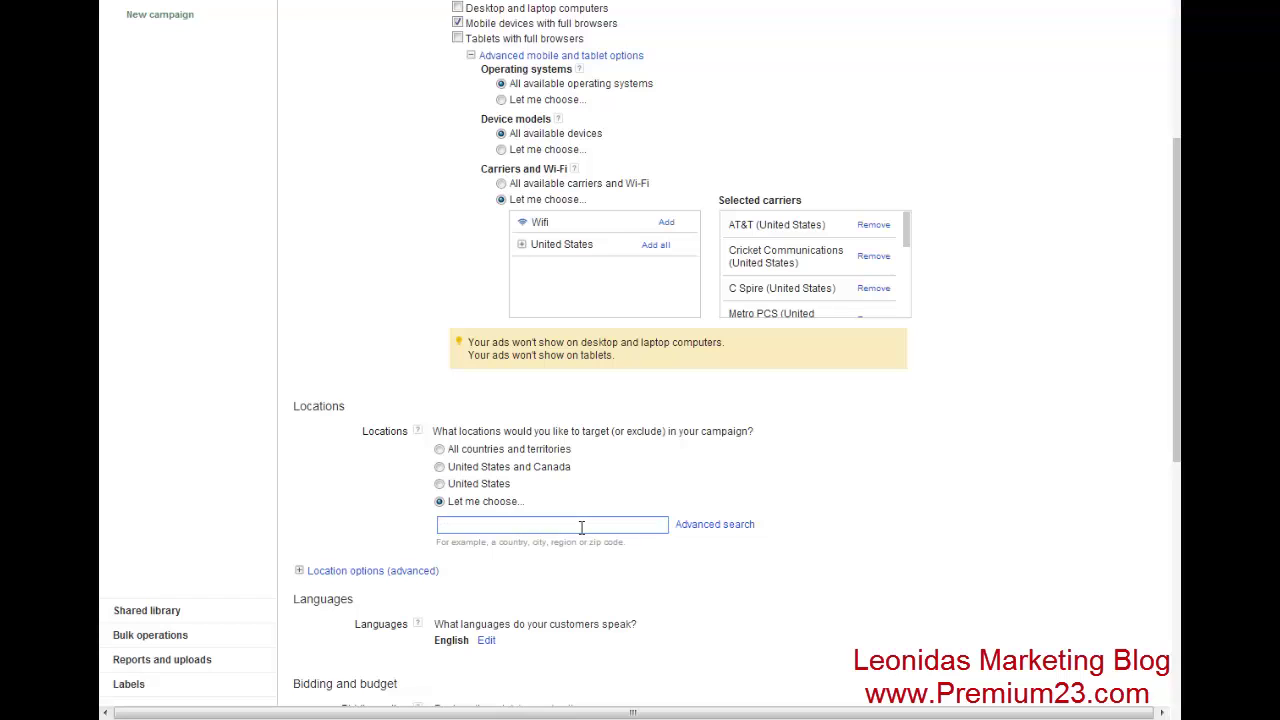
text(wyoming)
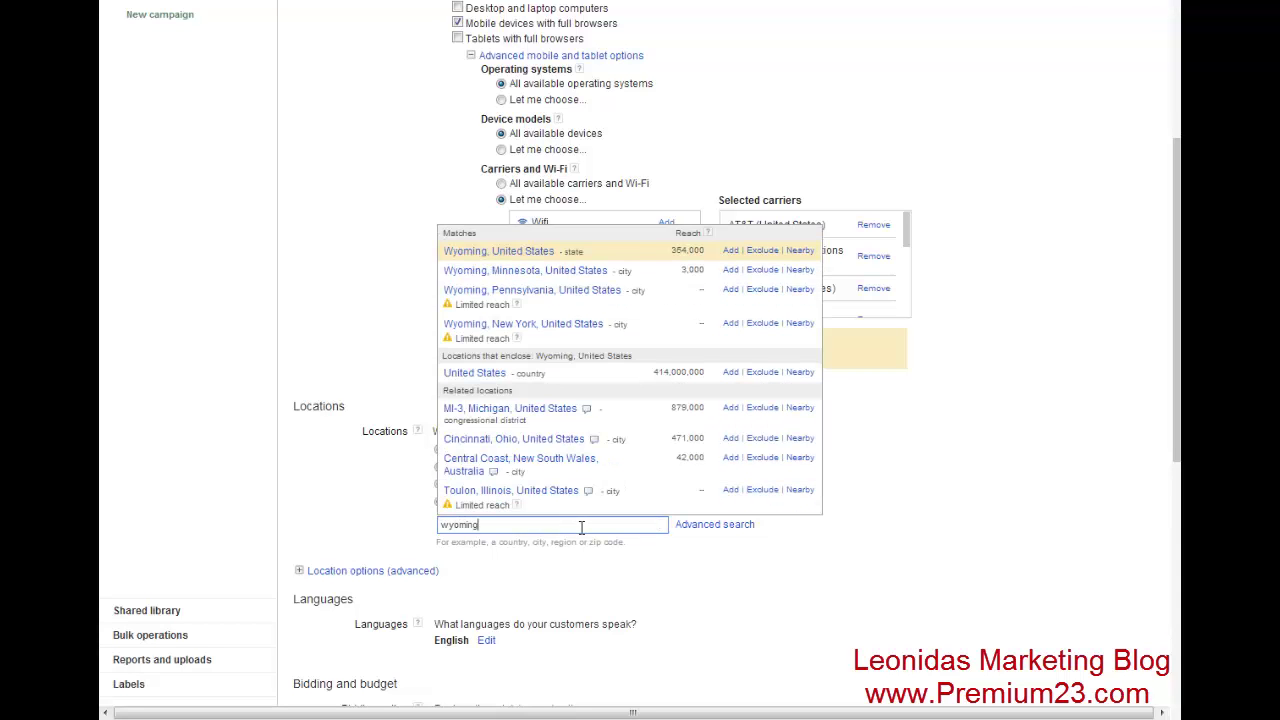
key(Down)
key(Up)
key(Return)
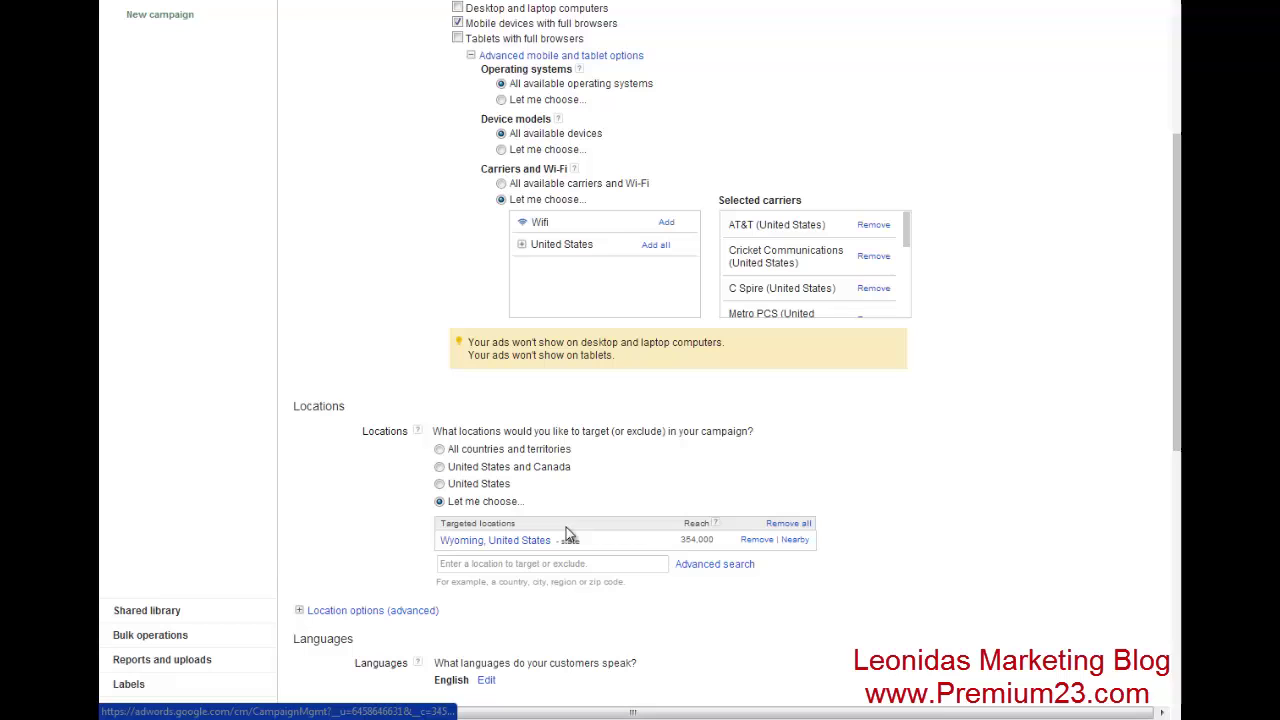
click(507, 563)
text(tenne)
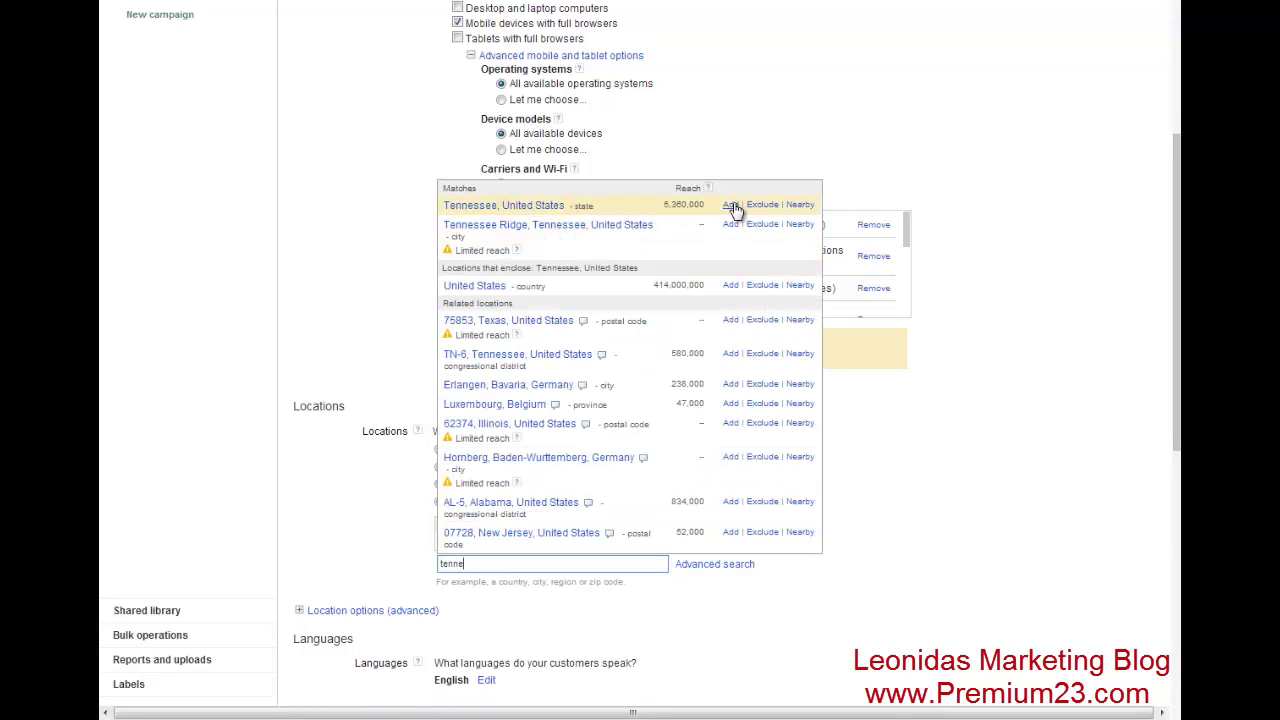
click(730, 205)
- Revert to targeting all of the United States, reaching only people in that location
scroll(994, 535, down, 3)
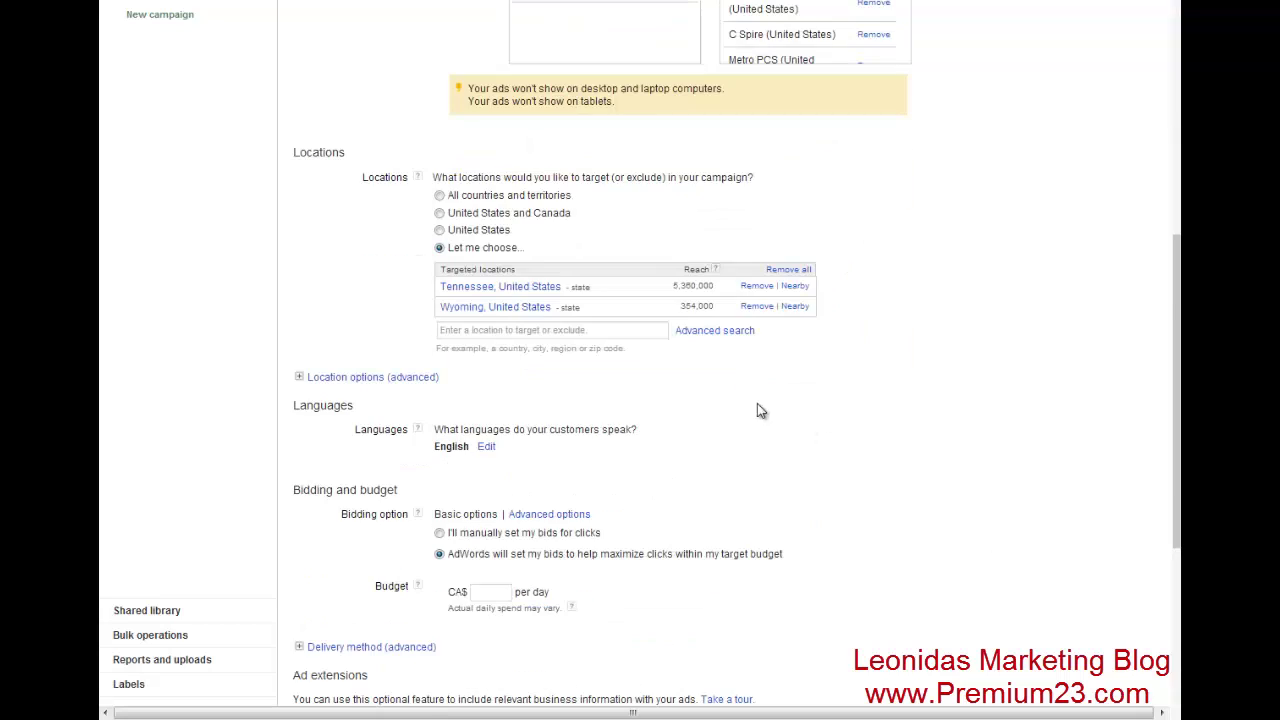
scroll(757, 403, down, 2)
click(441, 61)
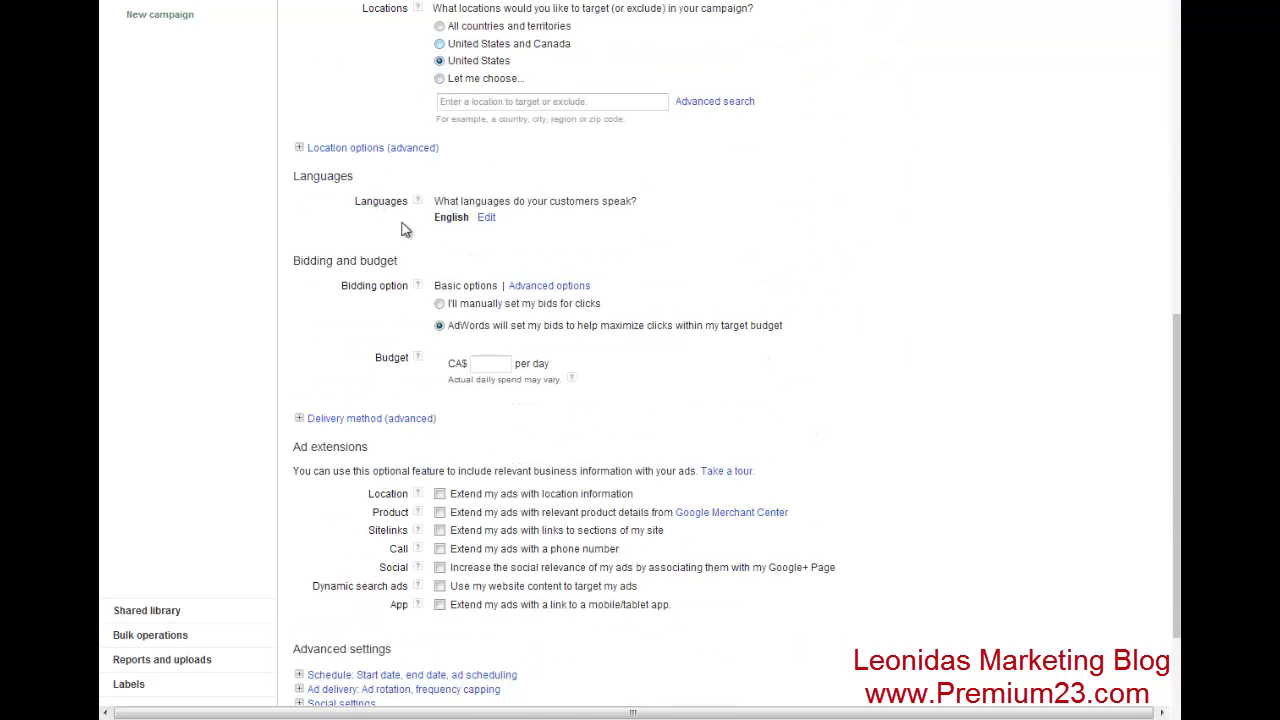
click(299, 148)
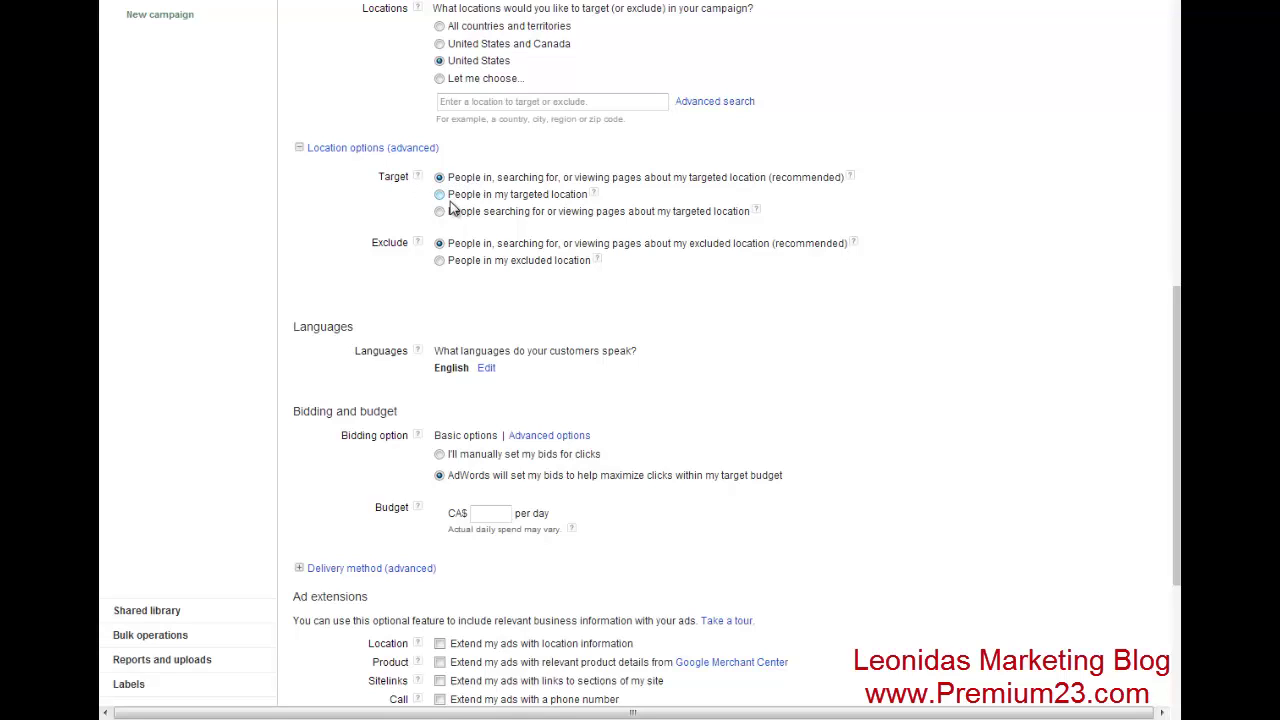
click(440, 196)
scroll(997, 413, down, 3)
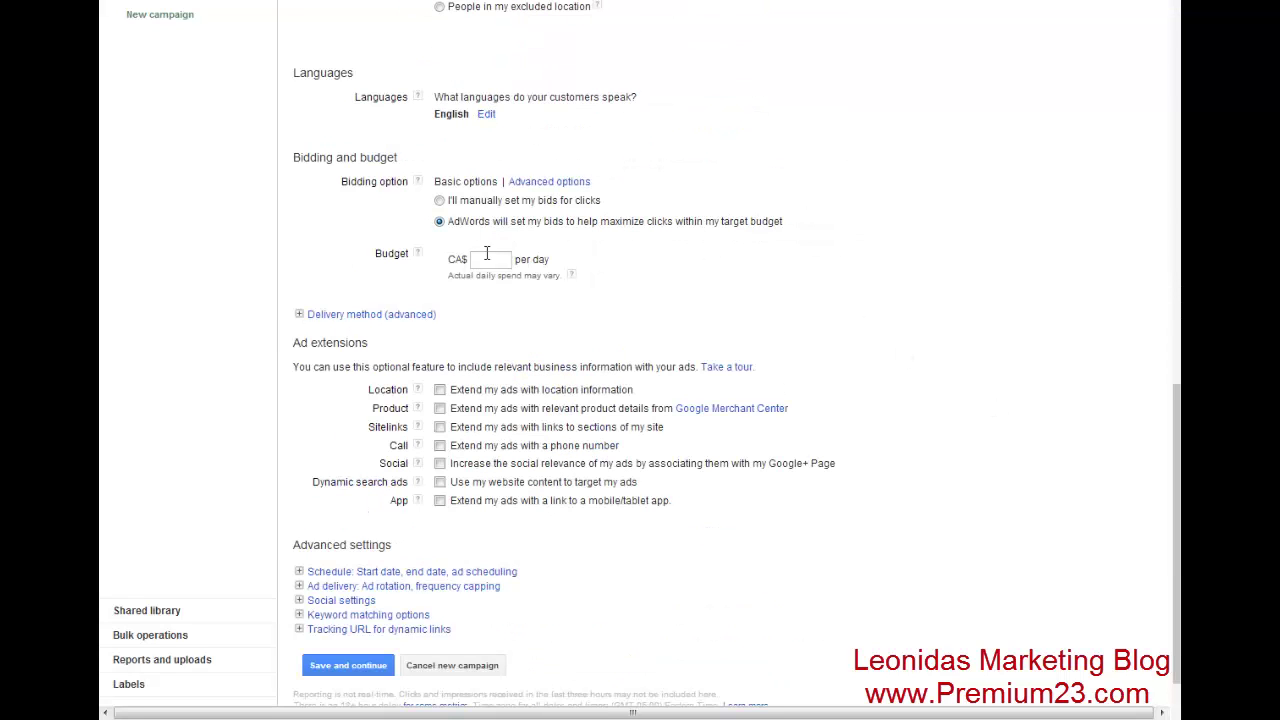
scroll(525, 60, up, 3)
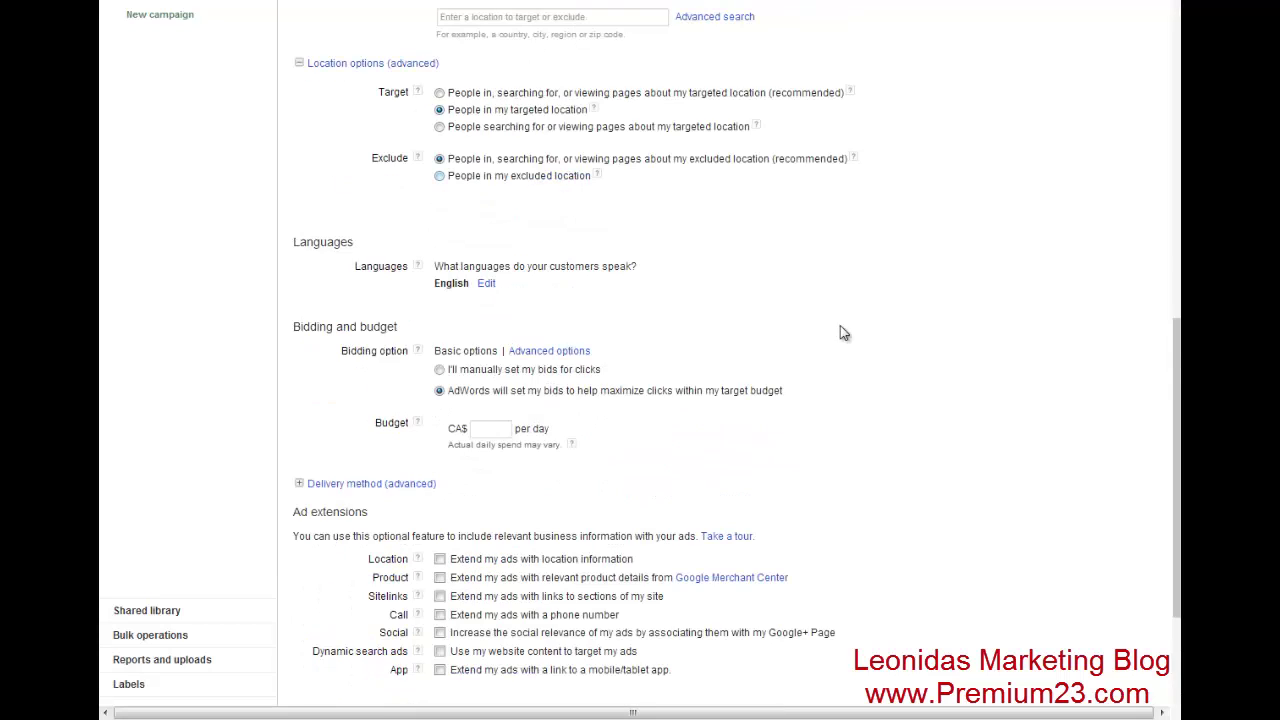
scroll(876, 344, down, 2)
scroll(876, 344, down, 1)
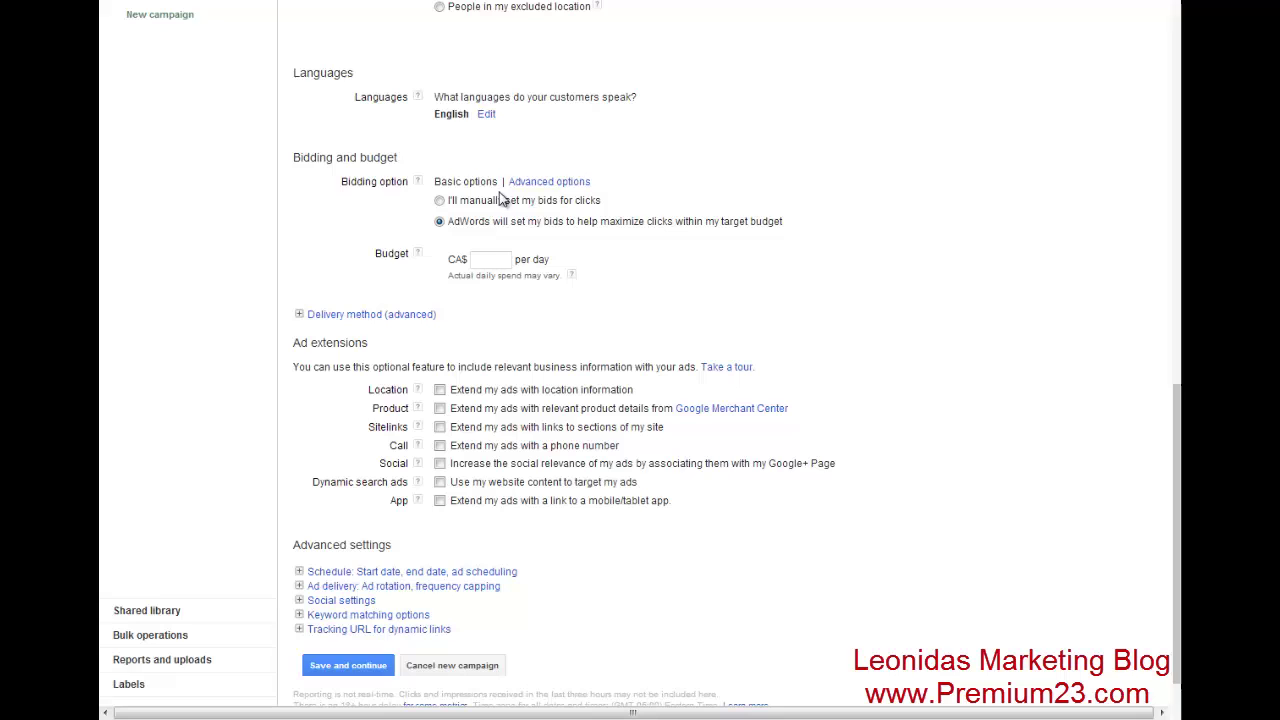
- Use manual click bidding with a CA$3 default bid and a CA$25 daily budget
click(440, 201)
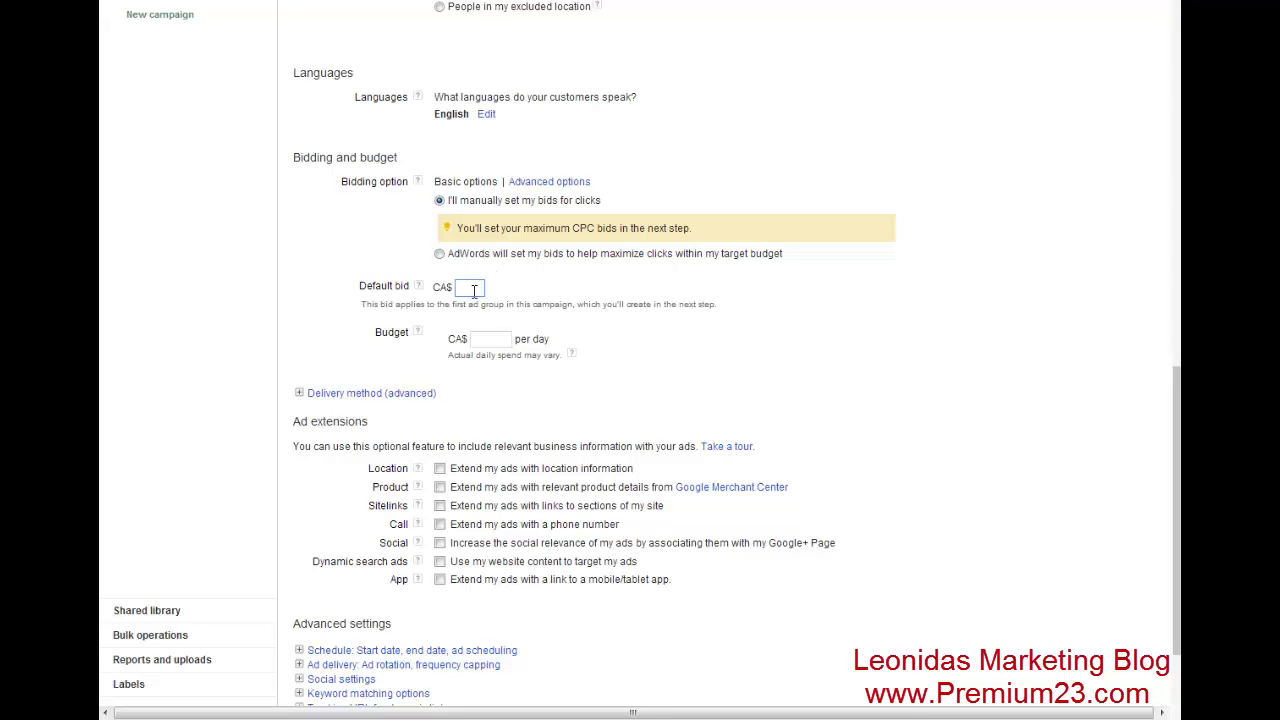
text(3)
key(Tab)
text(25)
click(868, 369)
- Set the delivery method to Accelerated
scroll(864, 370, down, 3)
click(303, 259)
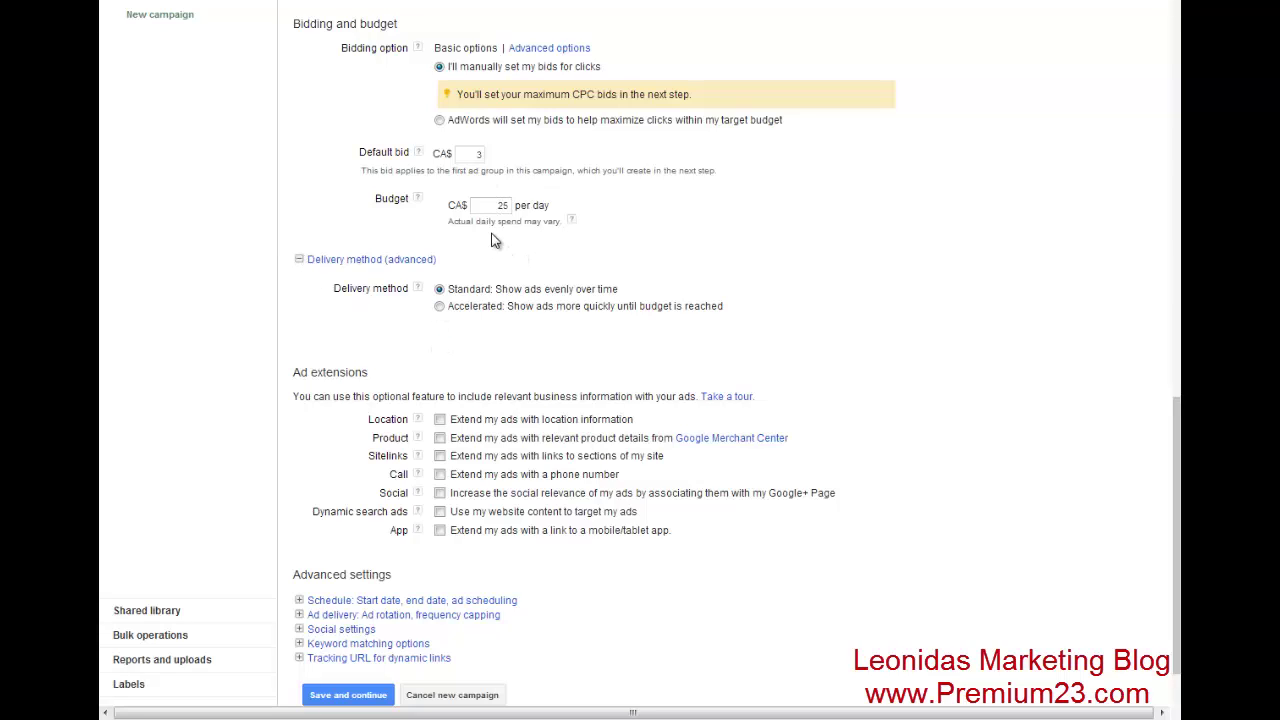
click(440, 307)
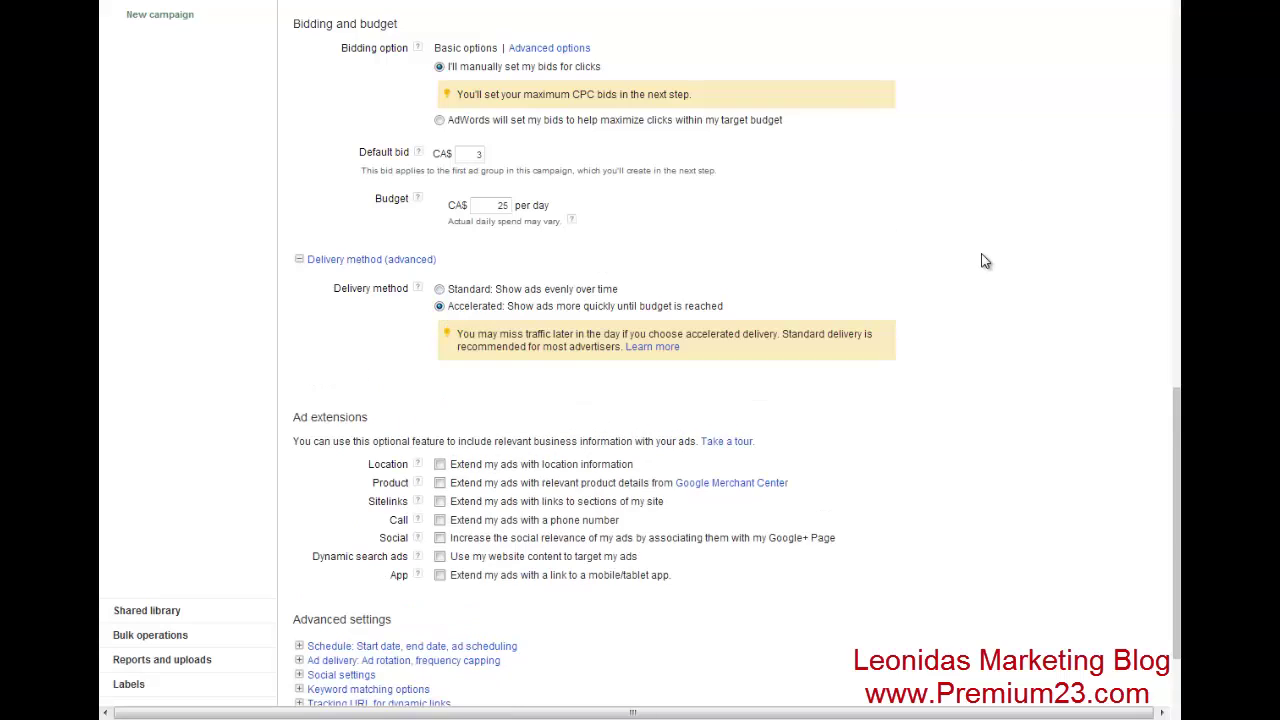
scroll(985, 261, down, 3)
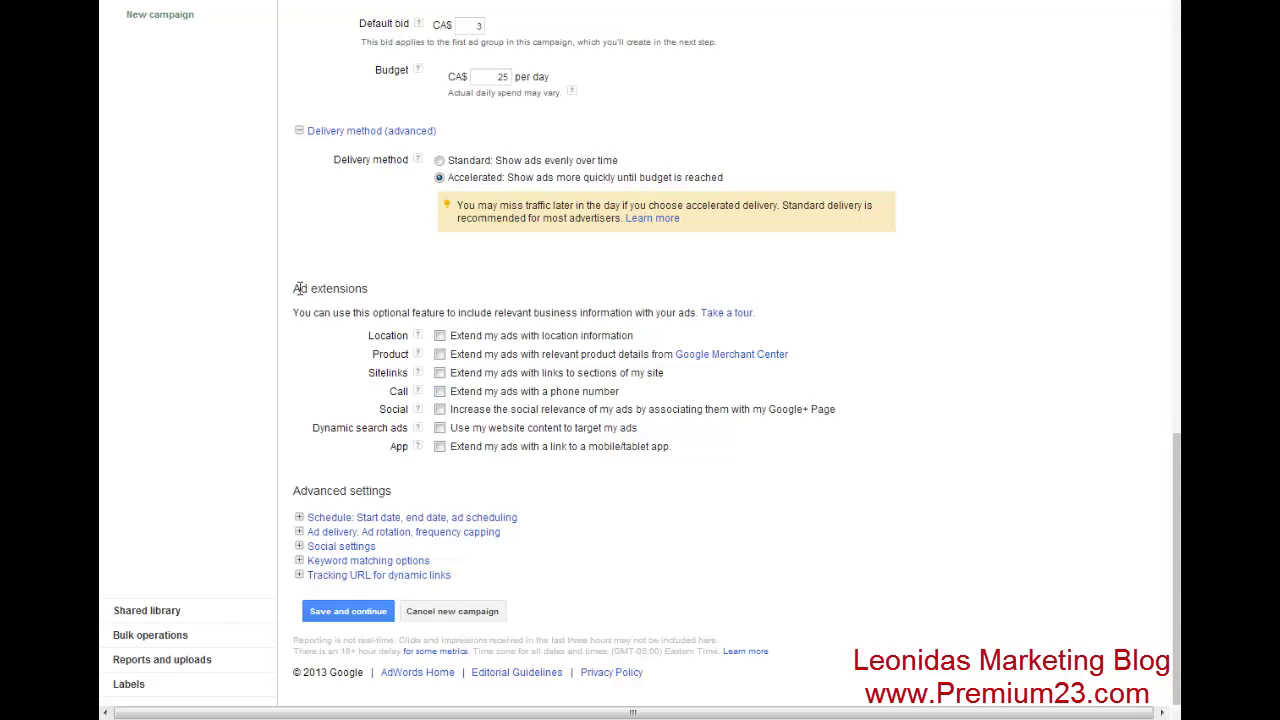
- Enable a smartphone-only Call extension showing just the phone number, and enter the business phone number
click(366, 288)
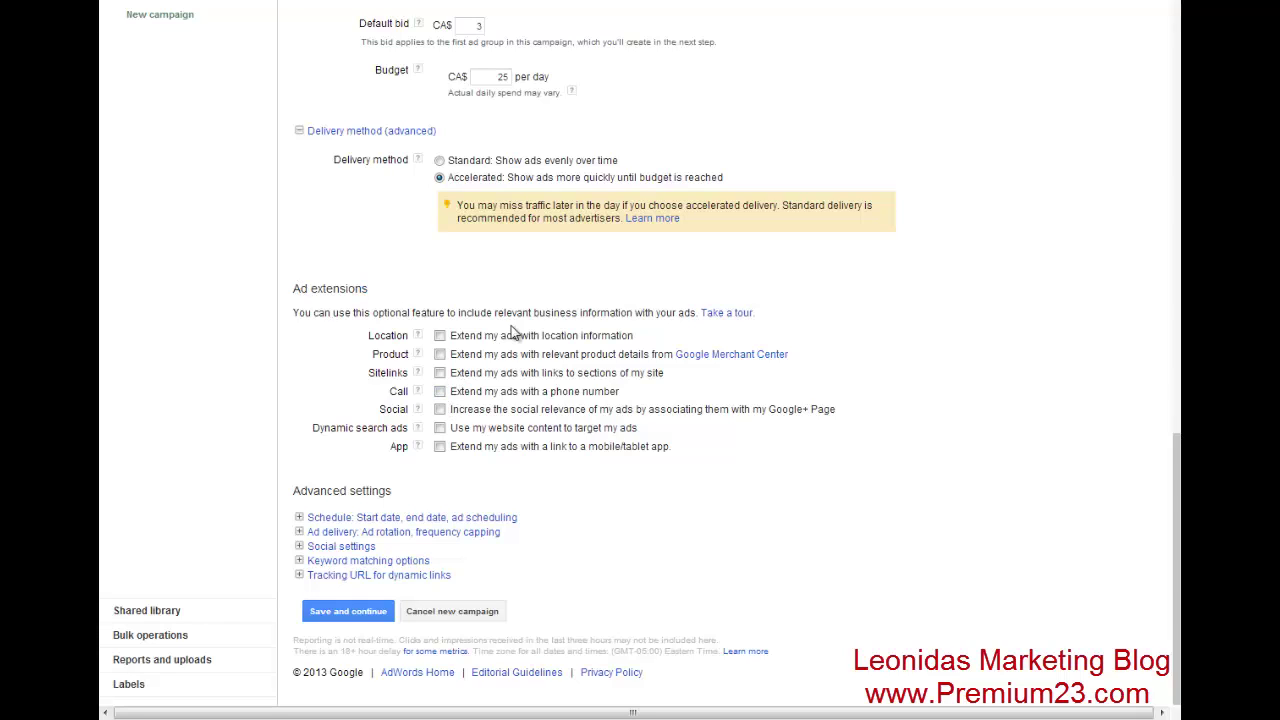
click(440, 392)
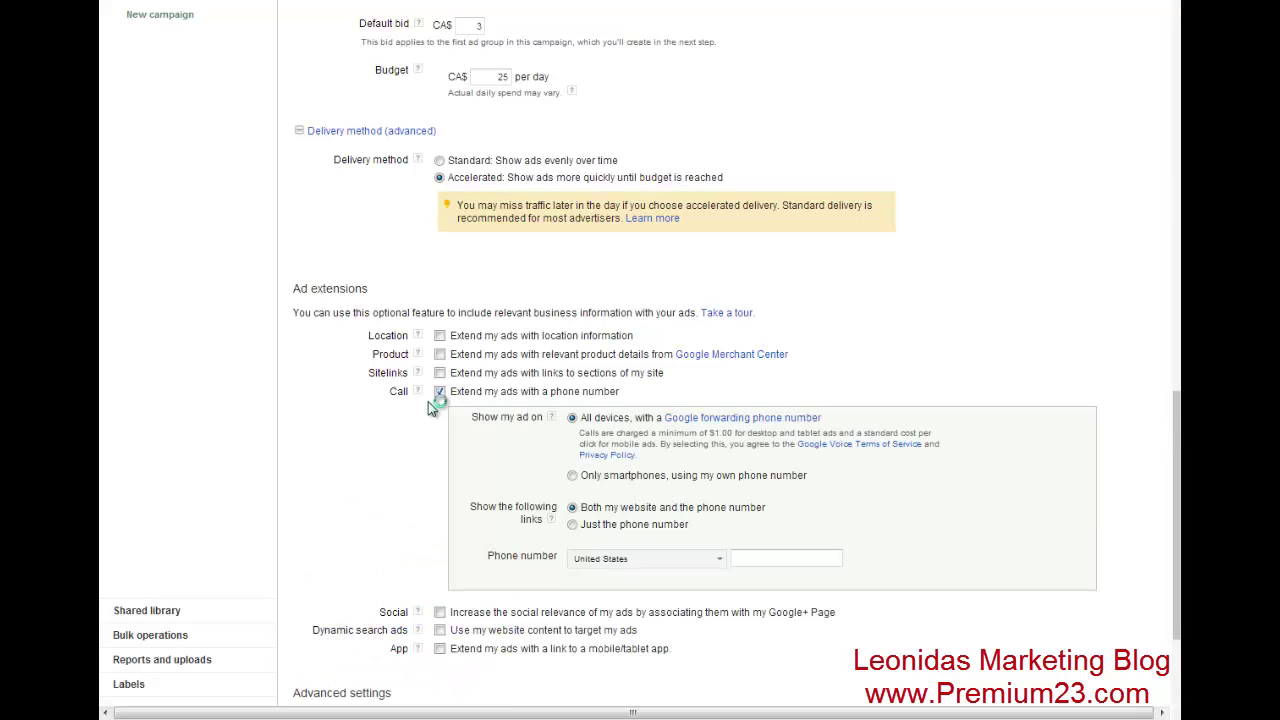
scroll(418, 418, down, 3)
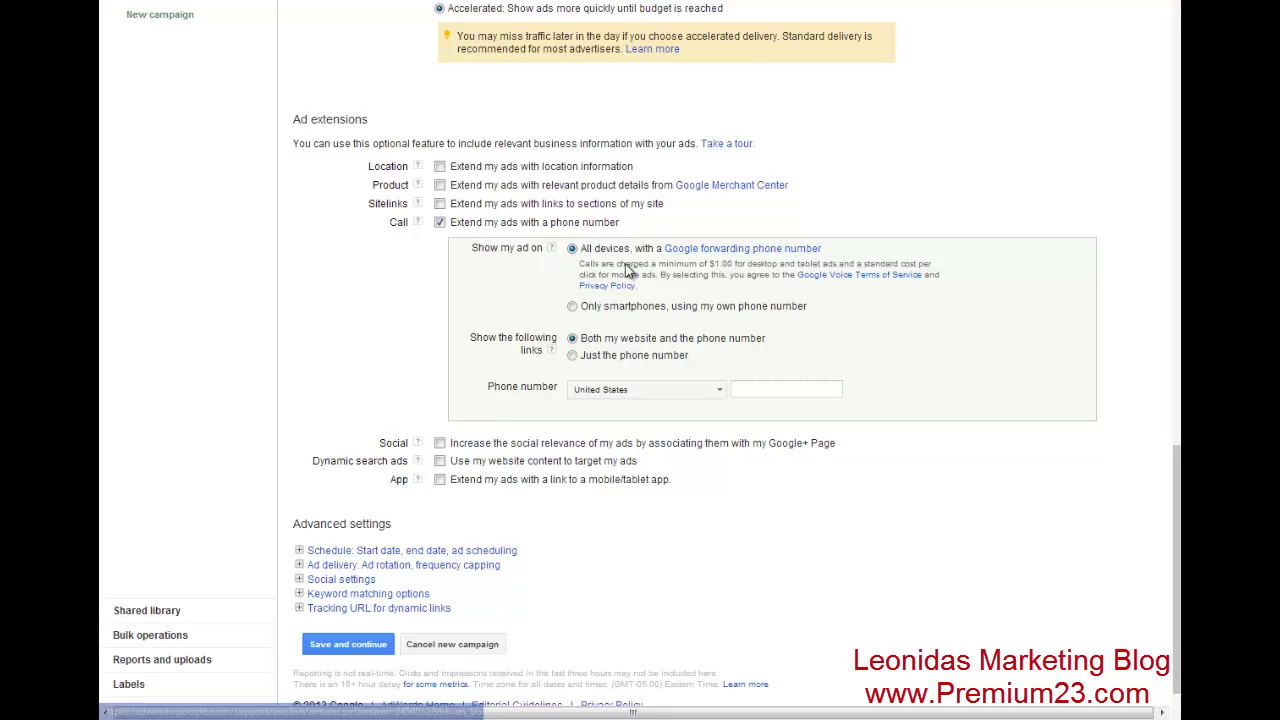
click(573, 307)
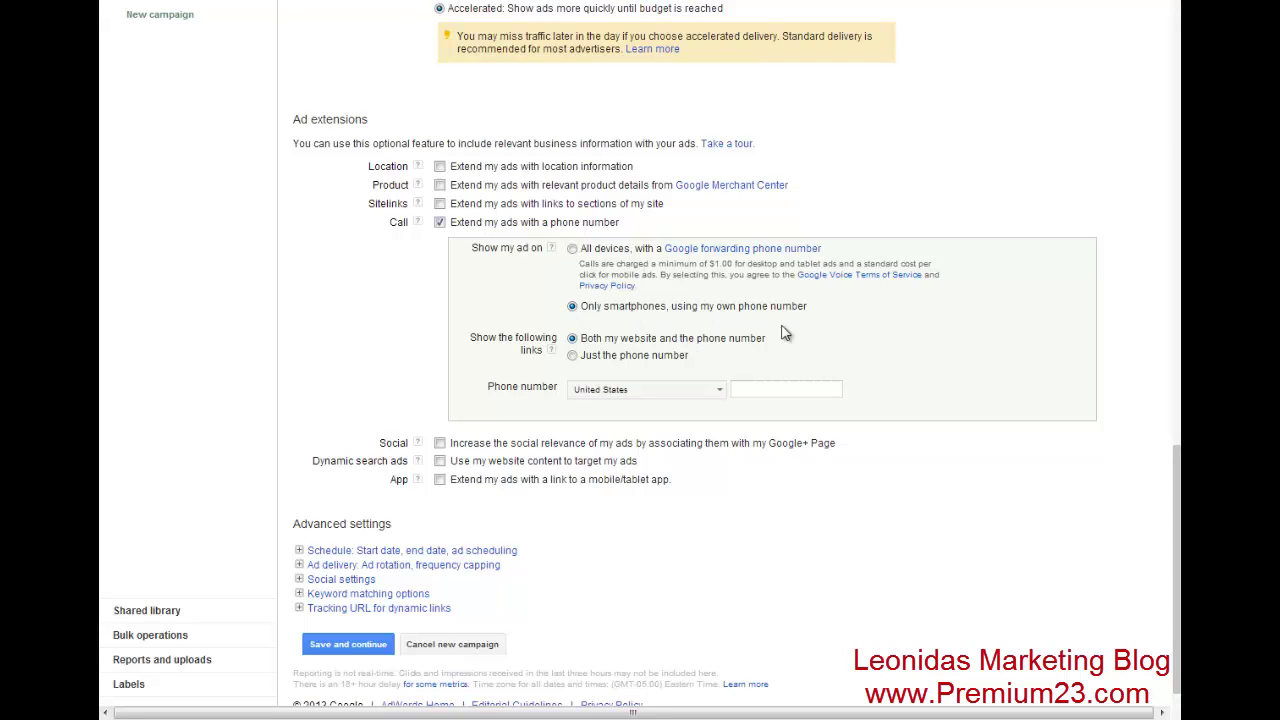
click(572, 356)
click(820, 391)
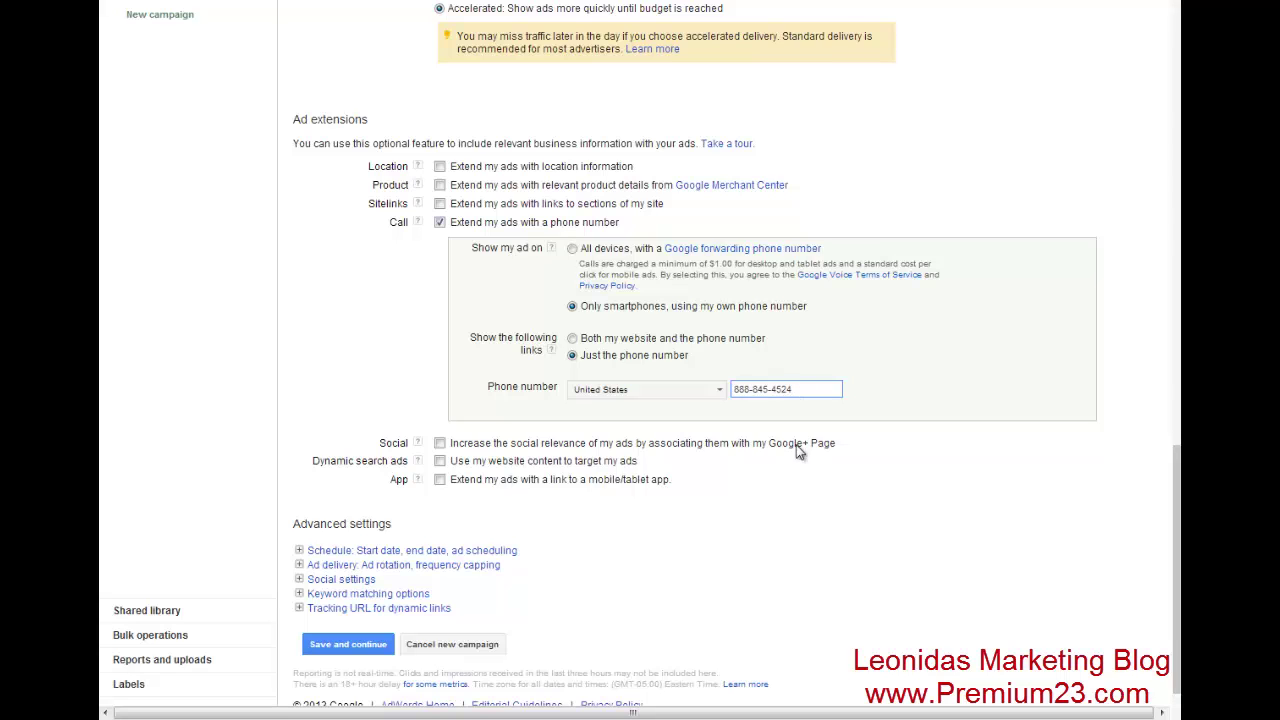
click(640, 541)
scroll(640, 541, down, 1)
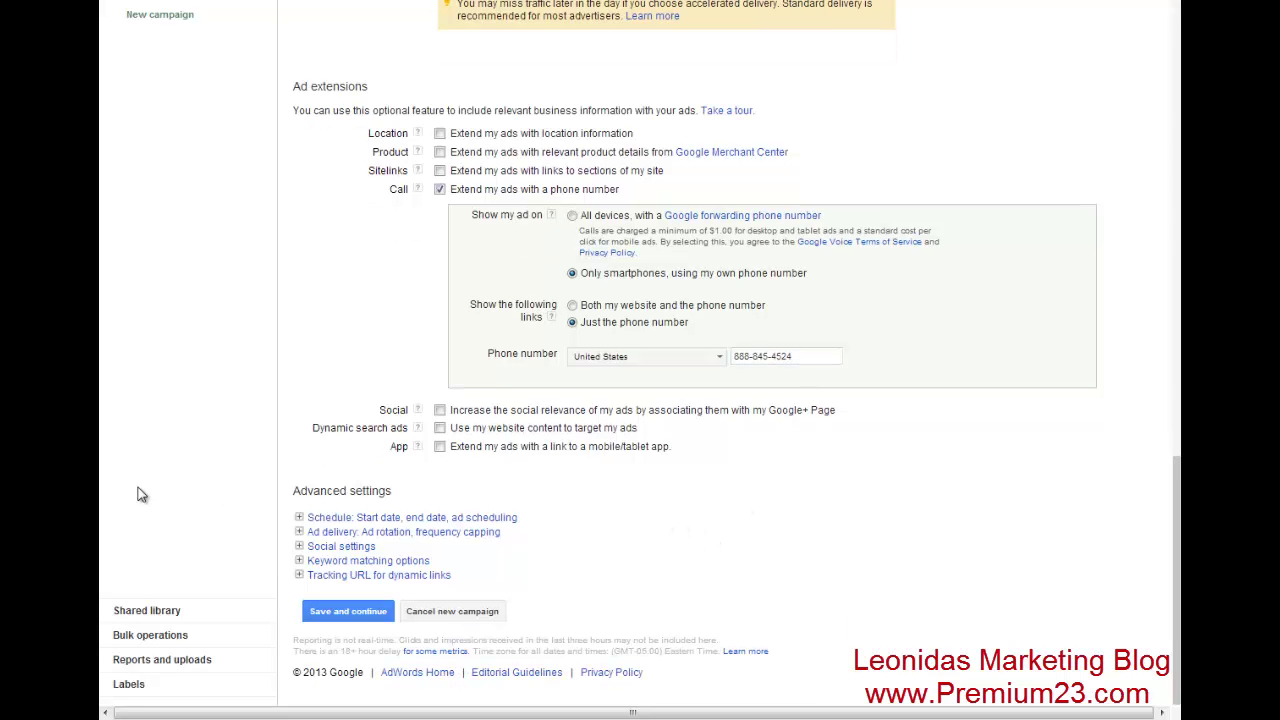
- Schedule Monday ads for 11 AM–07 PM and copy those hours to all weekdays
click(299, 517)
scroll(620, 495, down, 3)
click(609, 491)
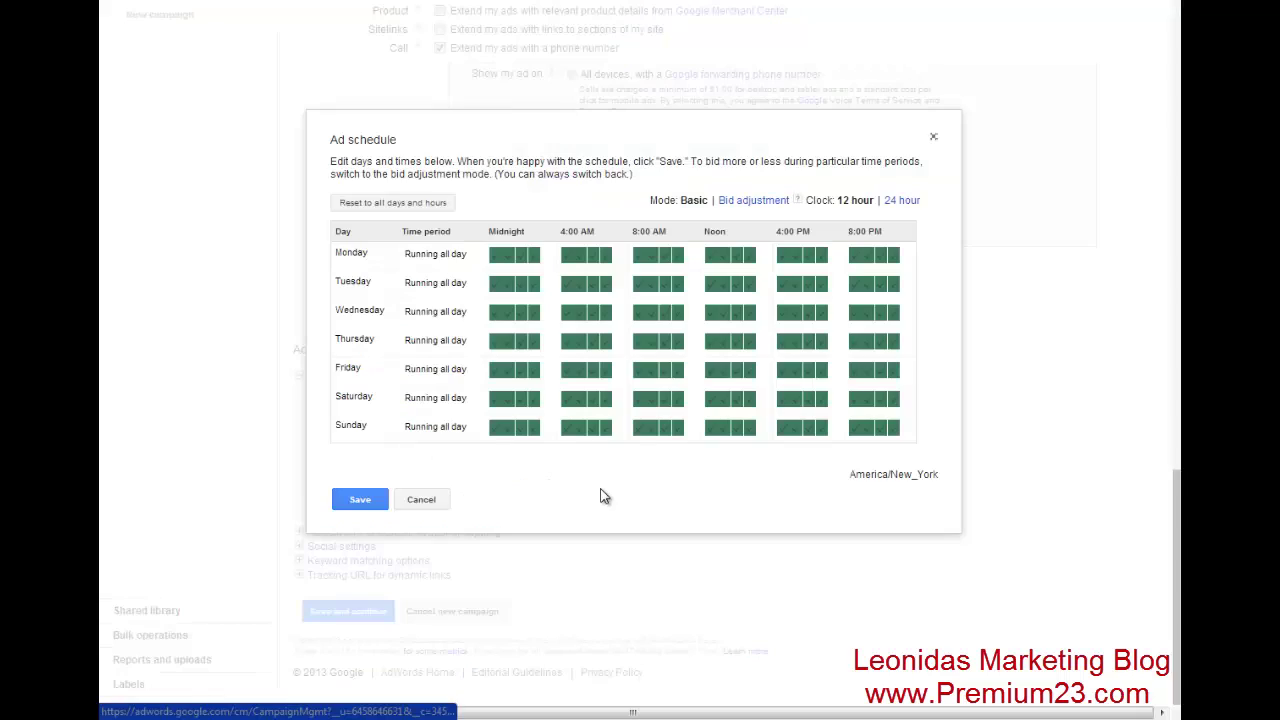
click(449, 253)
click(450, 268)
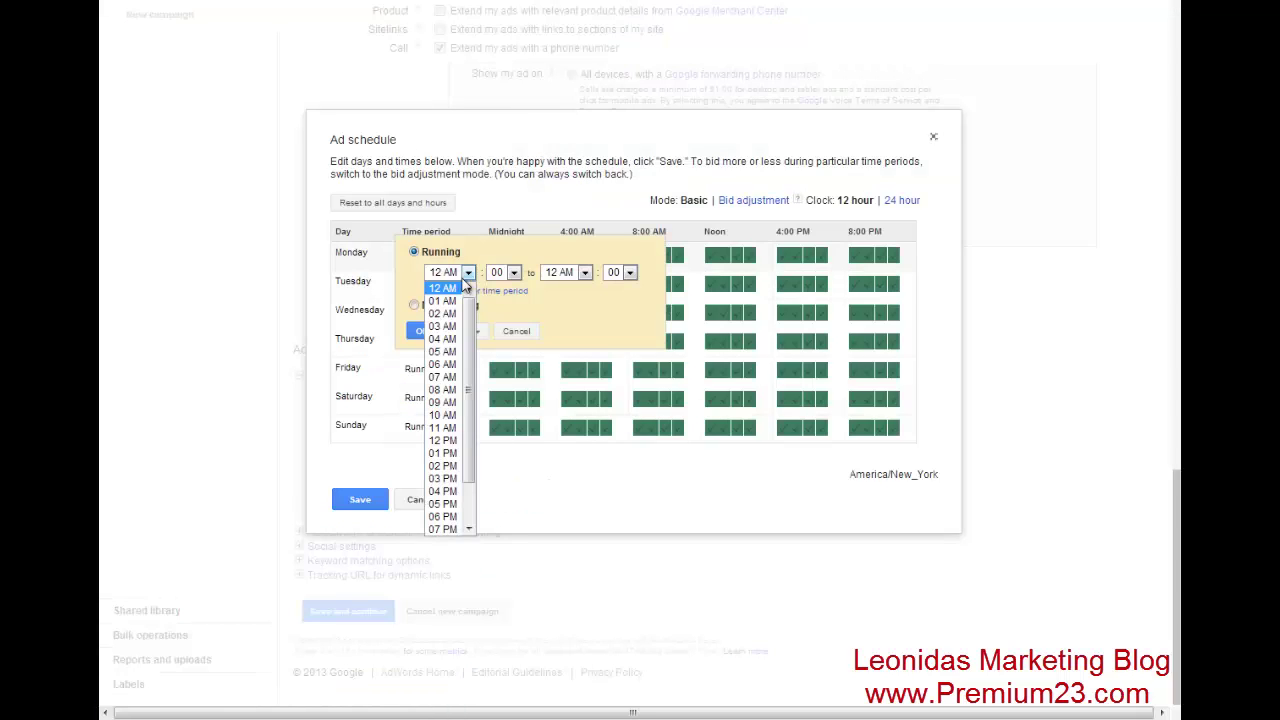
click(443, 427)
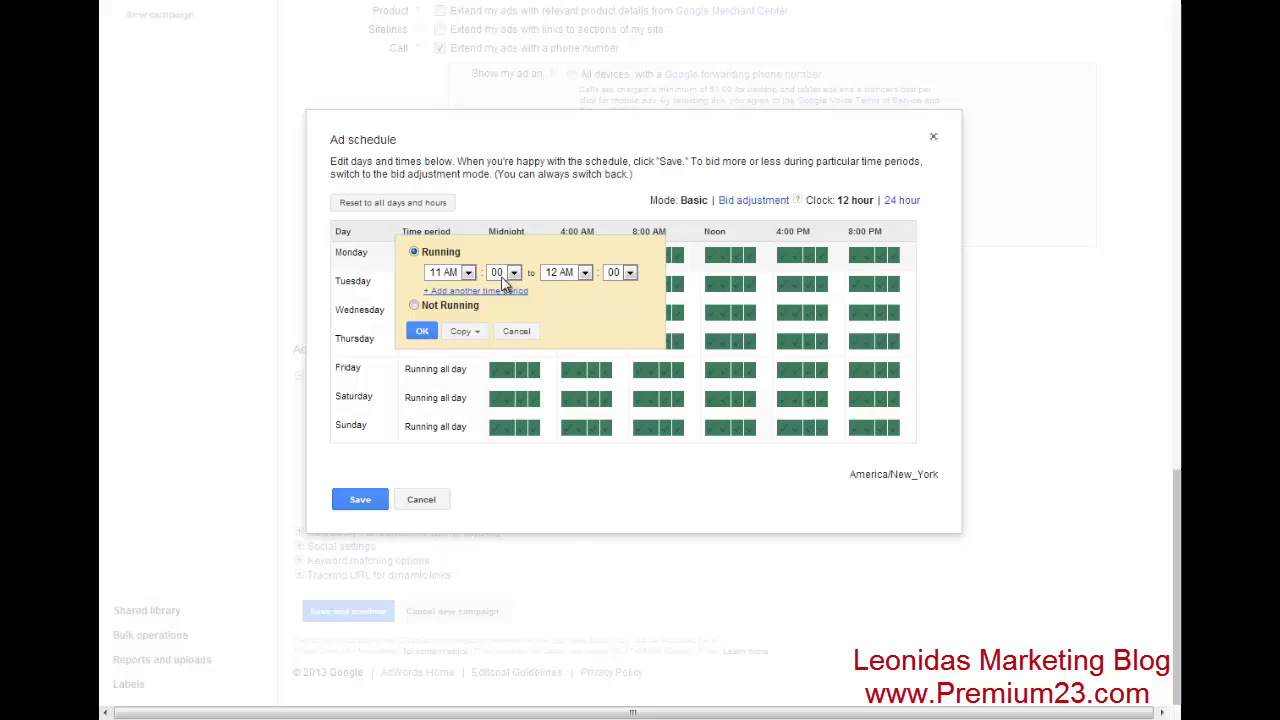
click(572, 272)
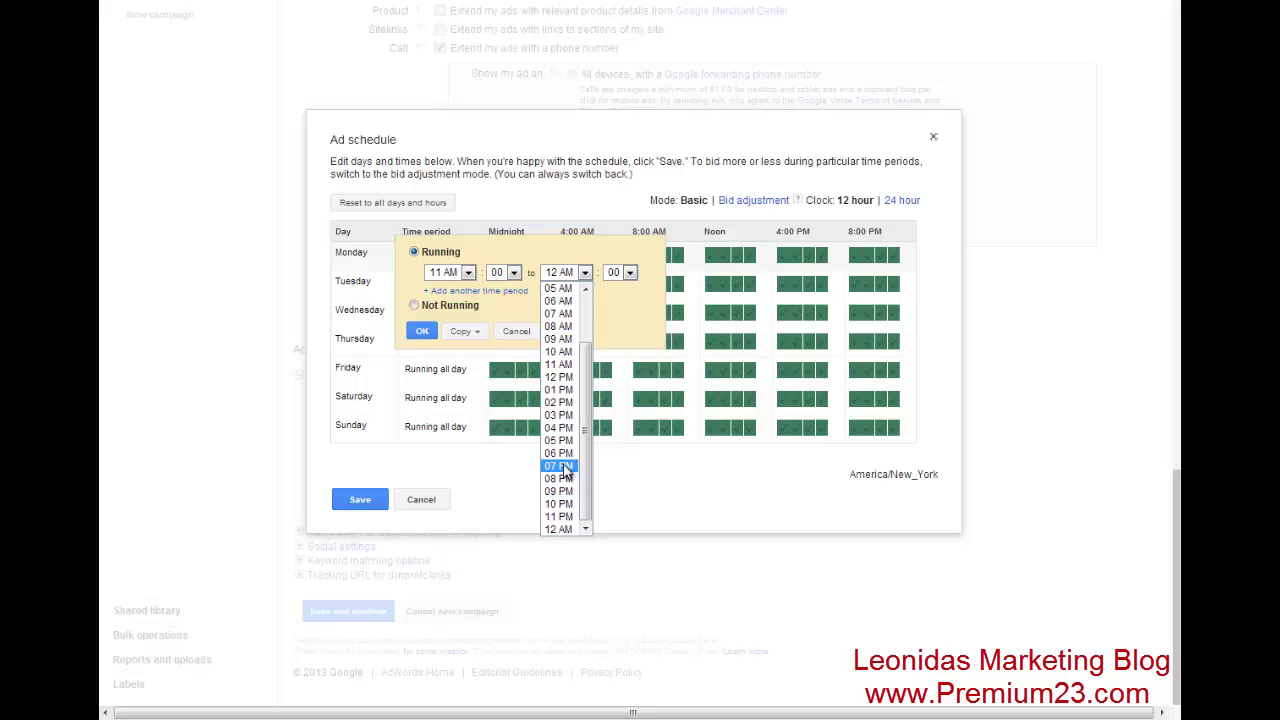
click(563, 467)
click(465, 331)
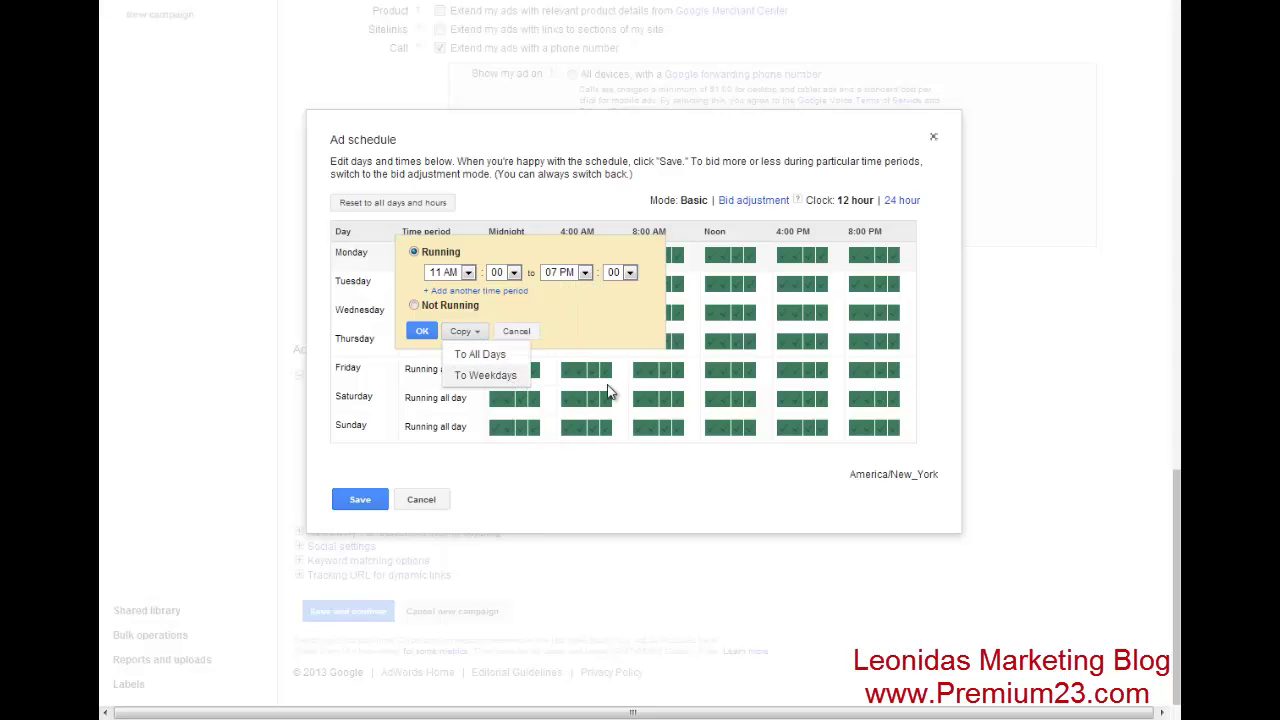
click(485, 375)
- Set Saturday to 01 PM–06 PM, copy to weekends, and save the schedule and campaign settings
click(423, 398)
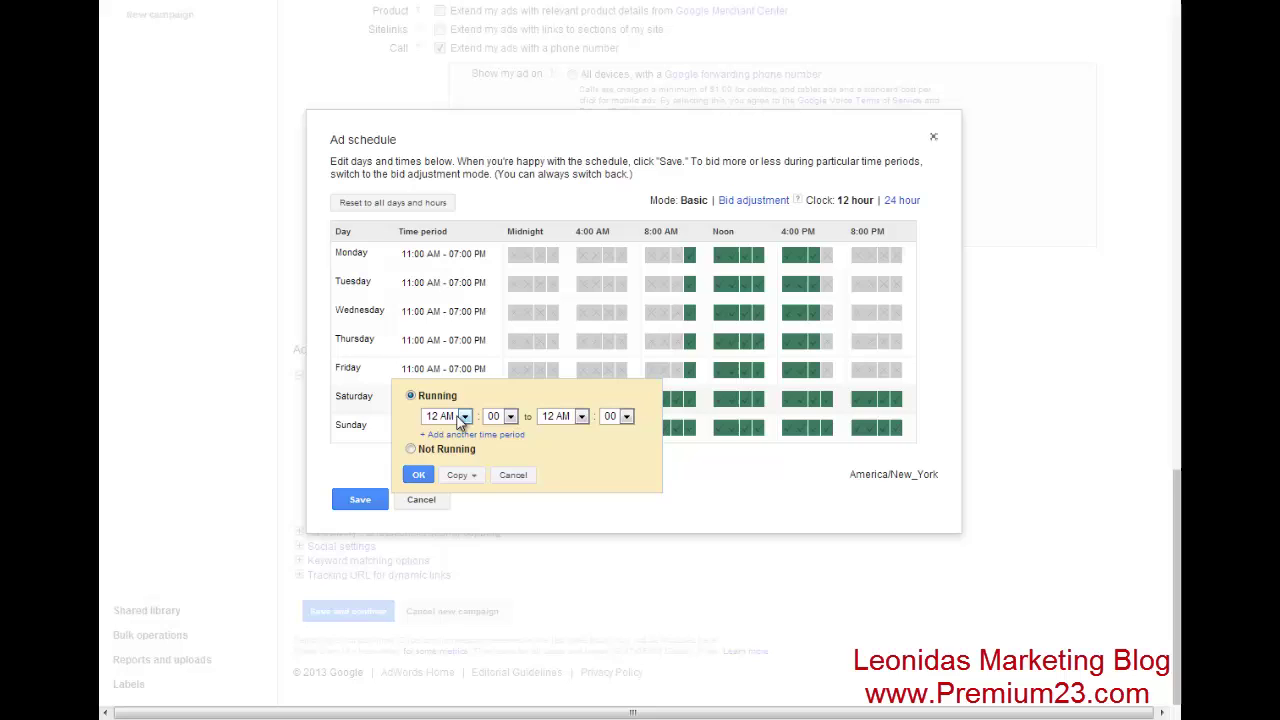
click(463, 418)
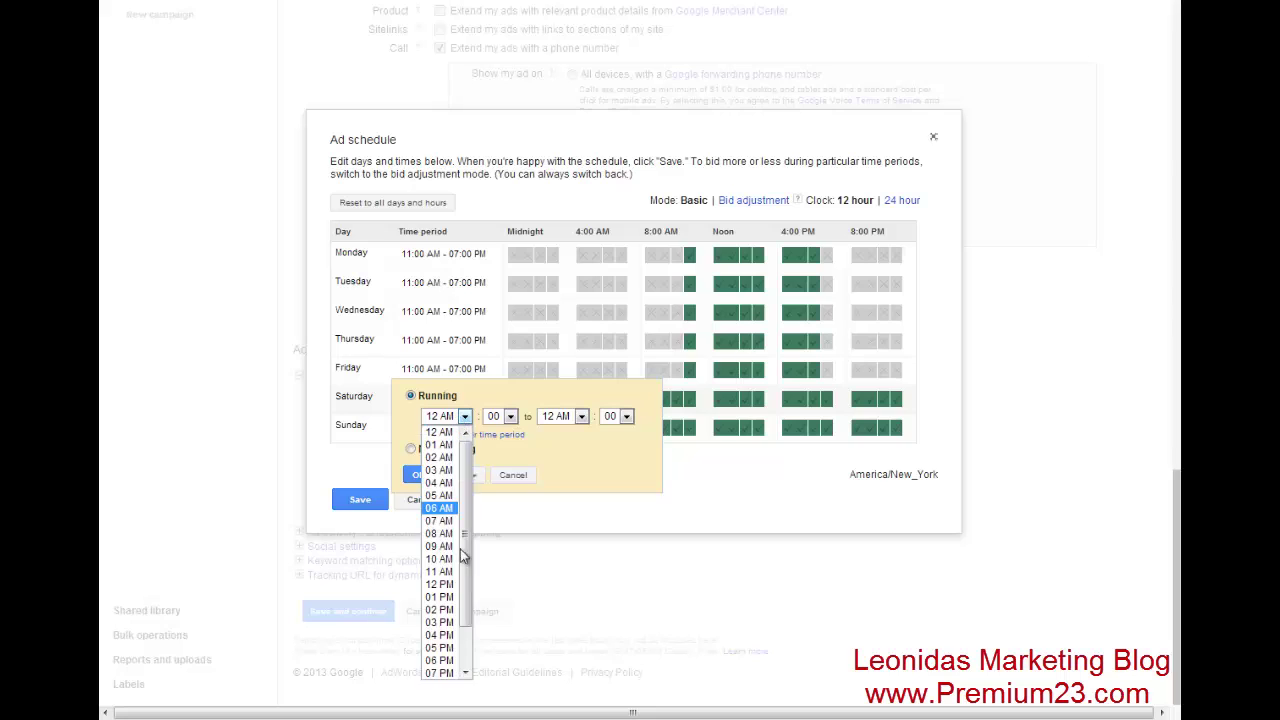
click(440, 597)
click(570, 416)
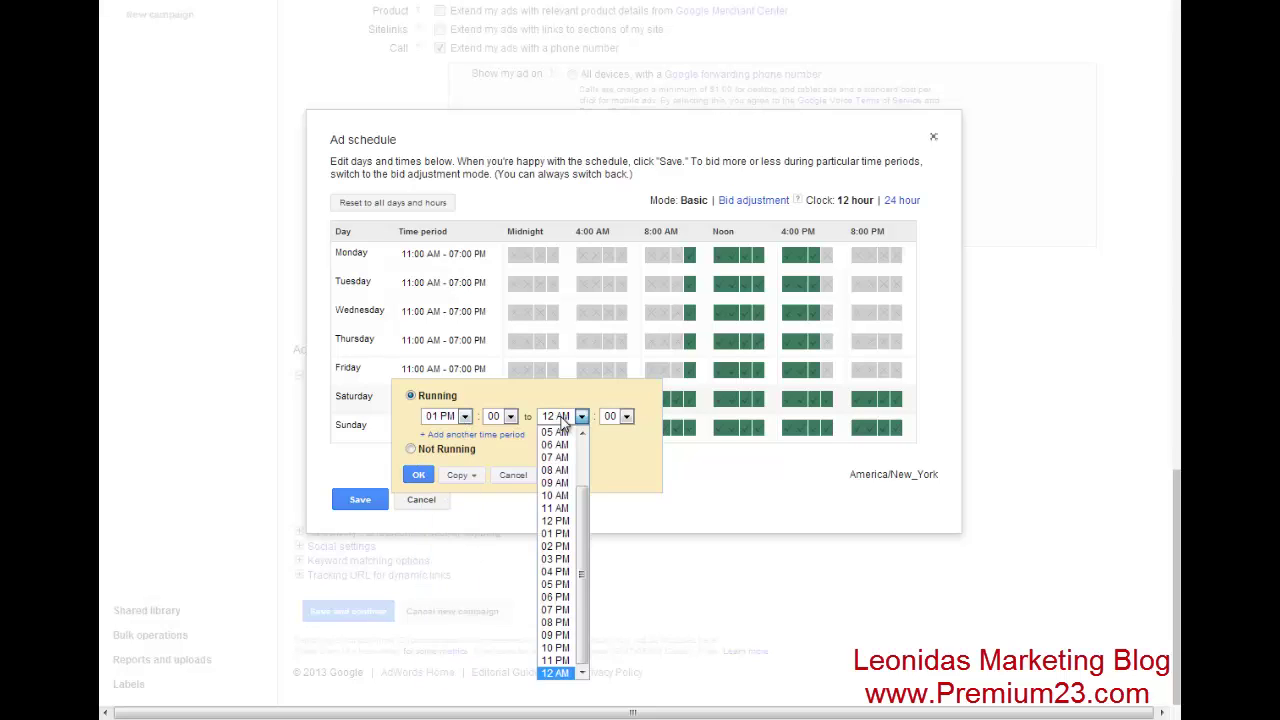
click(560, 600)
click(452, 476)
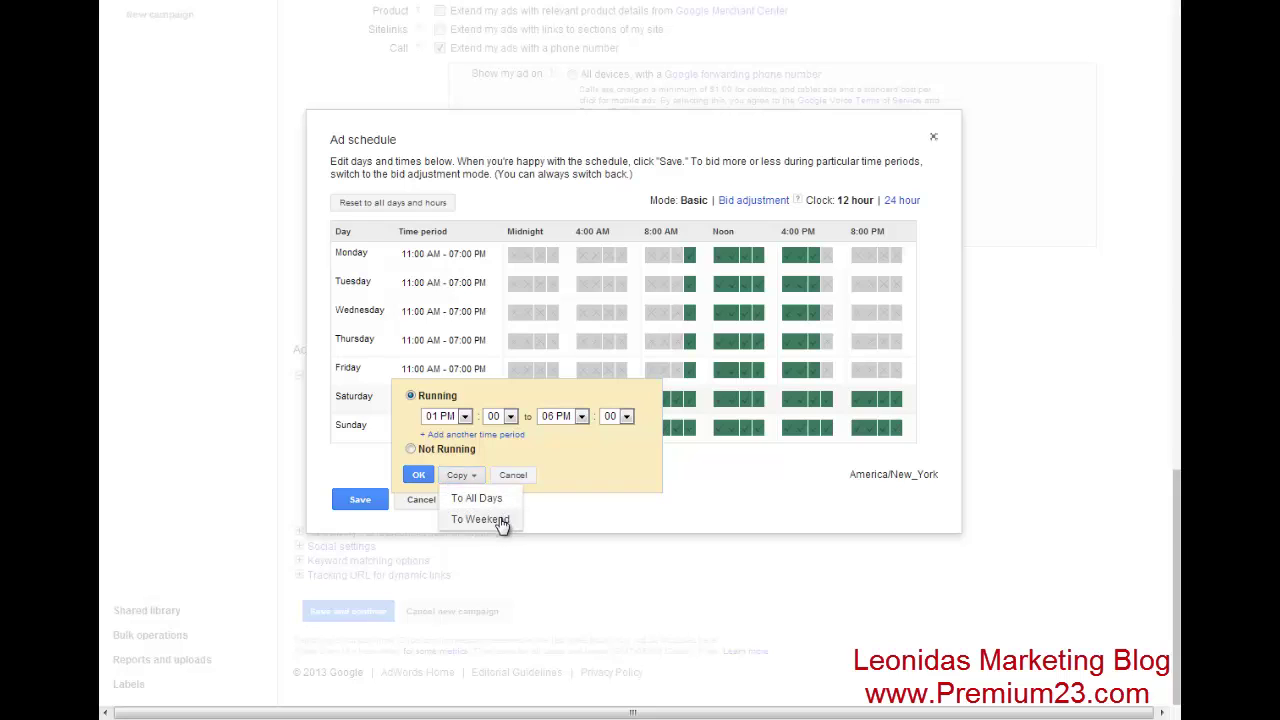
click(500, 523)
click(362, 500)
scroll(905, 447, down, 1)
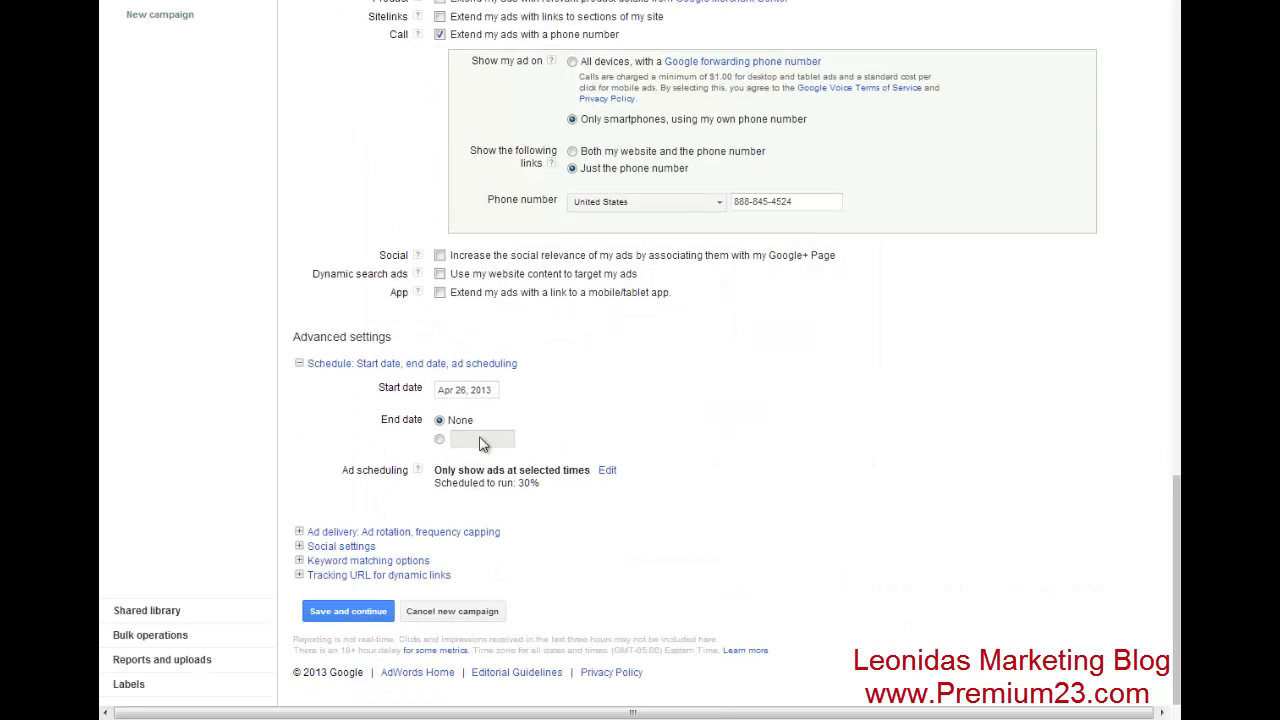
click(346, 612)
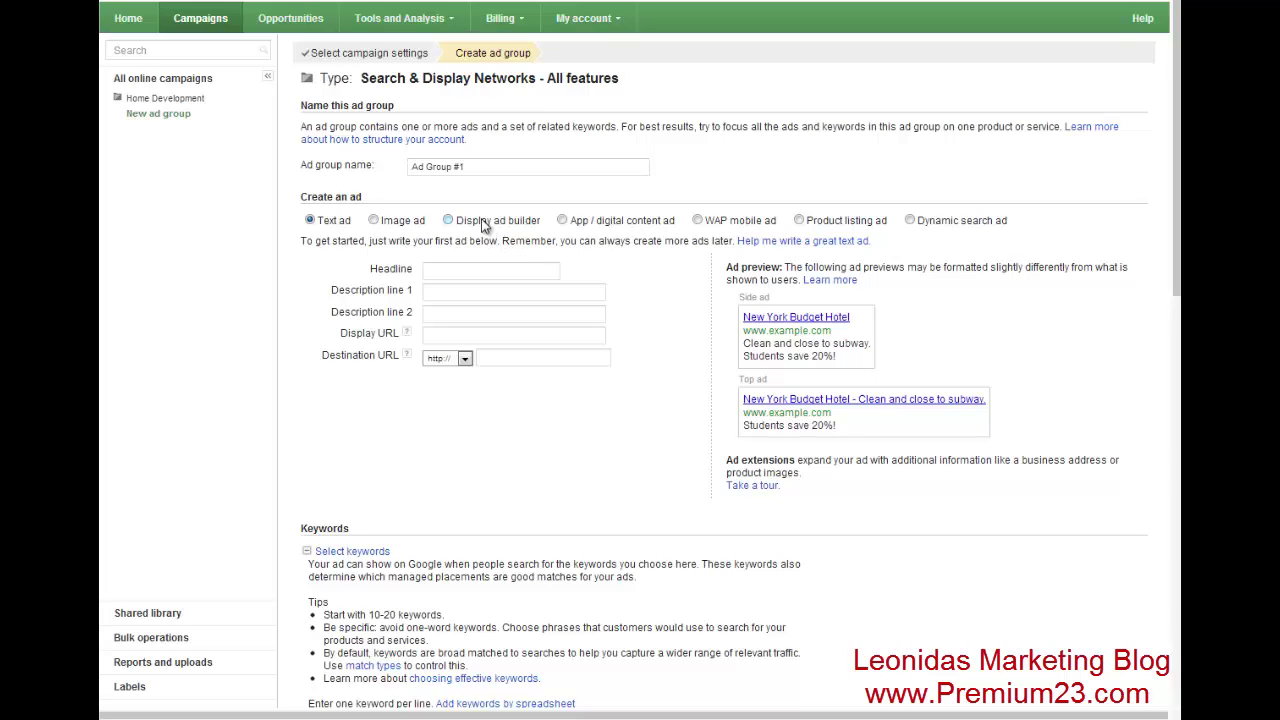
- Rename the ad group 'Basement Remodeling' and enter the headline 'Need Basement Remodeling?'
click(512, 167)
triple_click(512, 167)
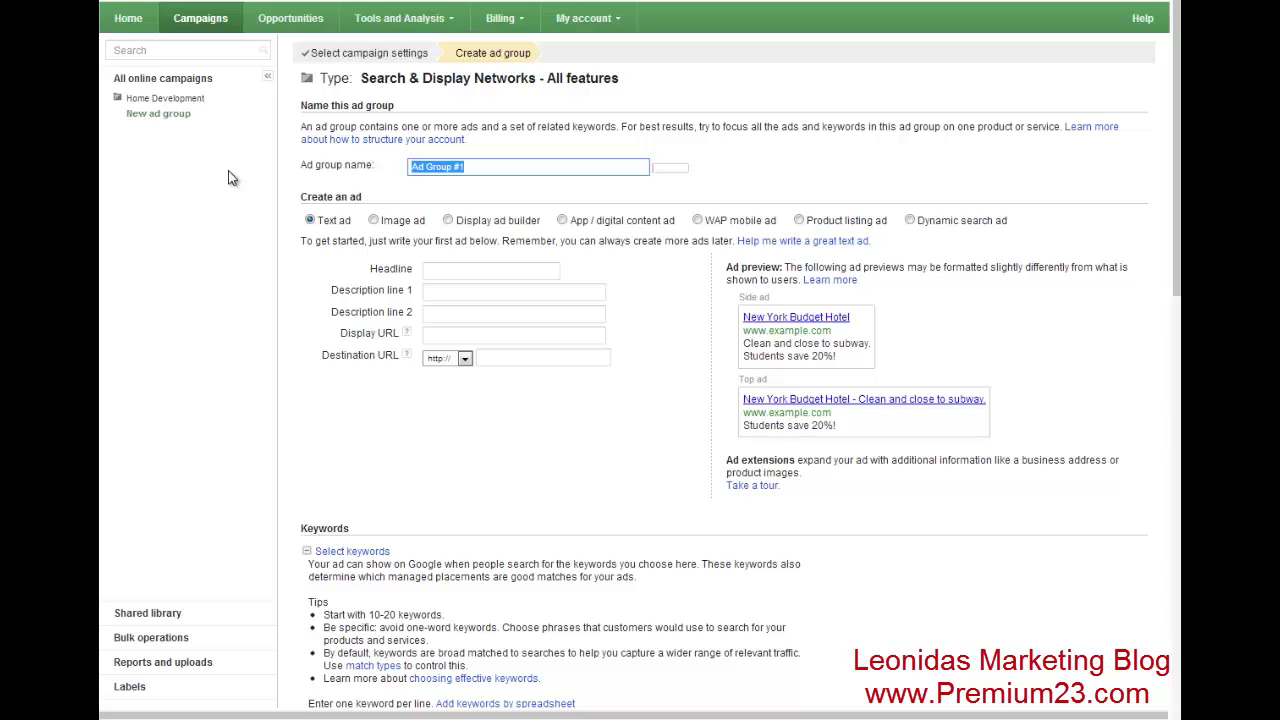
text(Ag)
text(group)
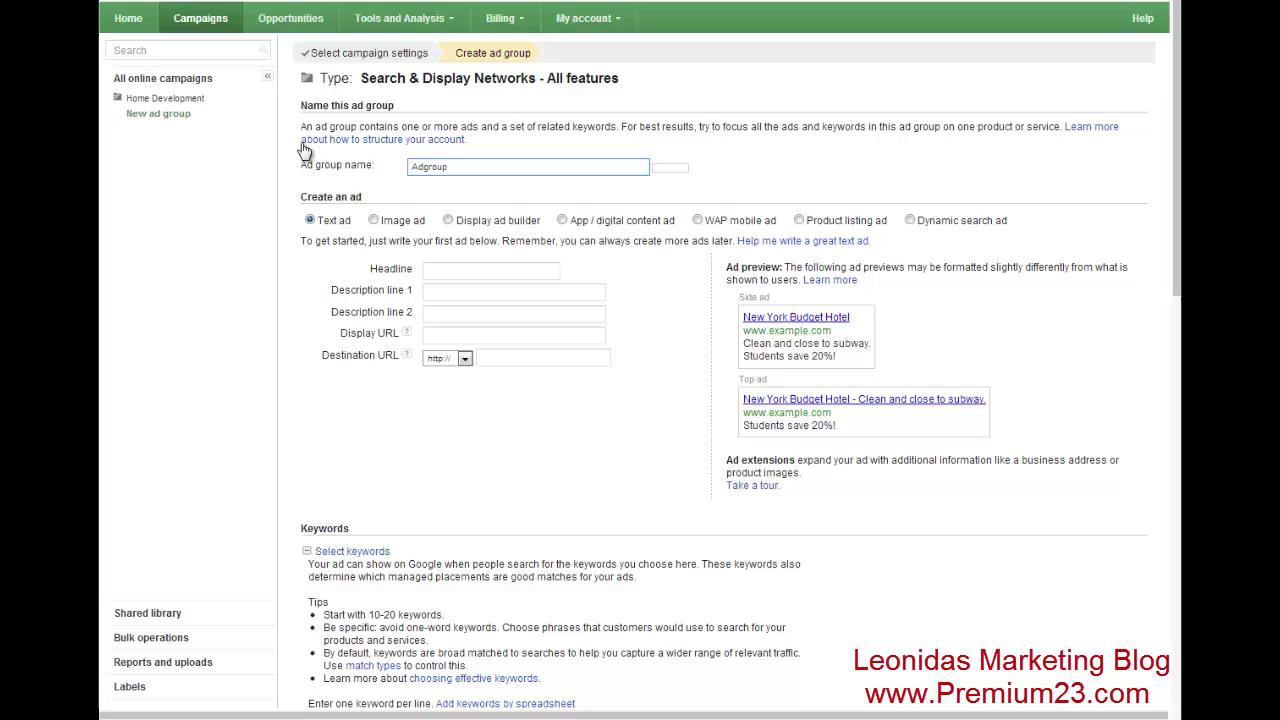
key(BackSpace)
key(BackSpace)
key(BackSpace)
key(BackSpace)
key(BackSpace)
key(BackSpace)
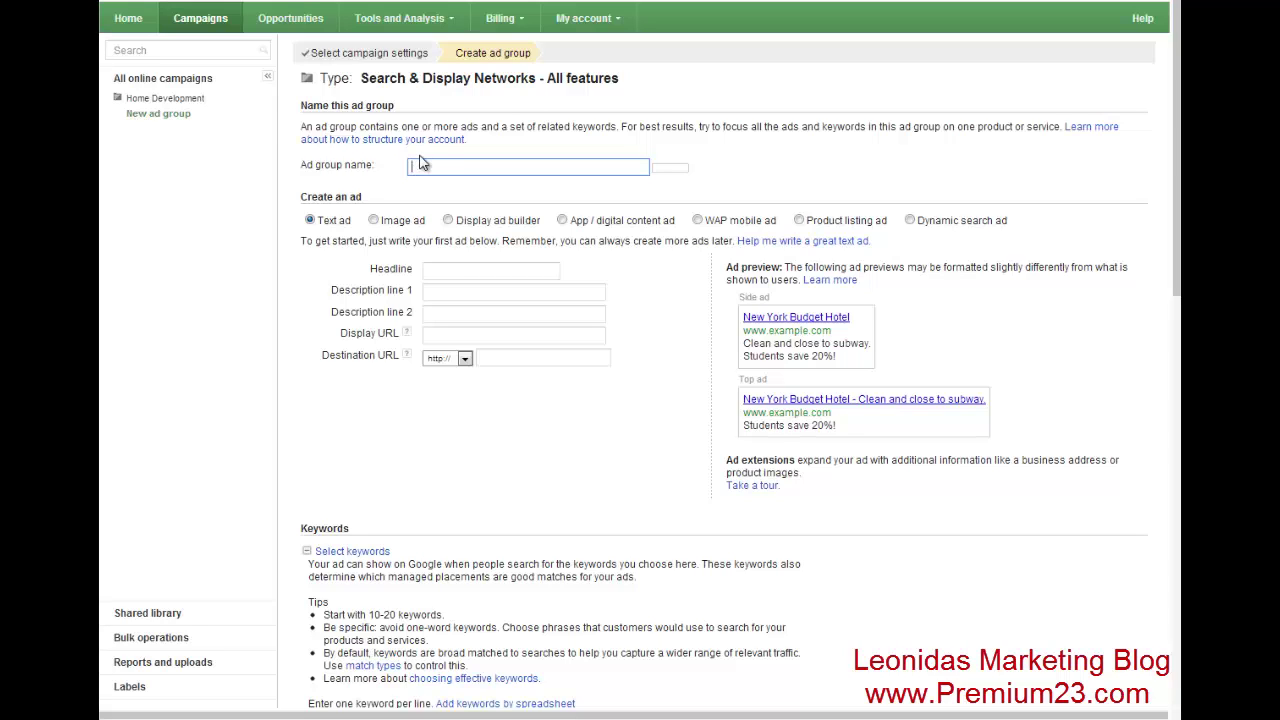
text(Basement Remodeling)
click(445, 268)
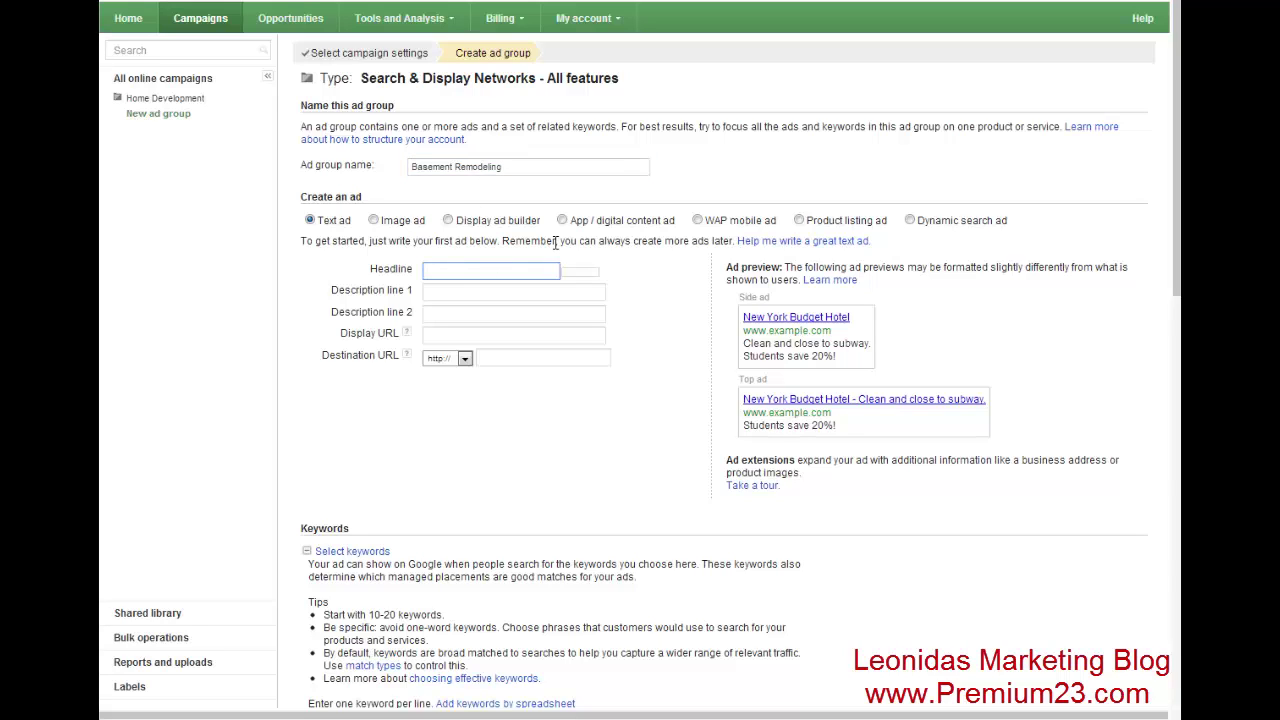
text(Need )
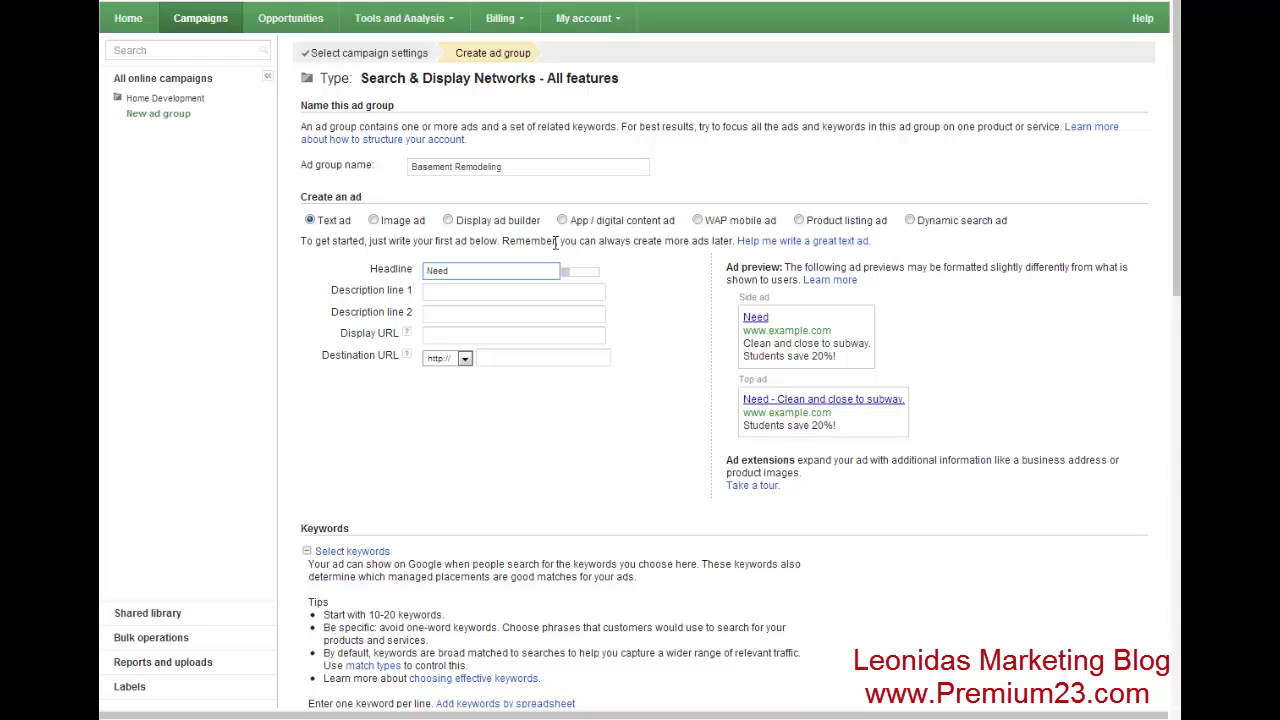
text(Basement )
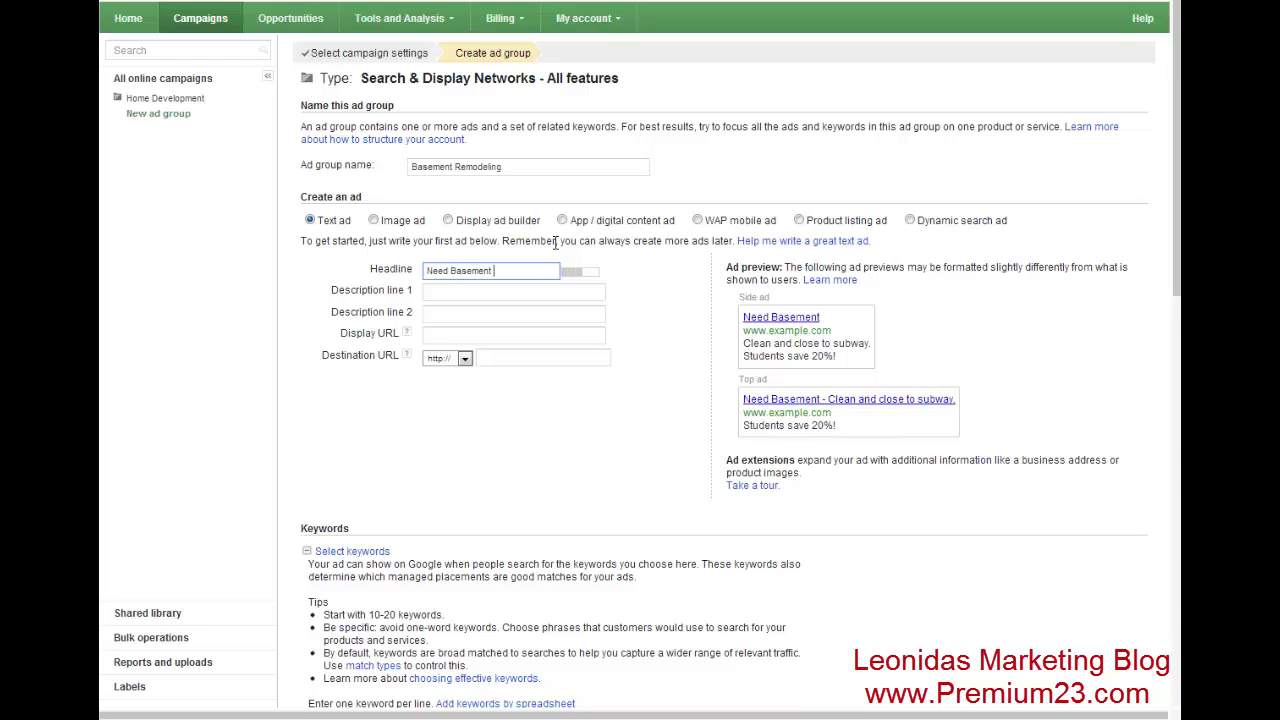
text(Remodeling?)
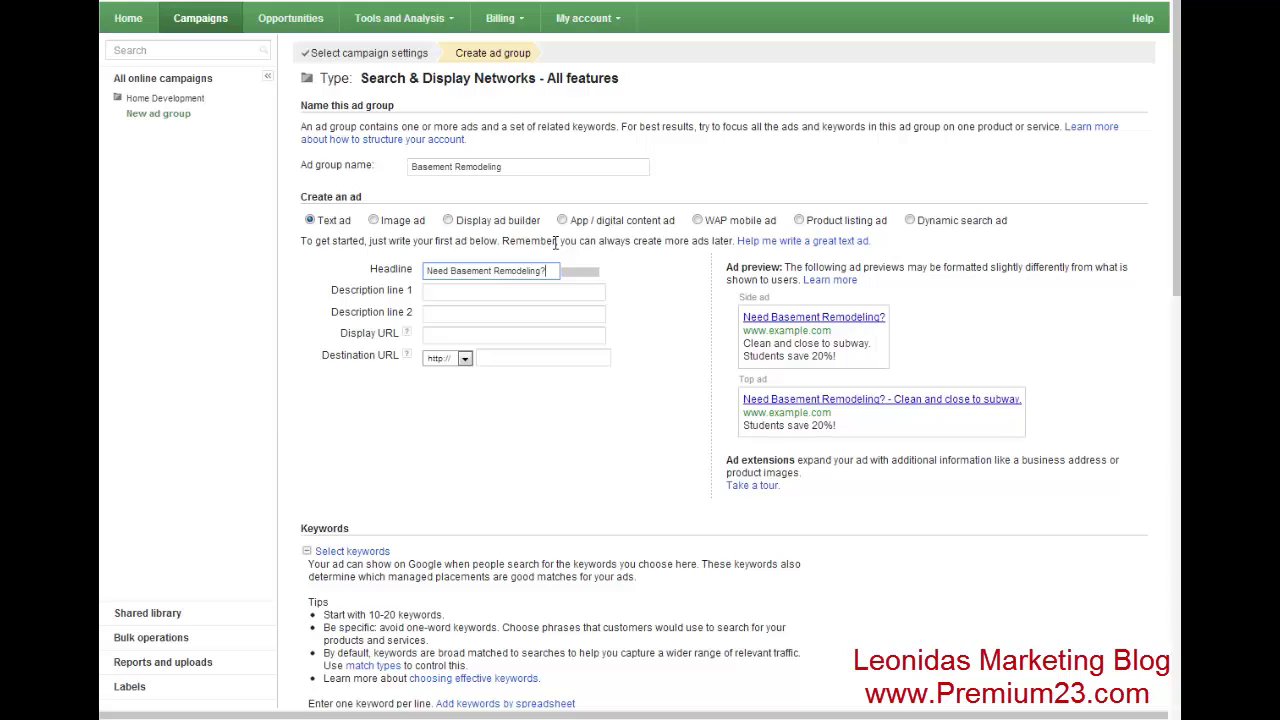
- Enter 'Free Quote. Tap to Call Now' as description line 2 and type www in the display URL
key(Tab)
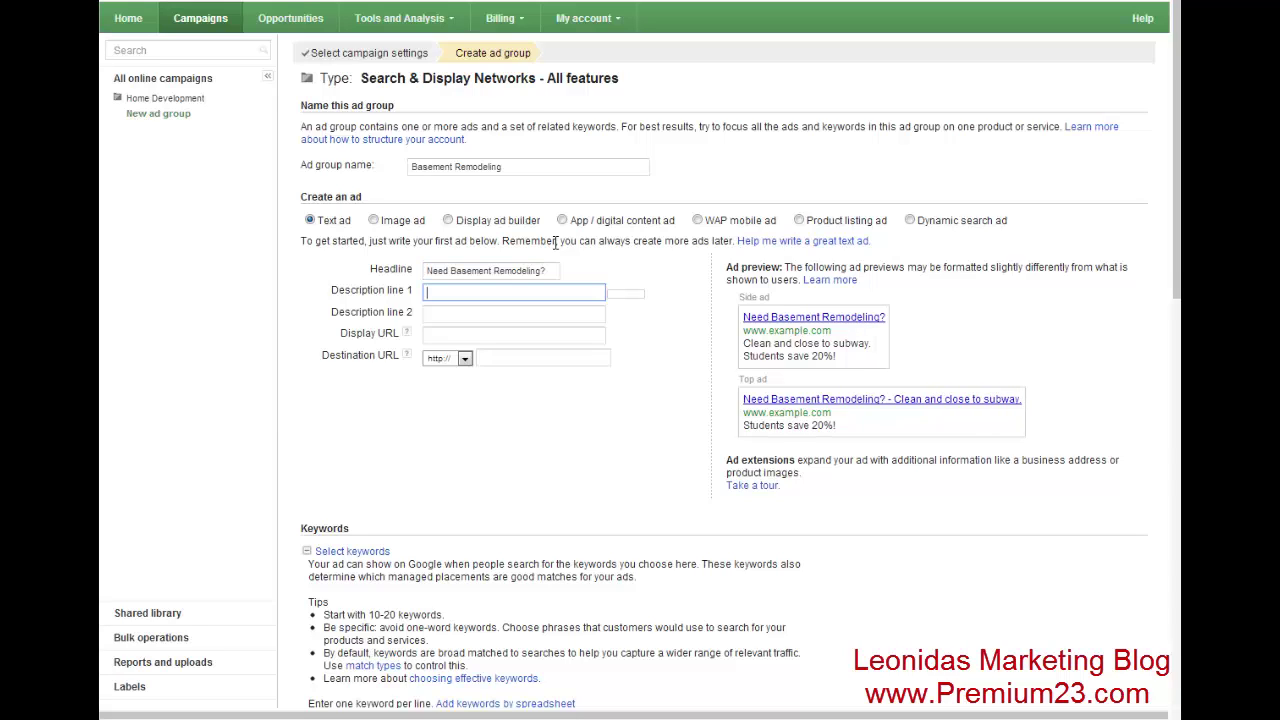
key(Tab)
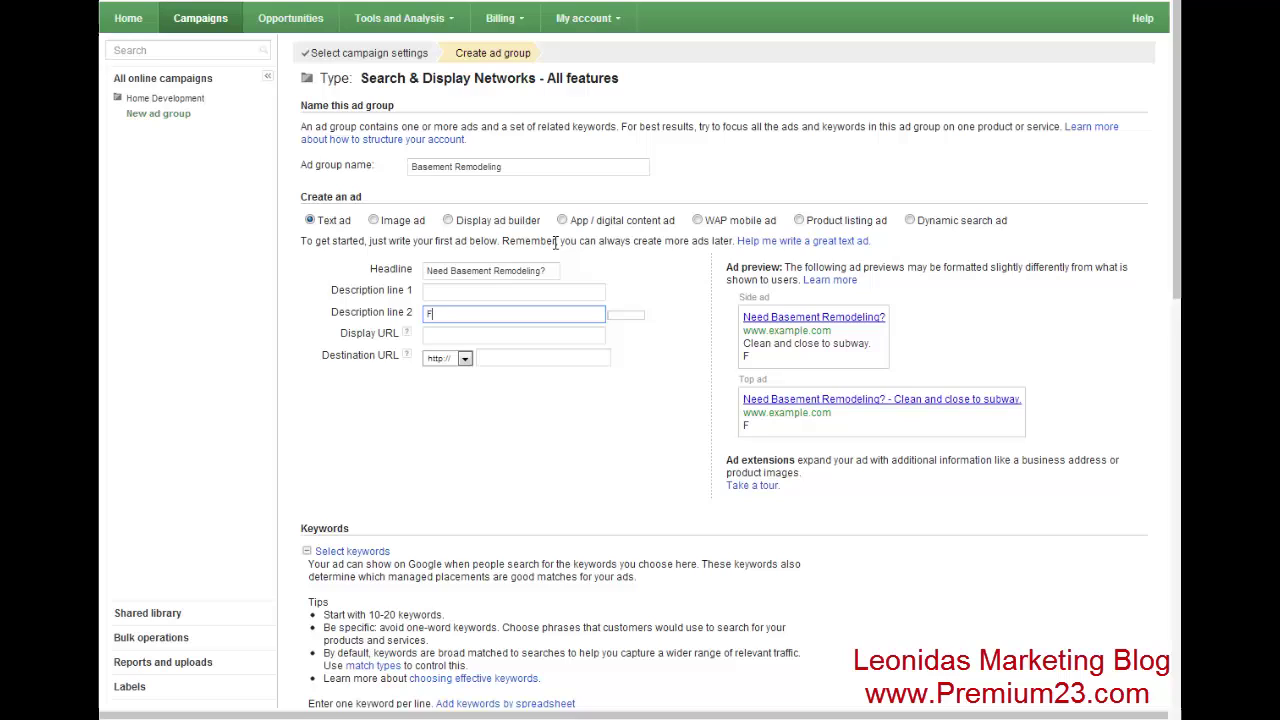
text(Free Consultat)
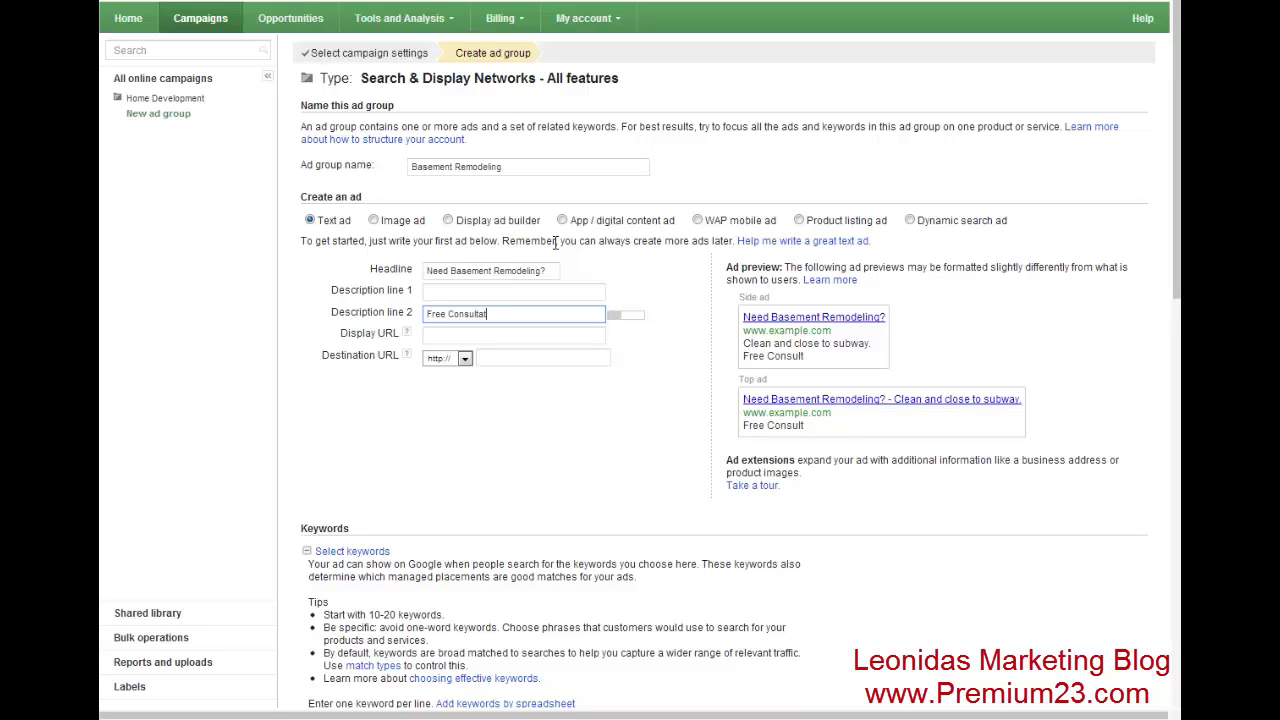
text(ion/Free Quote.)
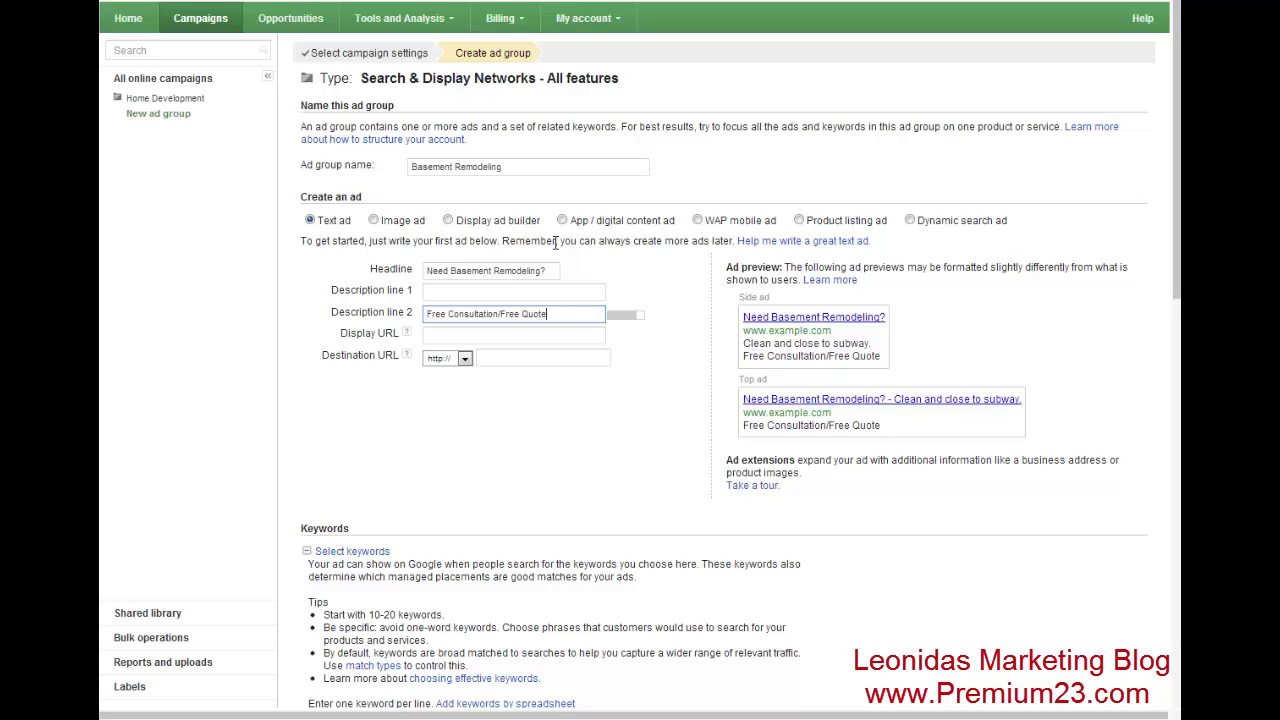
key(BackSpace)
key(BackSpace)
key(BackSpace)
key(BackSpace)
key(BackSpace)
key(BackSpace)
key(BackSpace)
key(BackSpace)
key(BackSpace)
key(BackSpace)
key(BackSpace)
key(BackSpace)
key(BackSpace)
key(BackSpace)
key(BackSpace)
key(BackSpace)
key(BackSpace)
key(BackSpace)
key(BackSpace)
key(BackSpace)
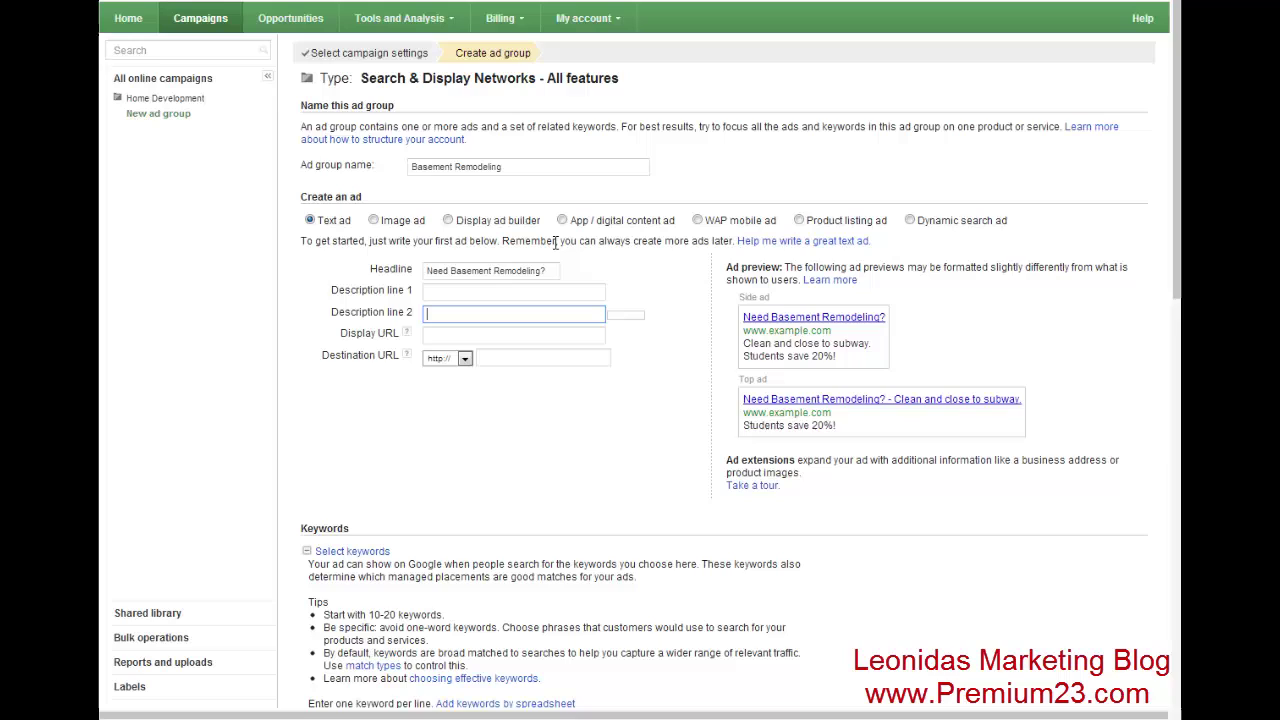
text(Free )
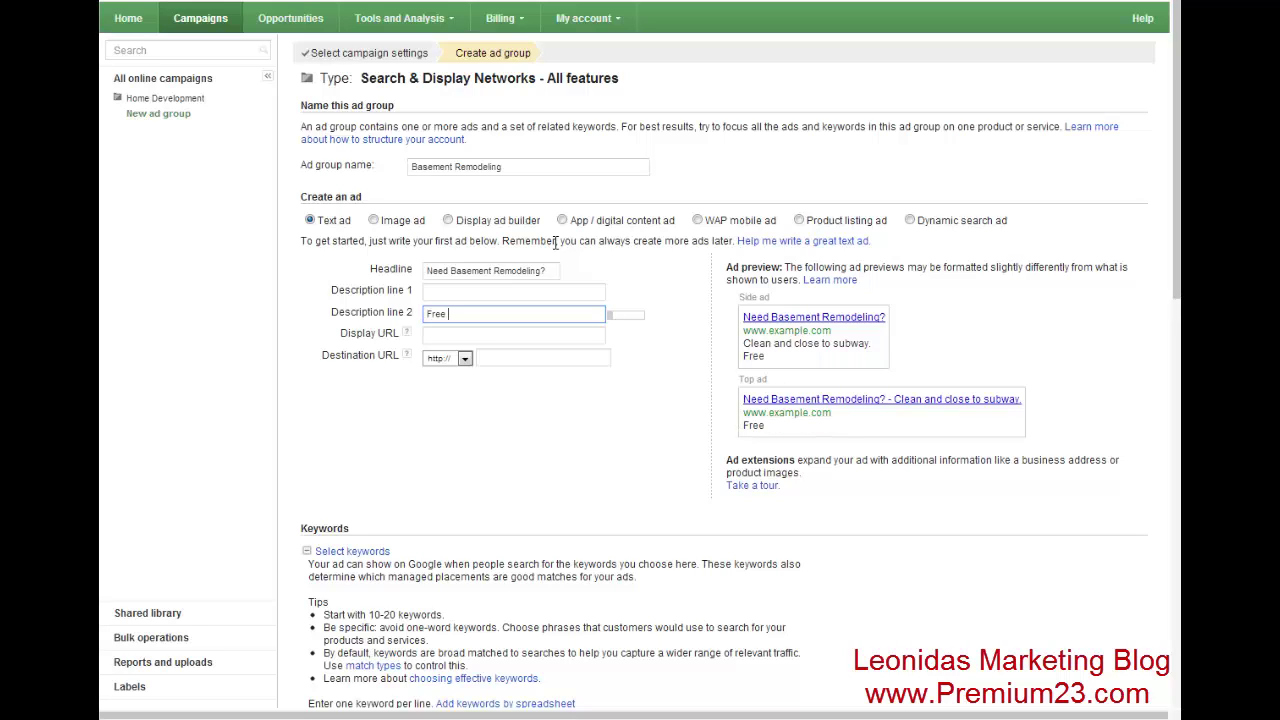
text(Quote. Tap to)
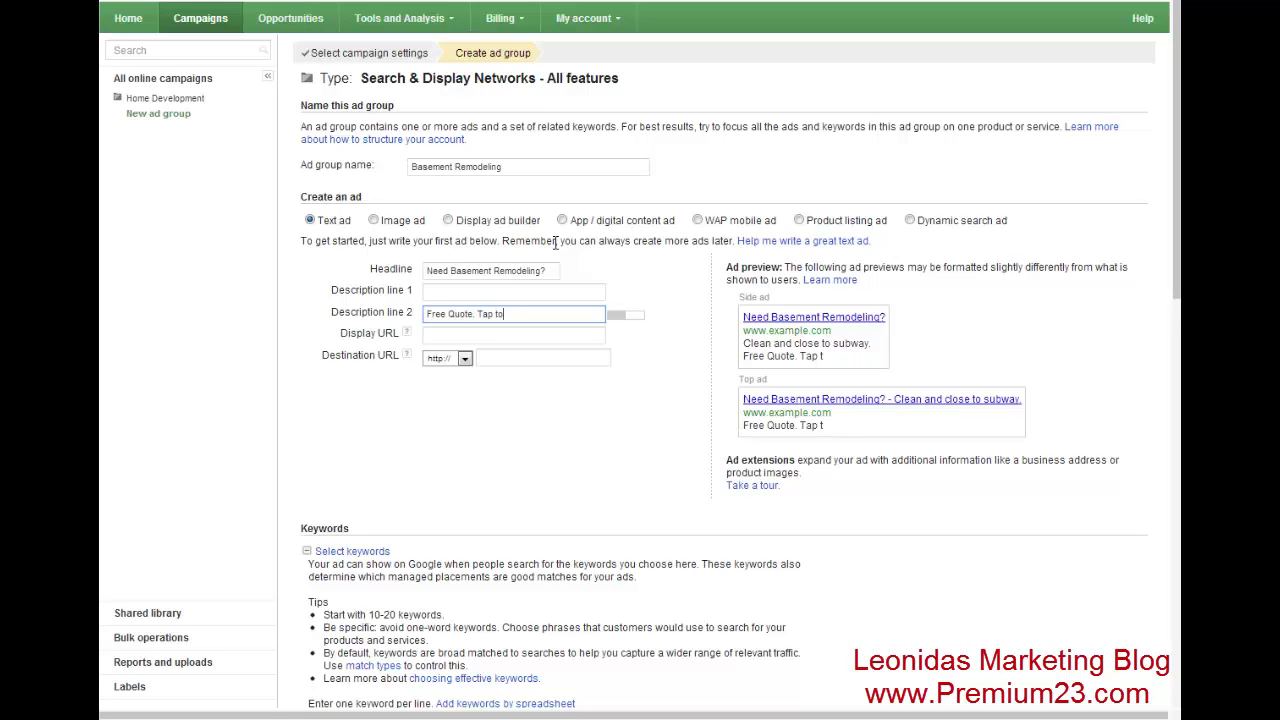
text( Call Now.)
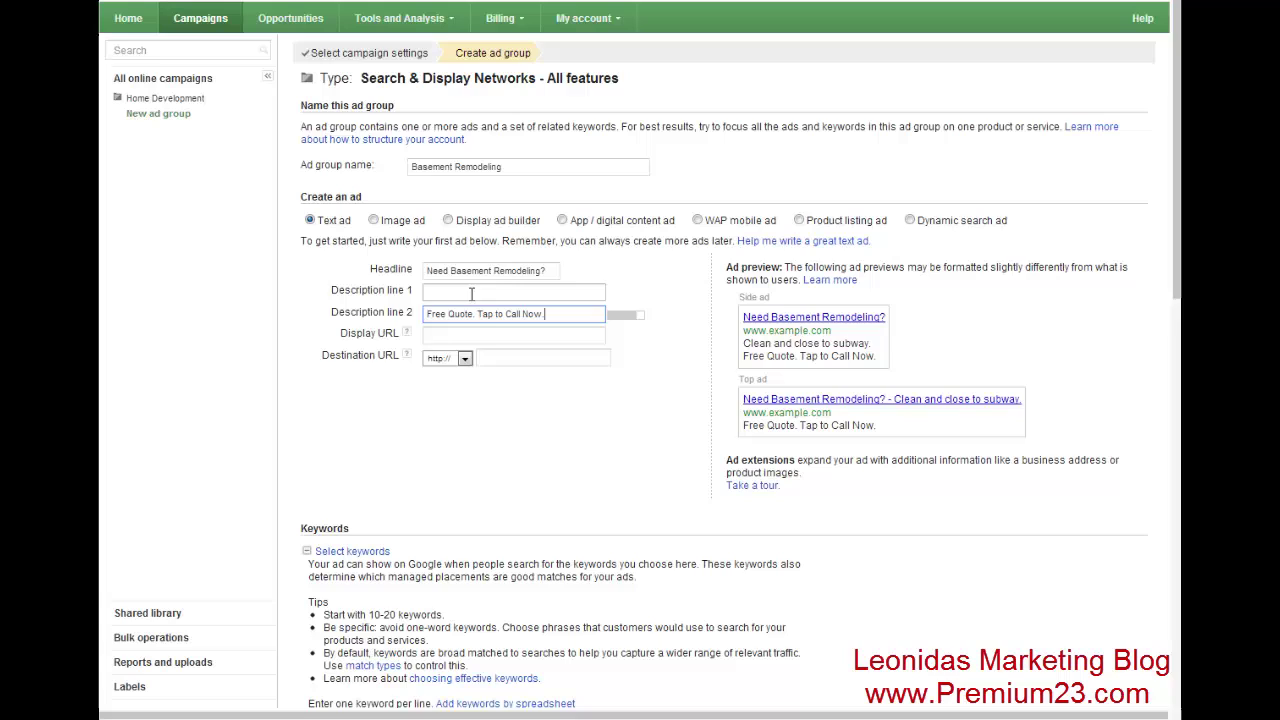
click(494, 338)
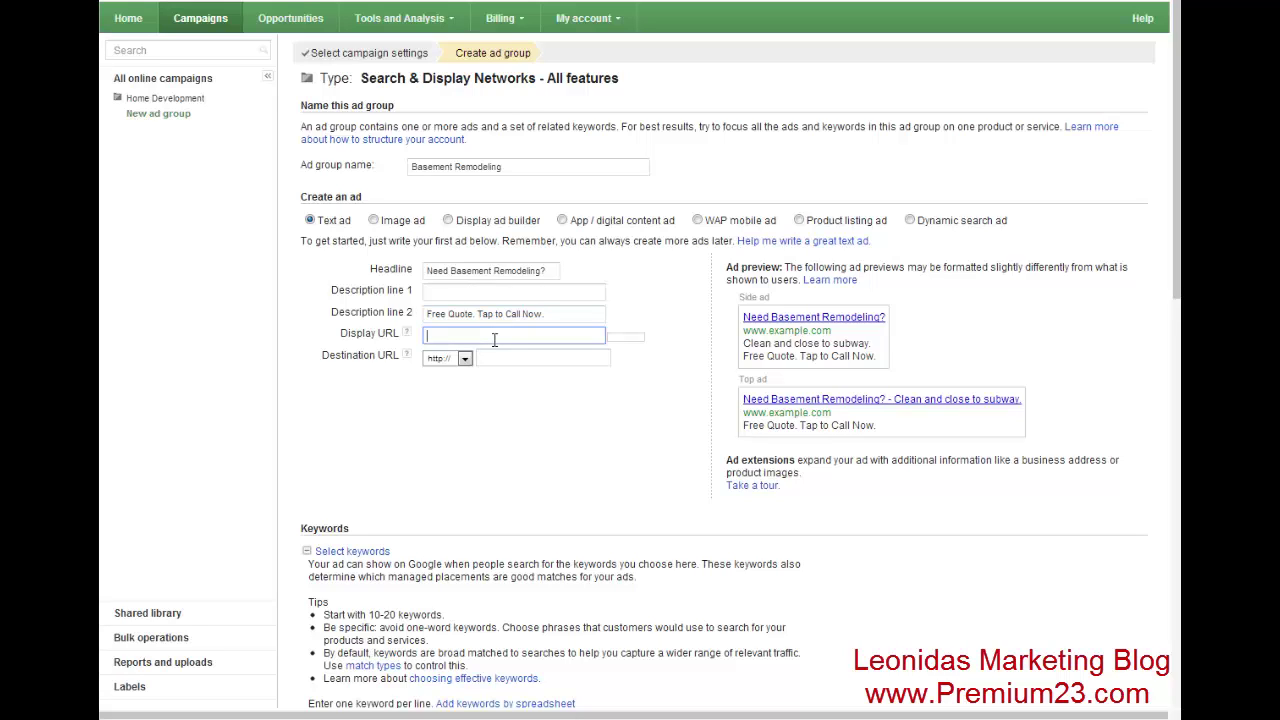
text(www.)
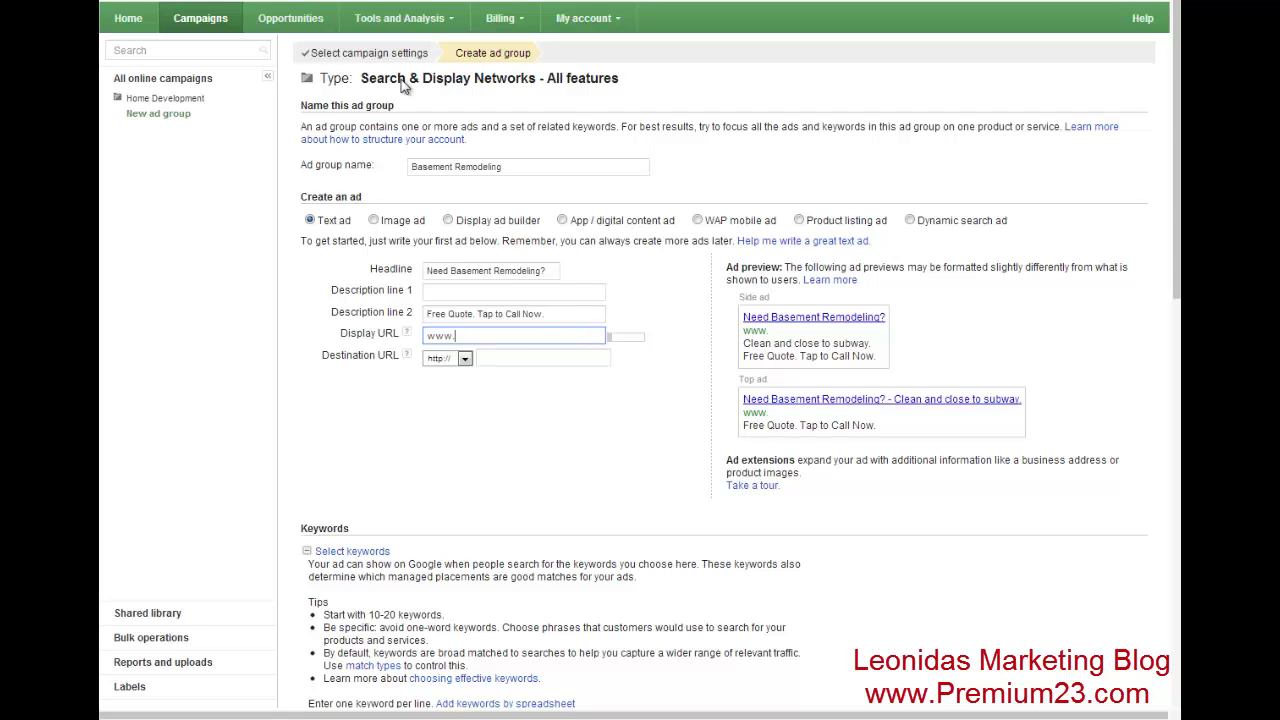
key(Tab)
key(ctrl+t)
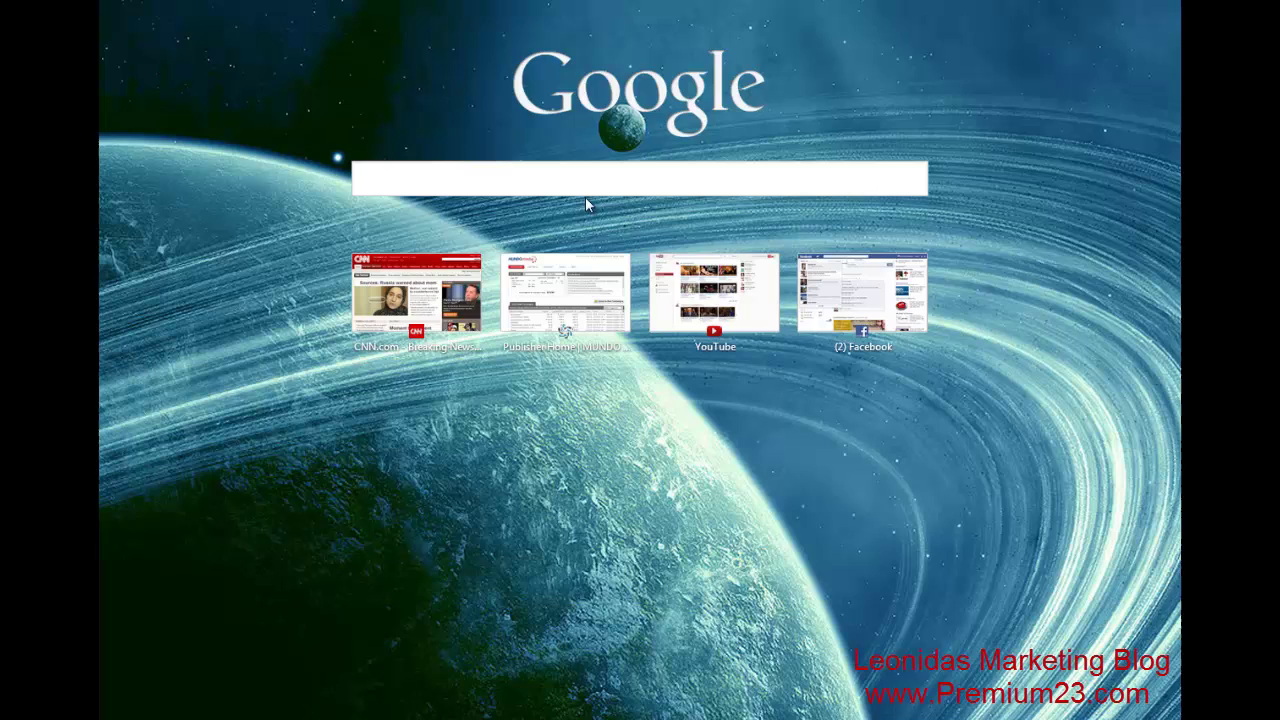
click(465, 185)
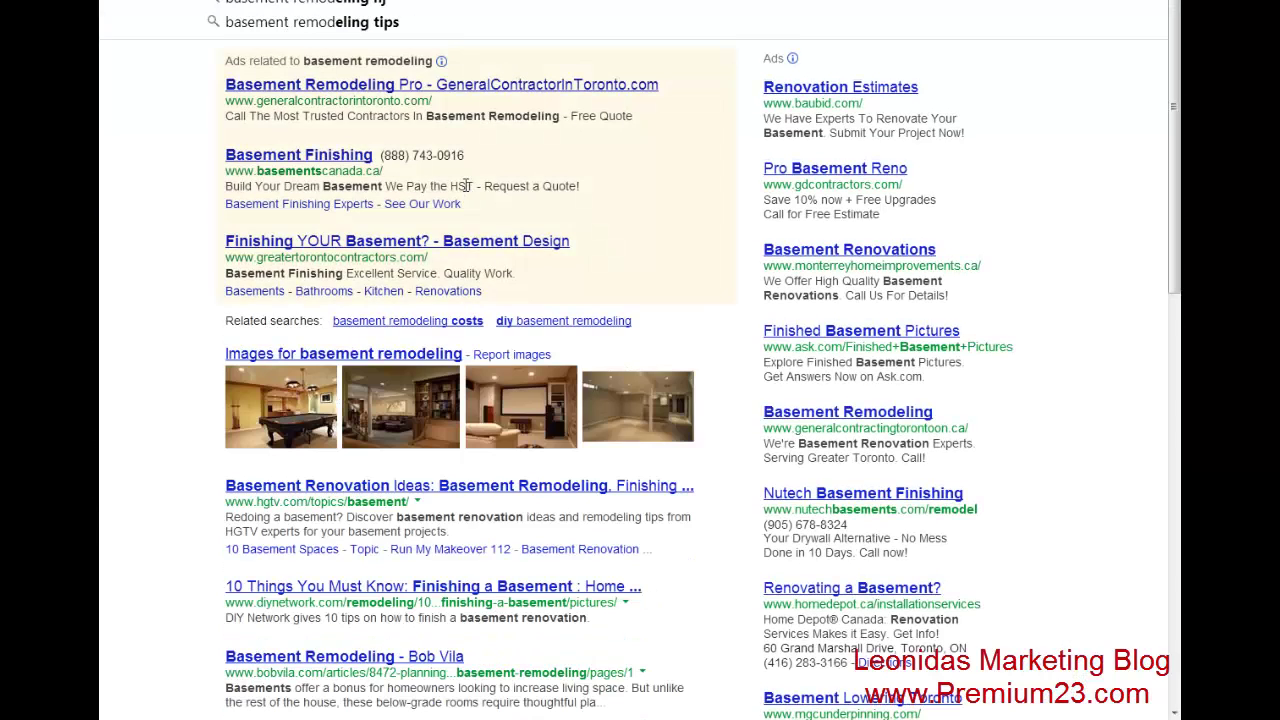
scroll(465, 185, down, 1)
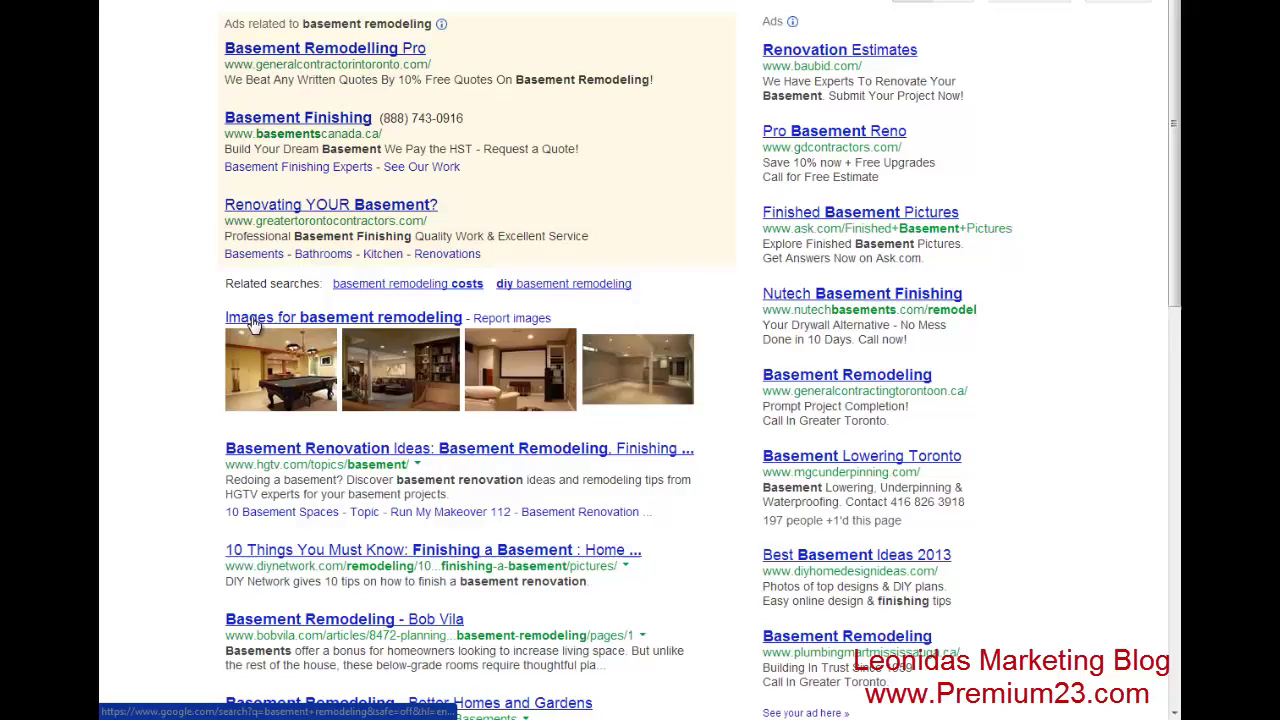
scroll(255, 323, down, 3)
scroll(418, 301, down, 3)
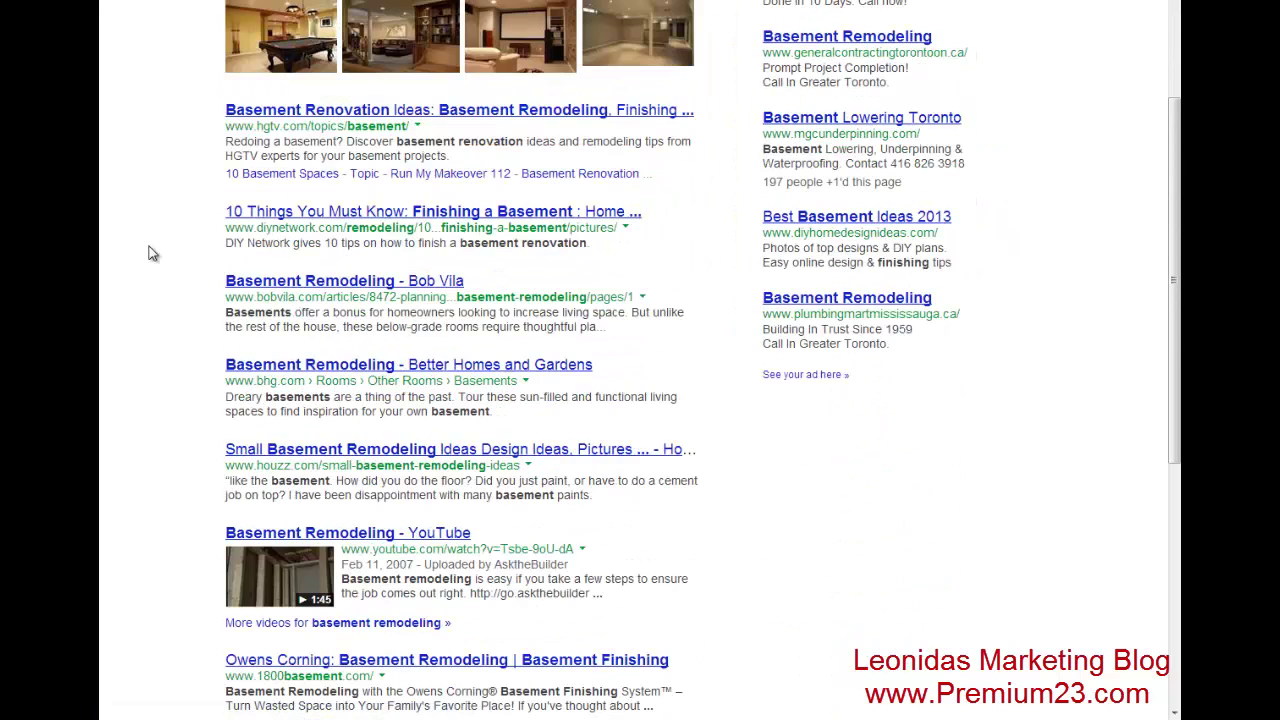
scroll(400, 280, down, 3)
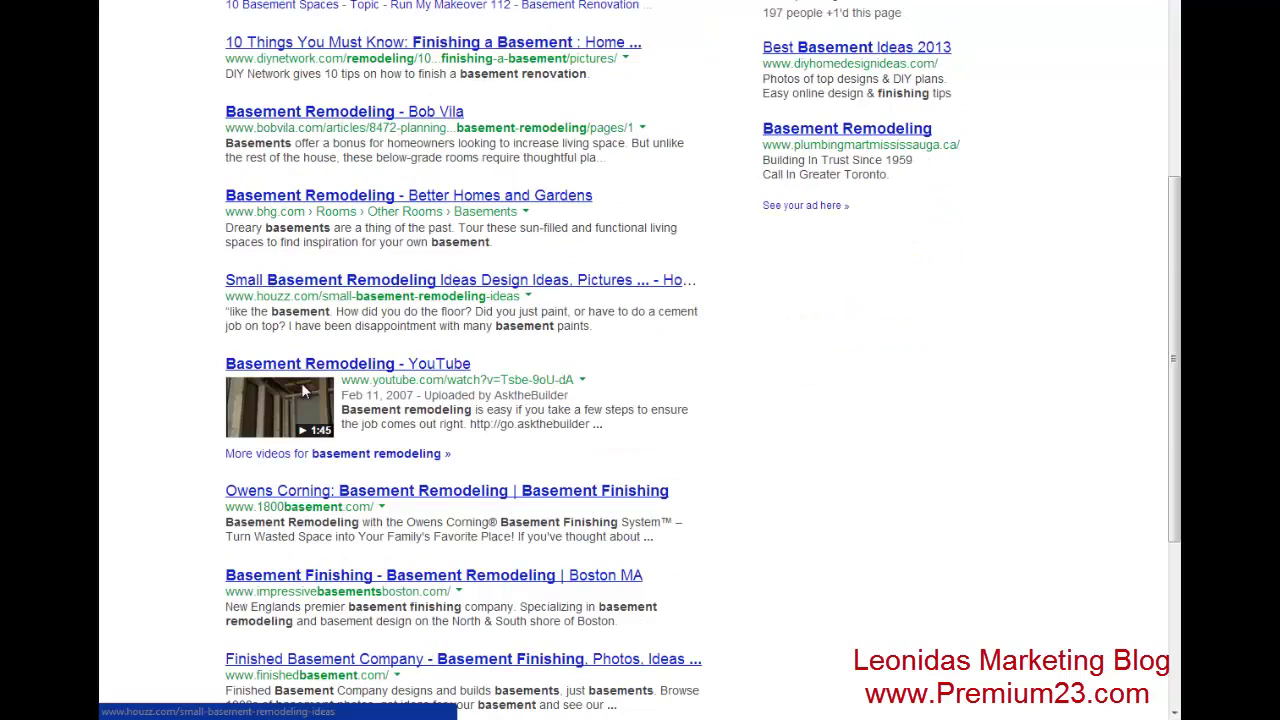
scroll(320, 512, down, 4)
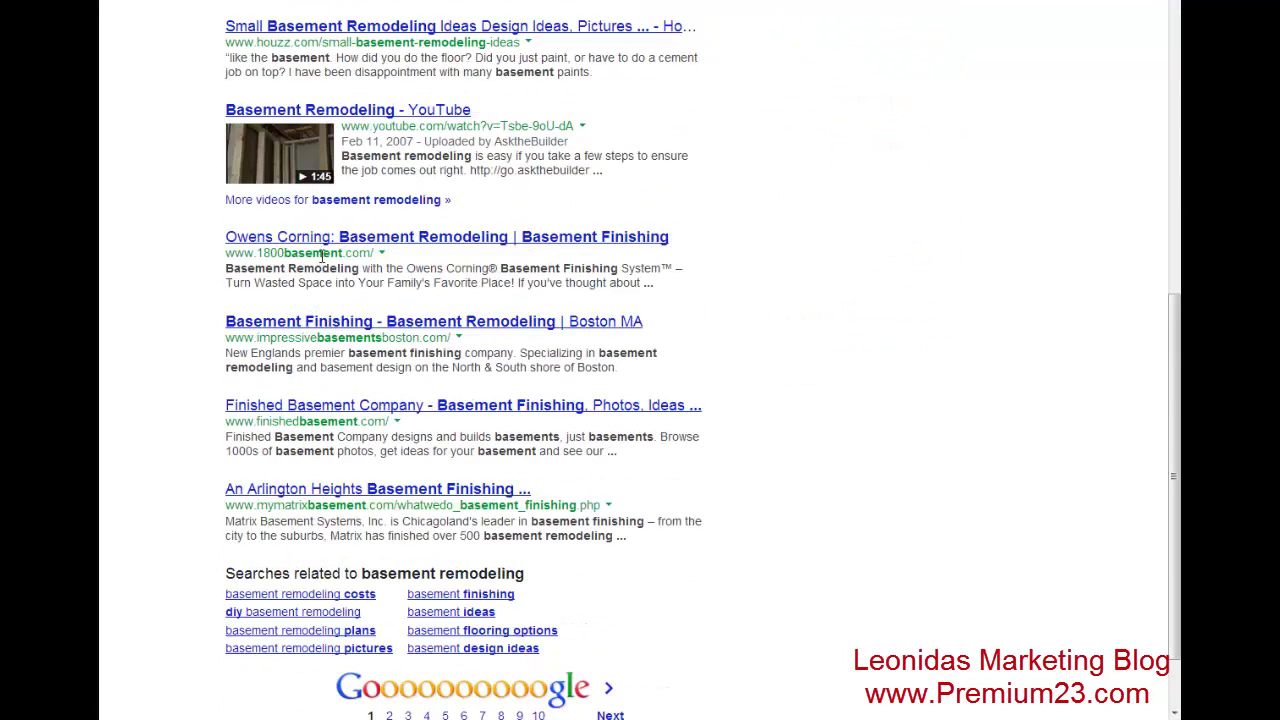
scroll(265, 254, down, 1)
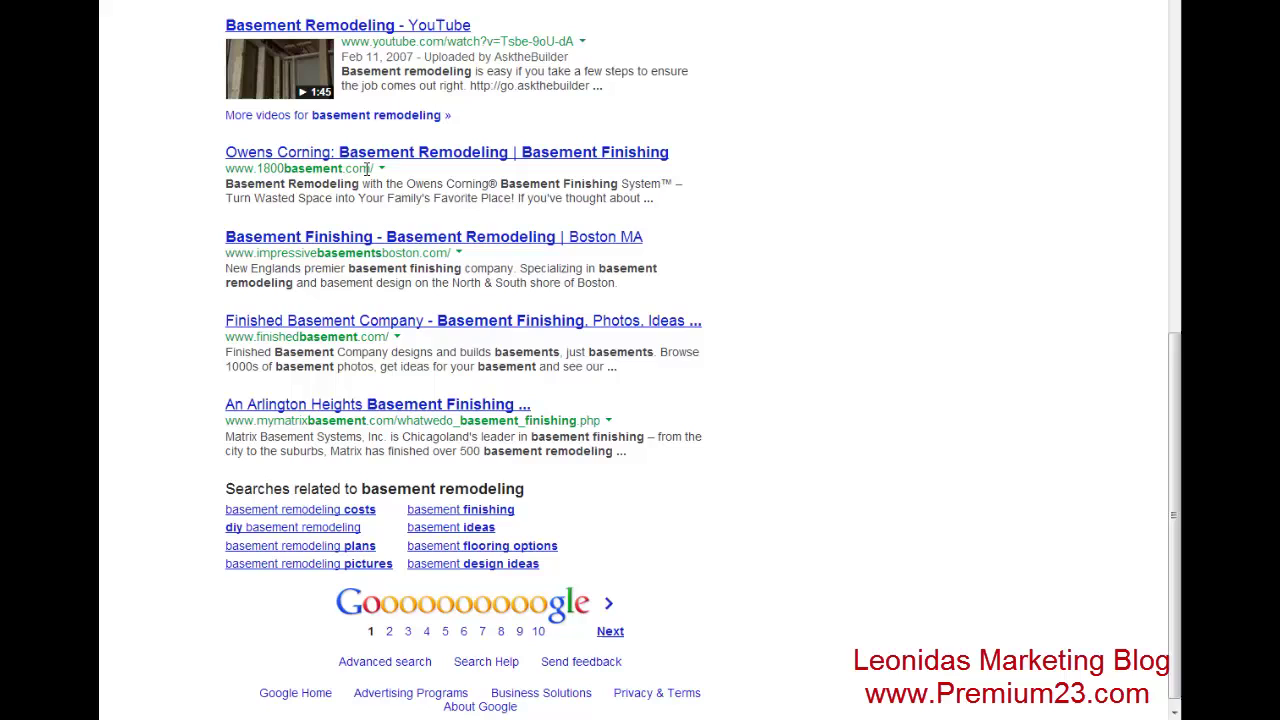
drag(369, 169, 222, 170)
key(ctrl+c)
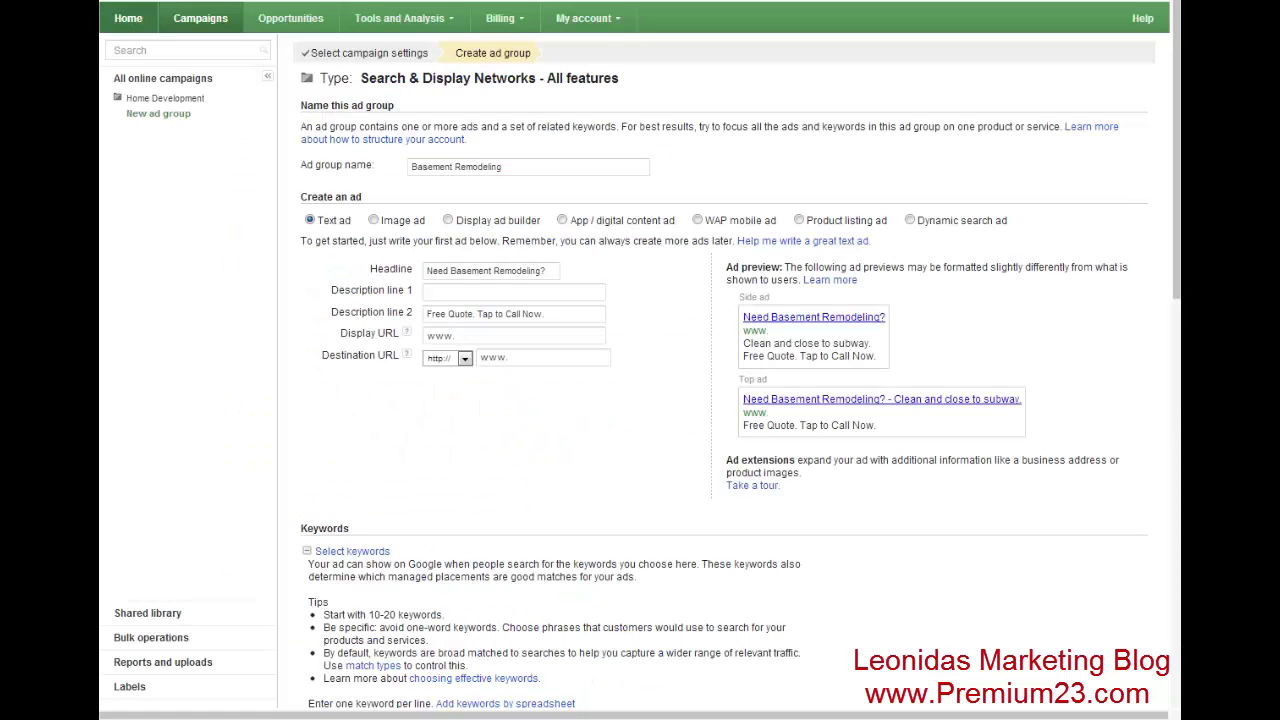
drag(505, 336, 348, 337)
key(ctrl+v)
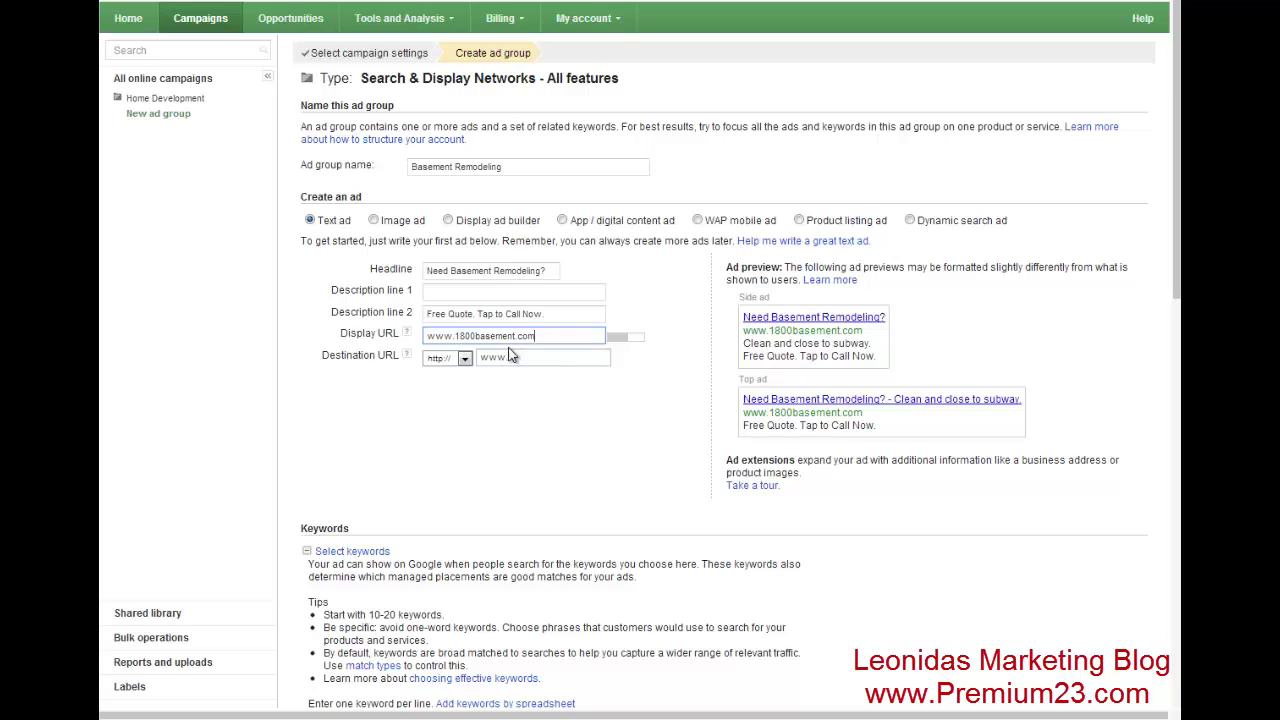
click(533, 358)
drag(600, 337, 354, 336)
key(ctrl+c)
click(580, 360)
key(ctrl+a)
key(ctrl+v)
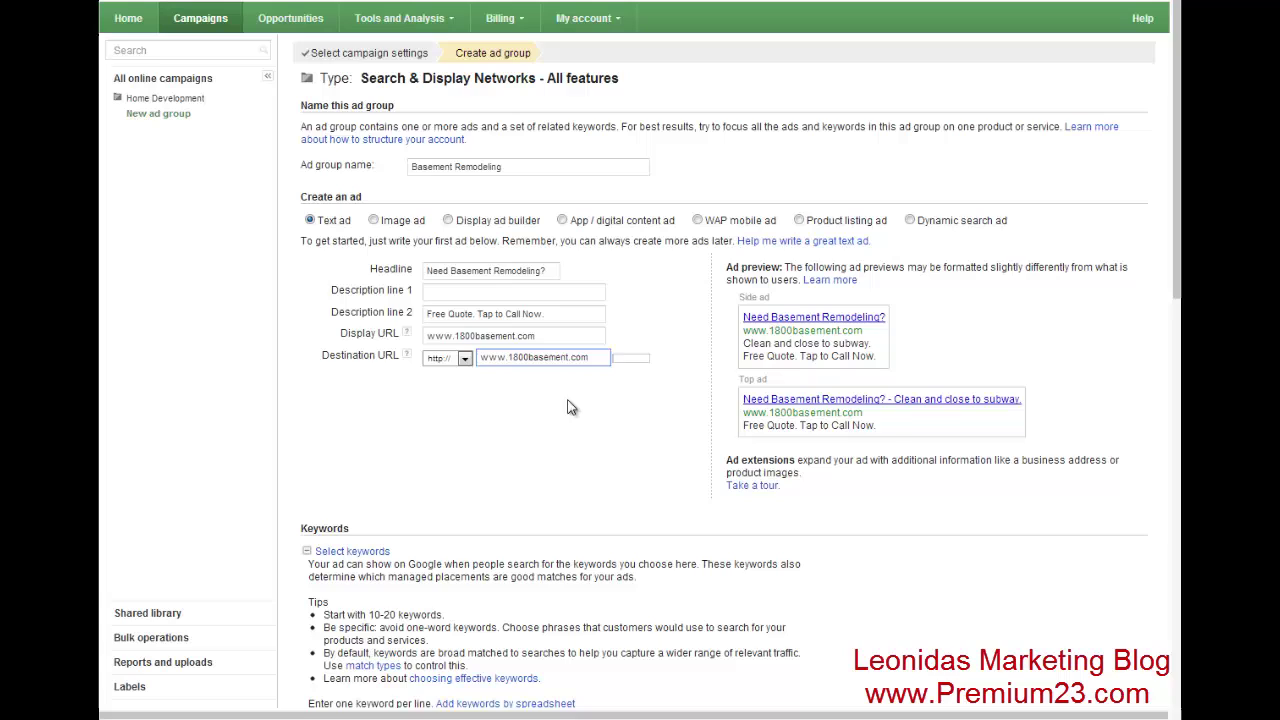
click(554, 404)
- Type {KeyWord:Contact A Local Contractor Now} into description line 1
click(470, 291)
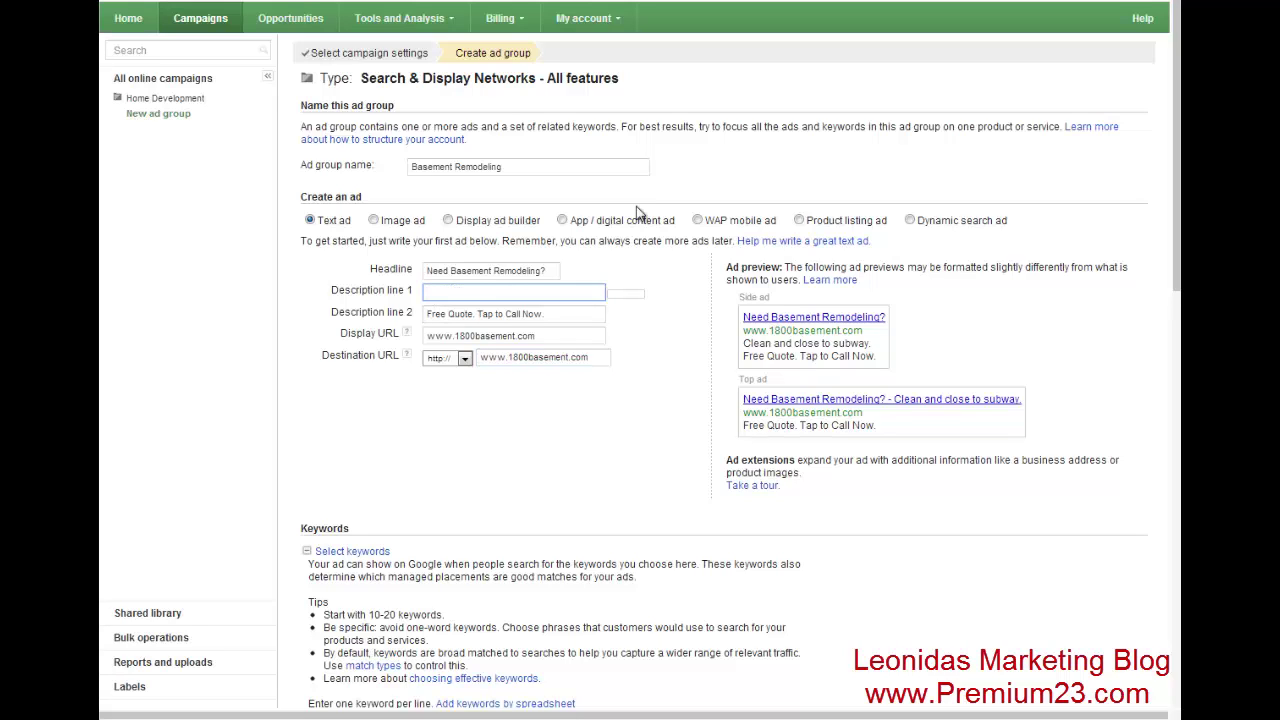
text({Key)
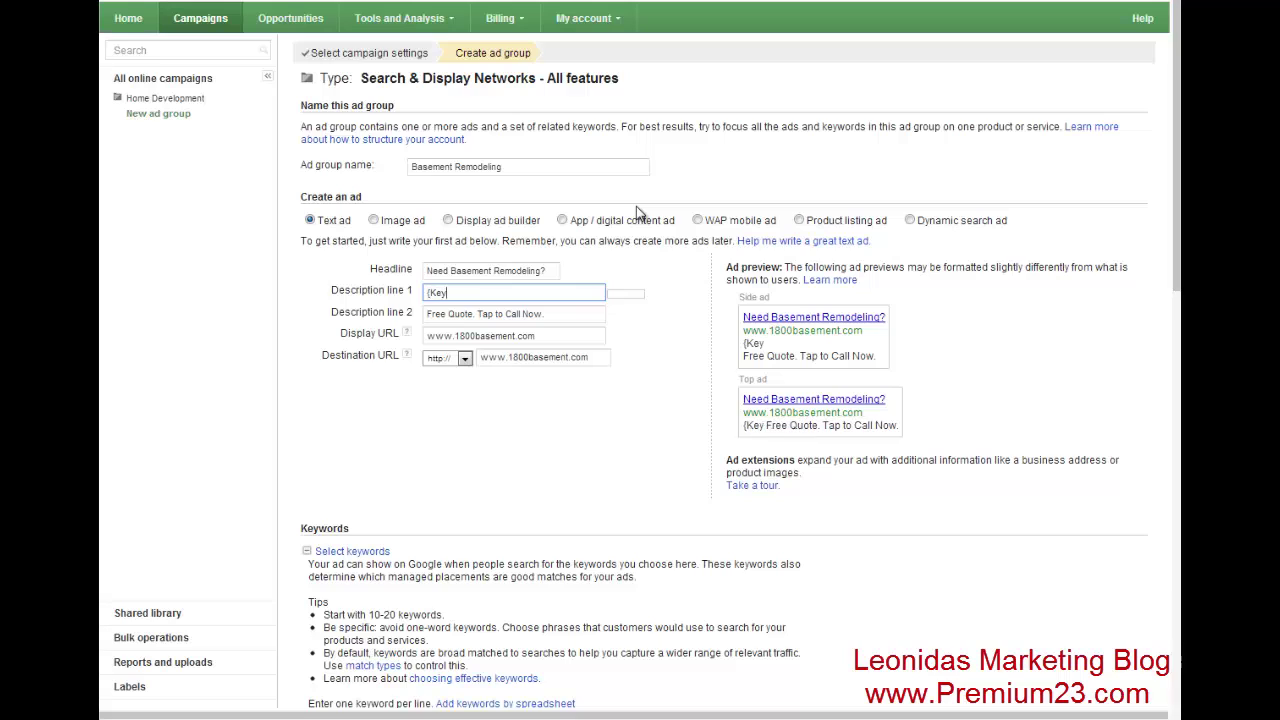
text(Word:)
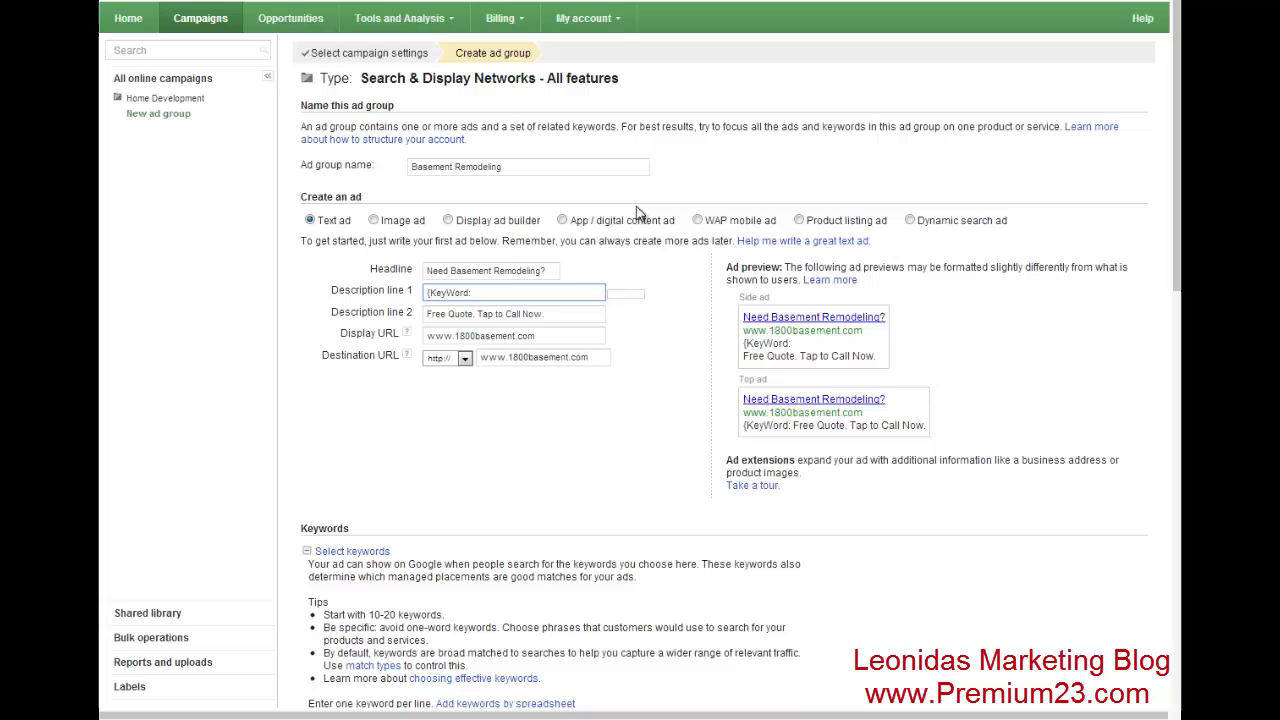
text(C)
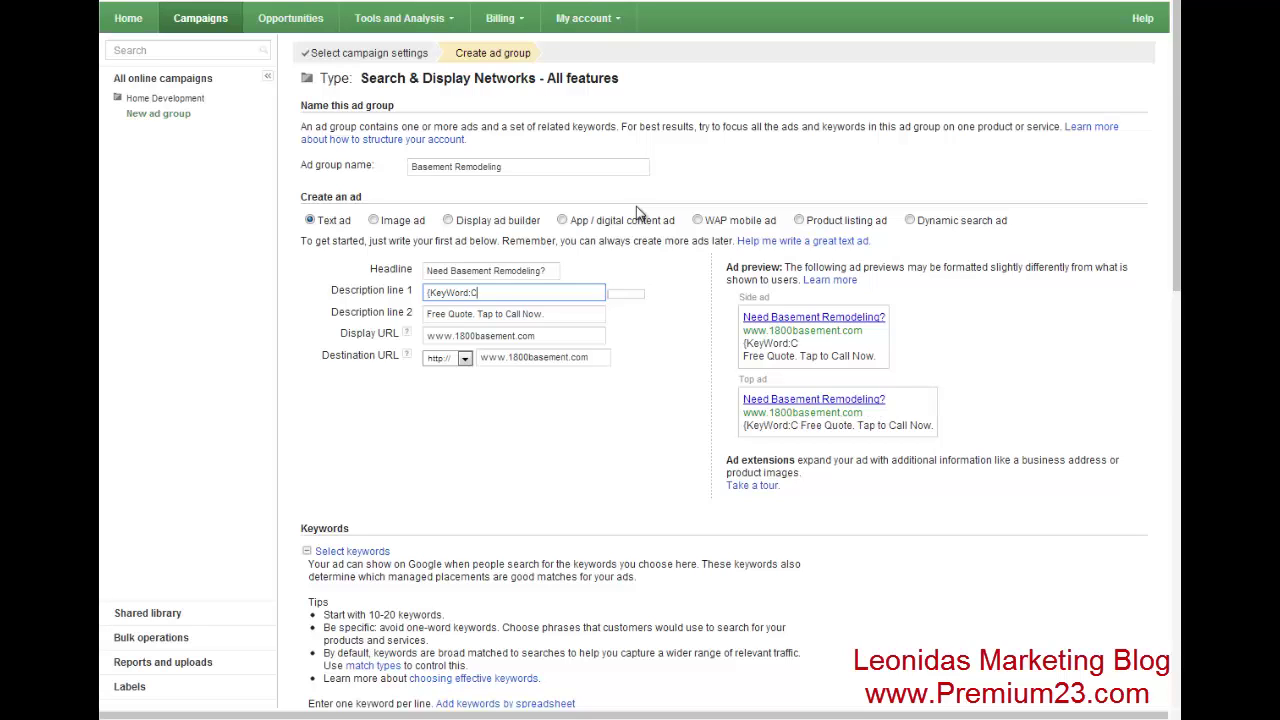
text(ontact A Loca)
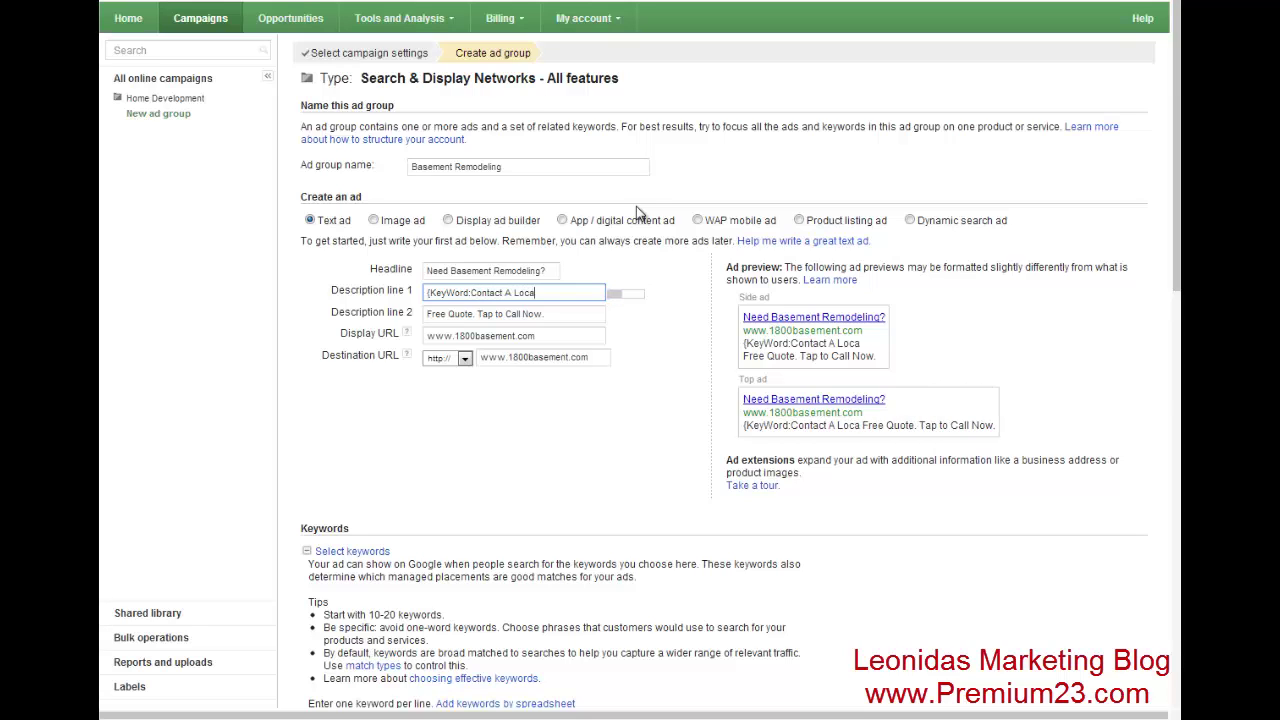
text(l Contractor )
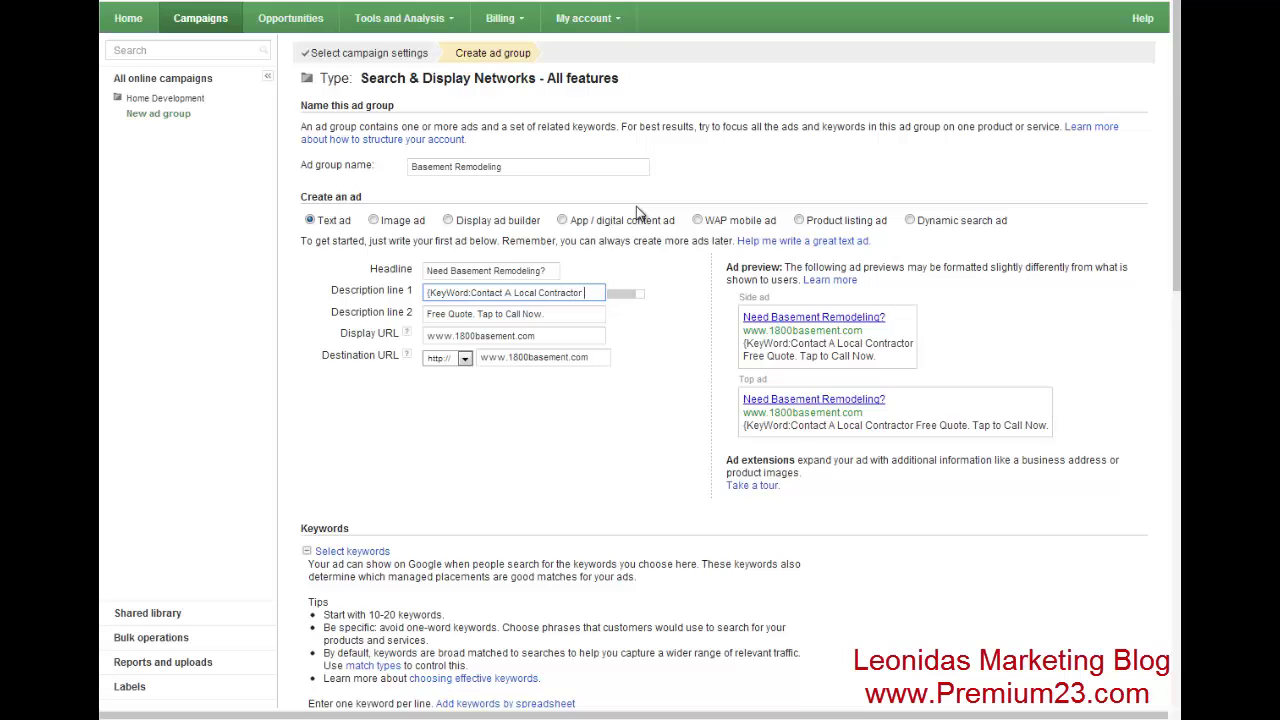
text(Now})
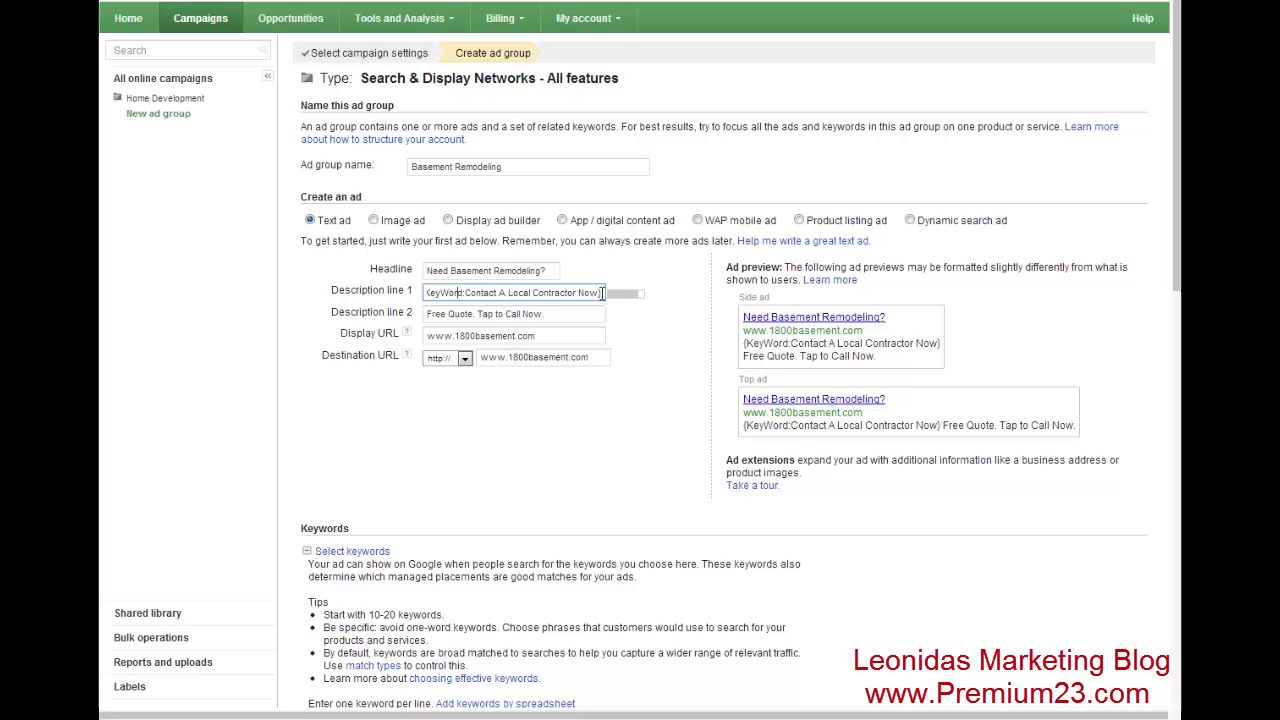
click(420, 292)
drag(426, 293, 473, 296)
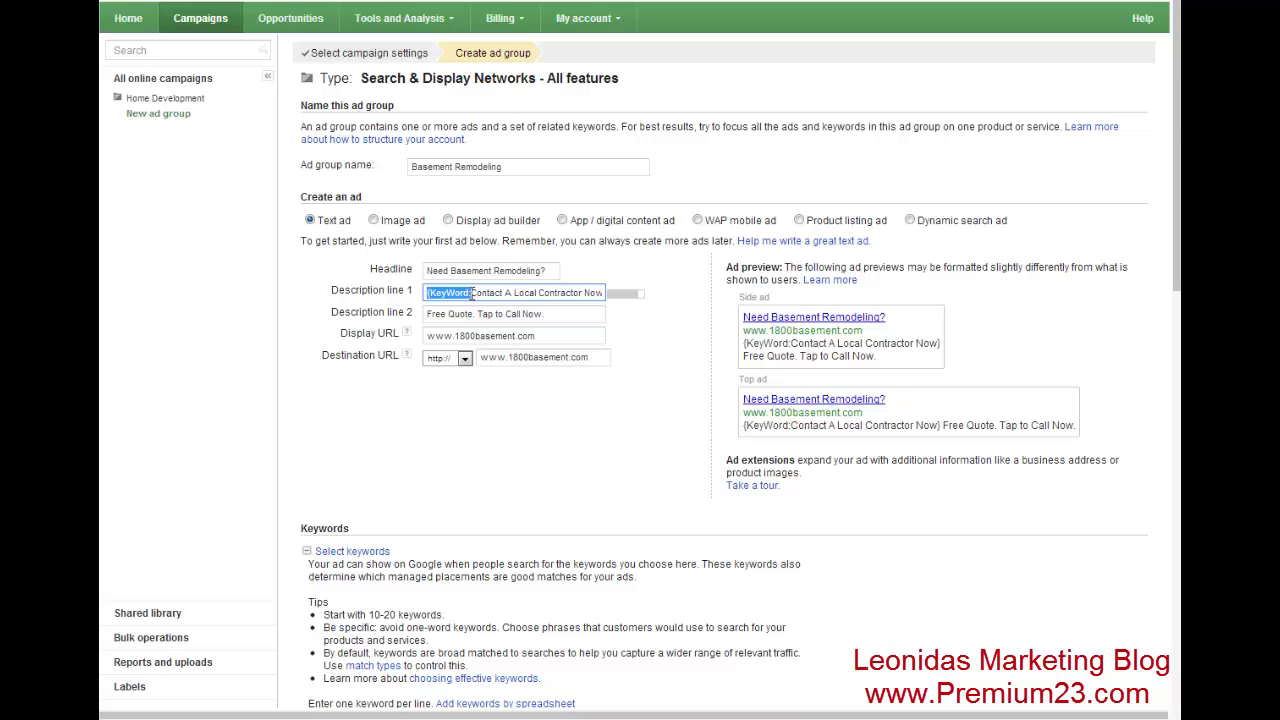
click(514, 290)
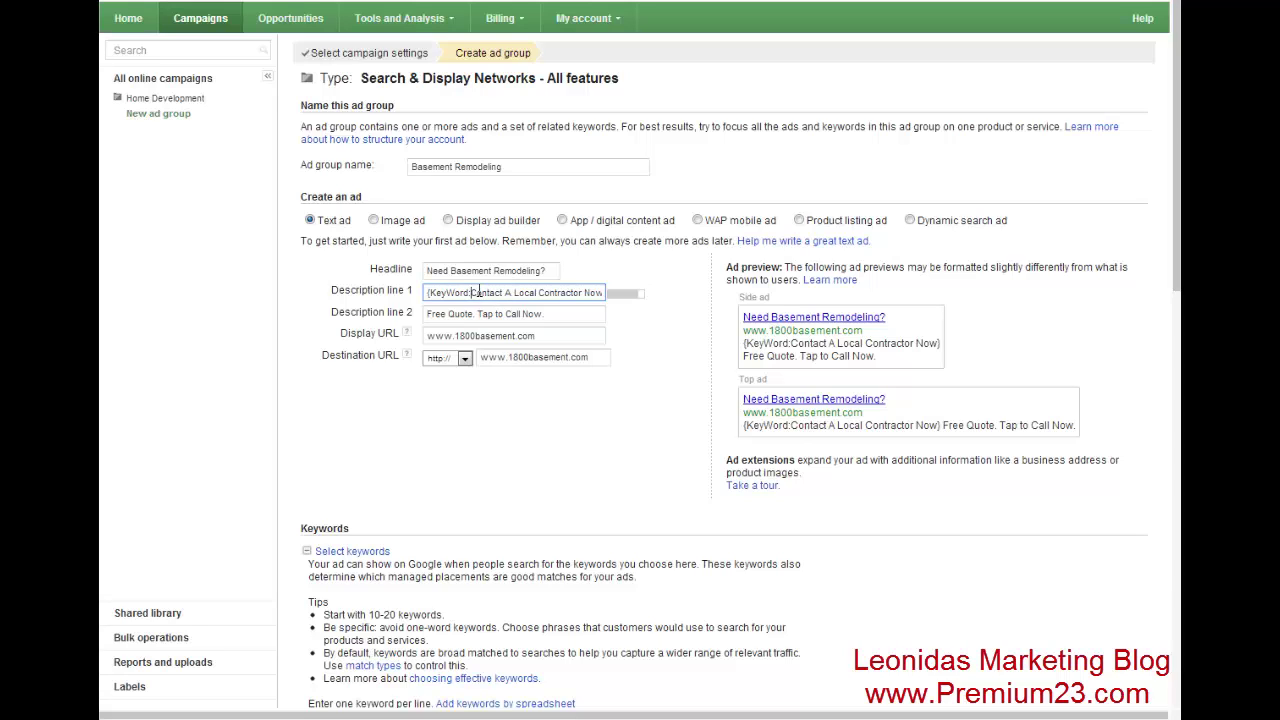
drag(428, 292, 744, 293)
click(480, 292)
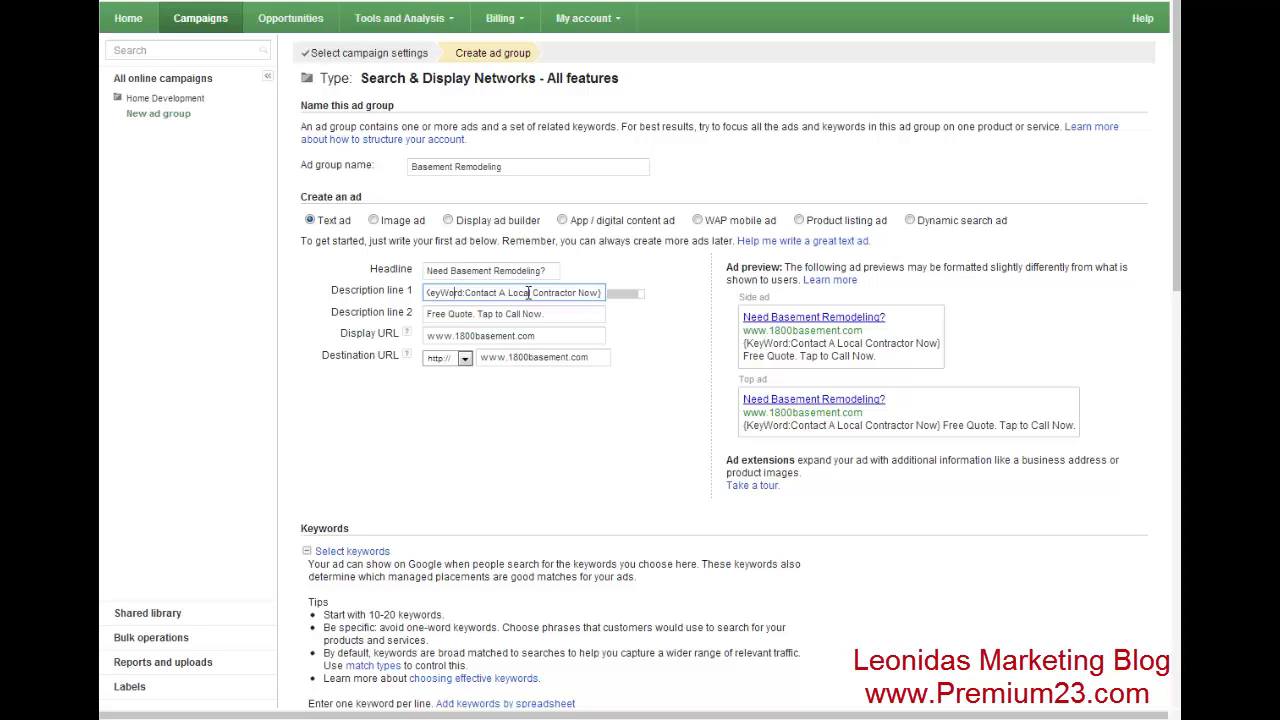
- Highlight the default text 'Contact A Local Contractor Now' within description line 1 to review it
key(Home)
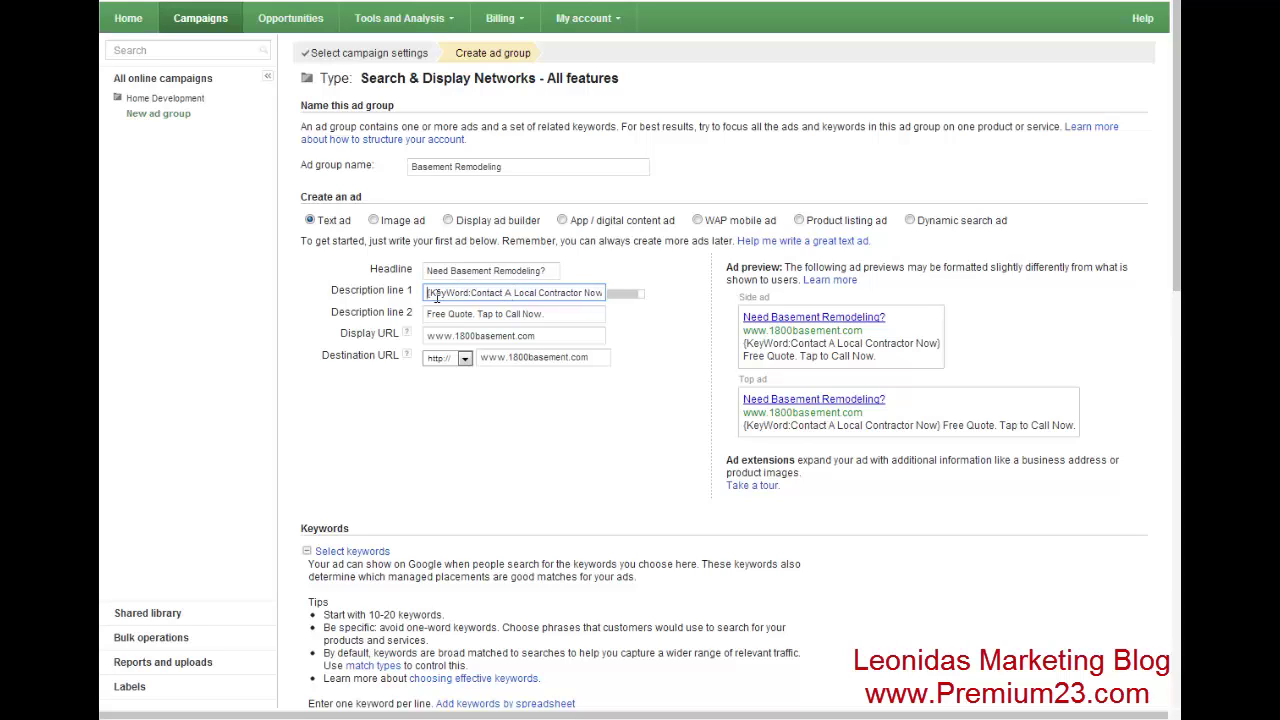
drag(428, 293, 787, 294)
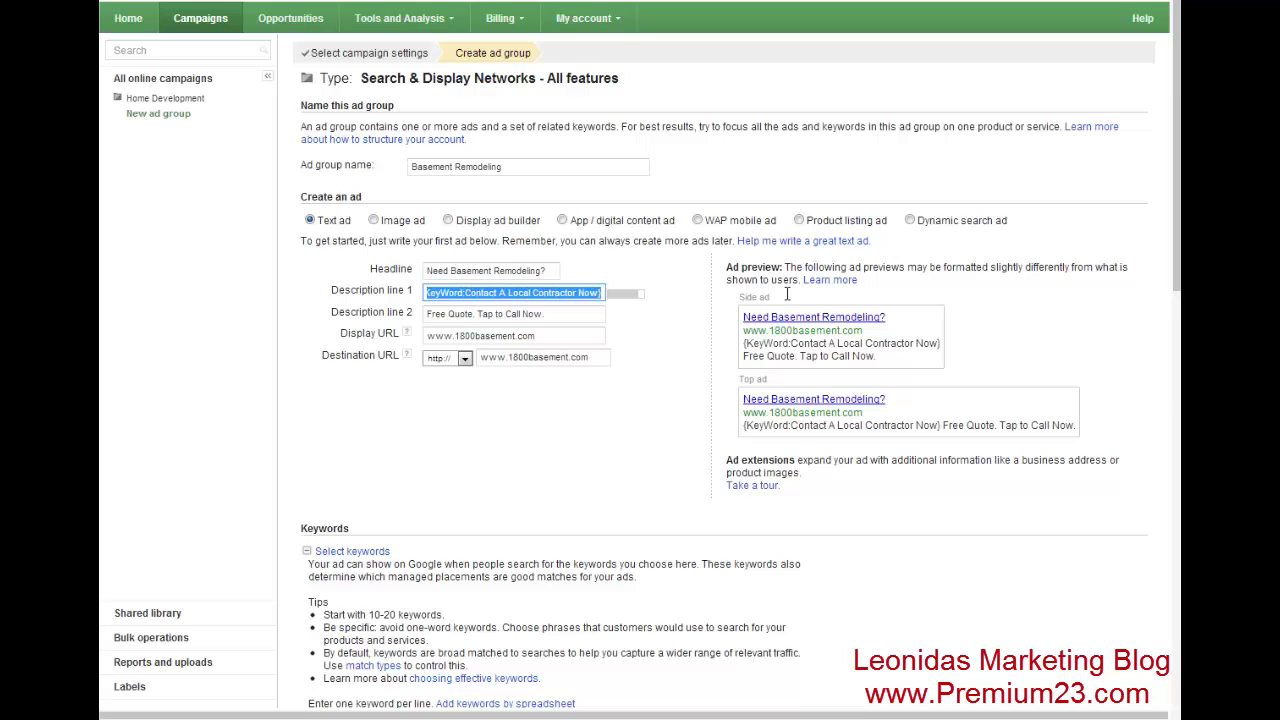
click(424, 294)
click(510, 293)
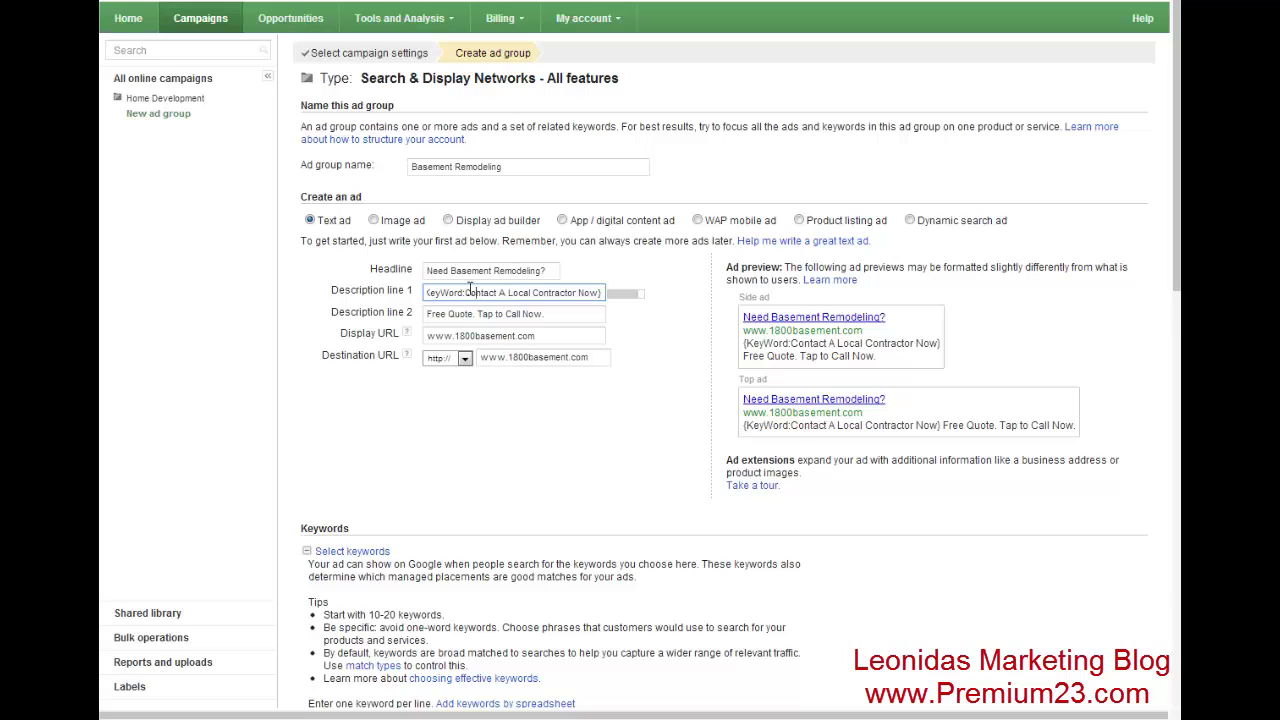
drag(473, 292, 465, 292)
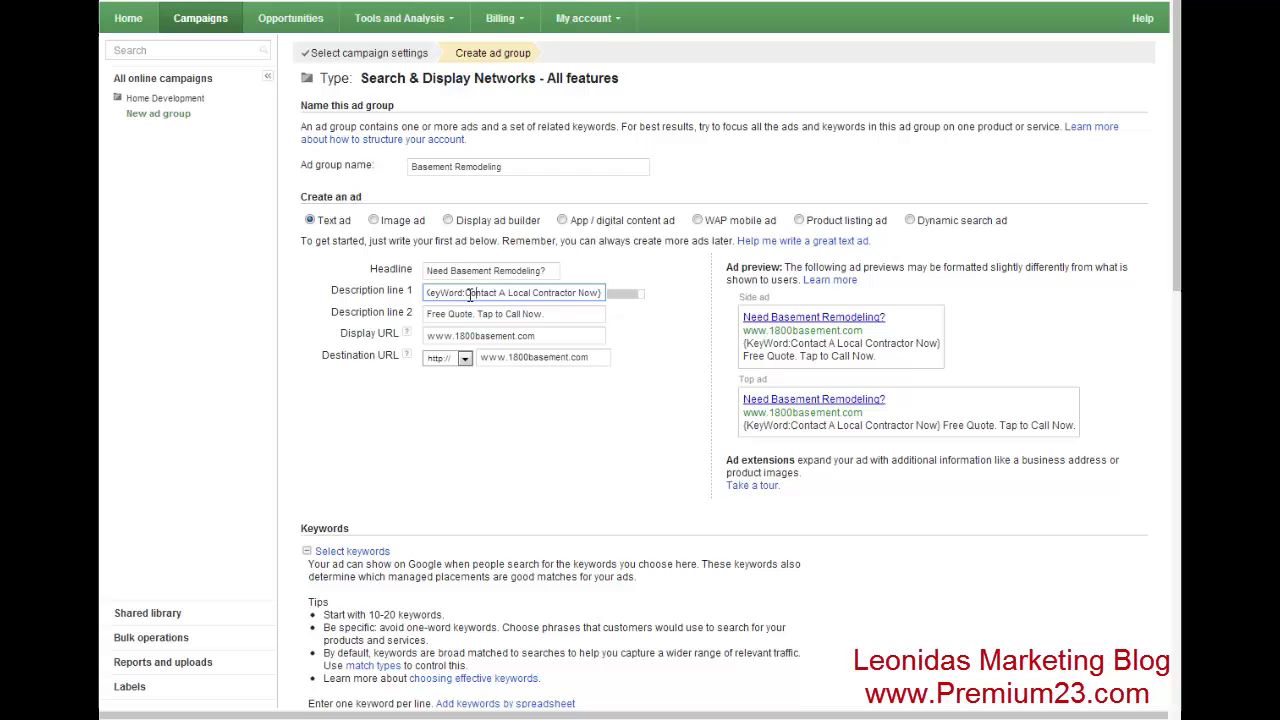
drag(465, 292, 621, 292)
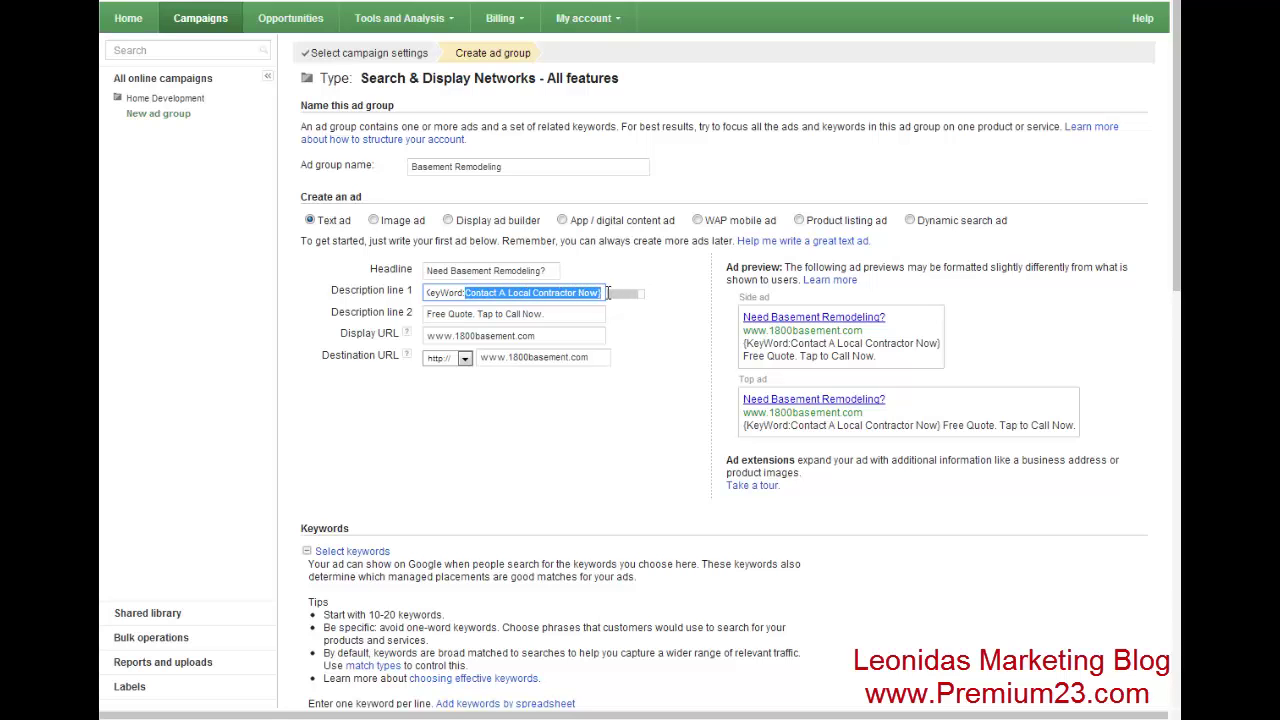
click(657, 314)
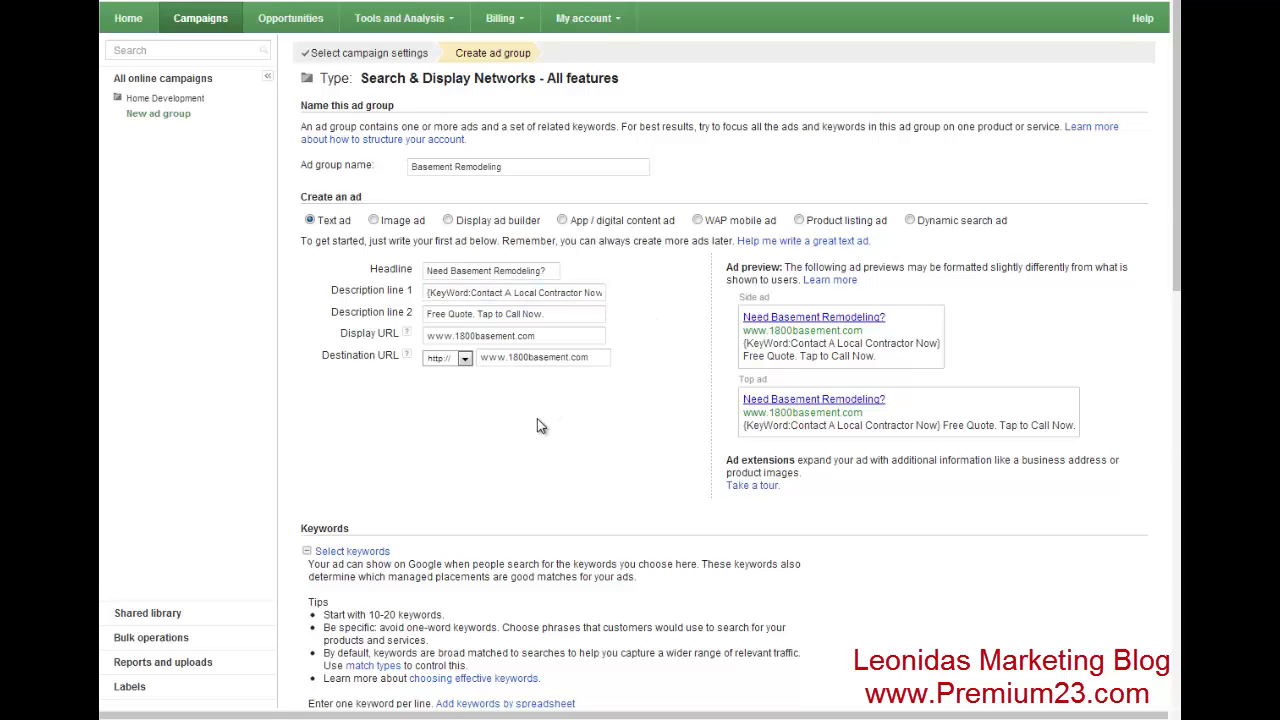
- Enter the keywords "basement remodeling" and +basement +remodeling on separate lines, with blank lines between
scroll(537, 418, down, 3)
click(508, 436)
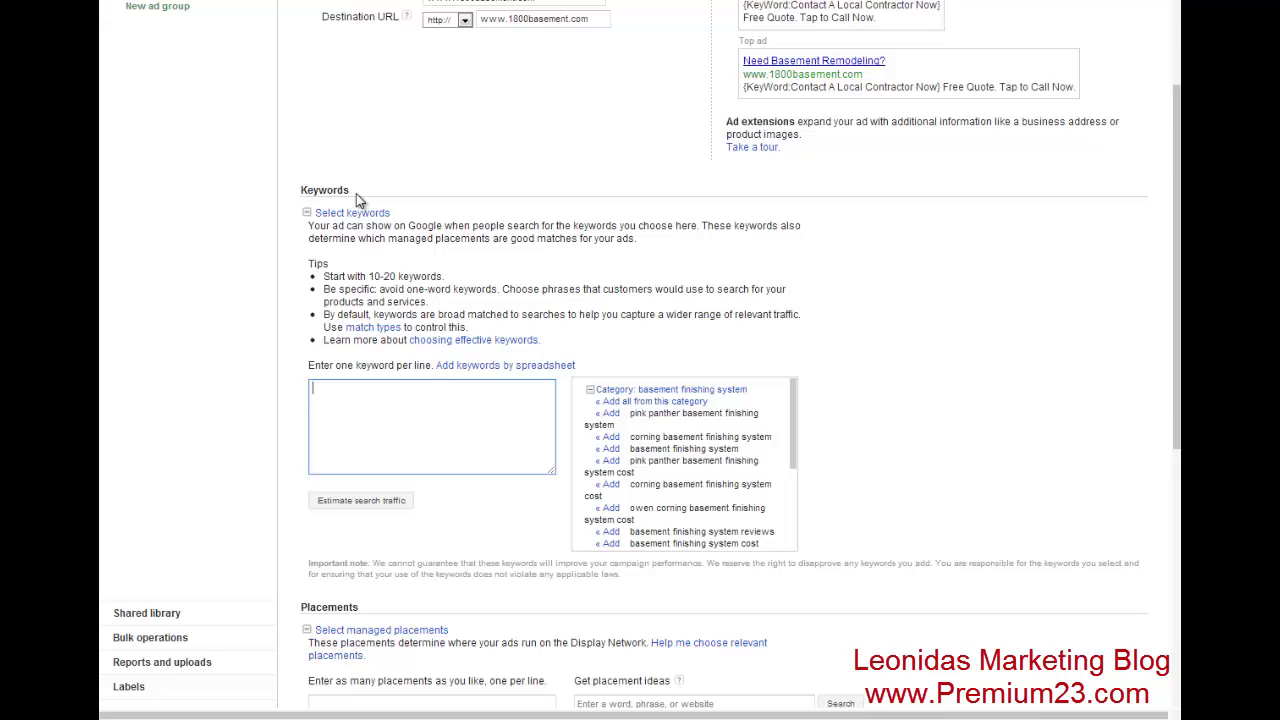
text("base)
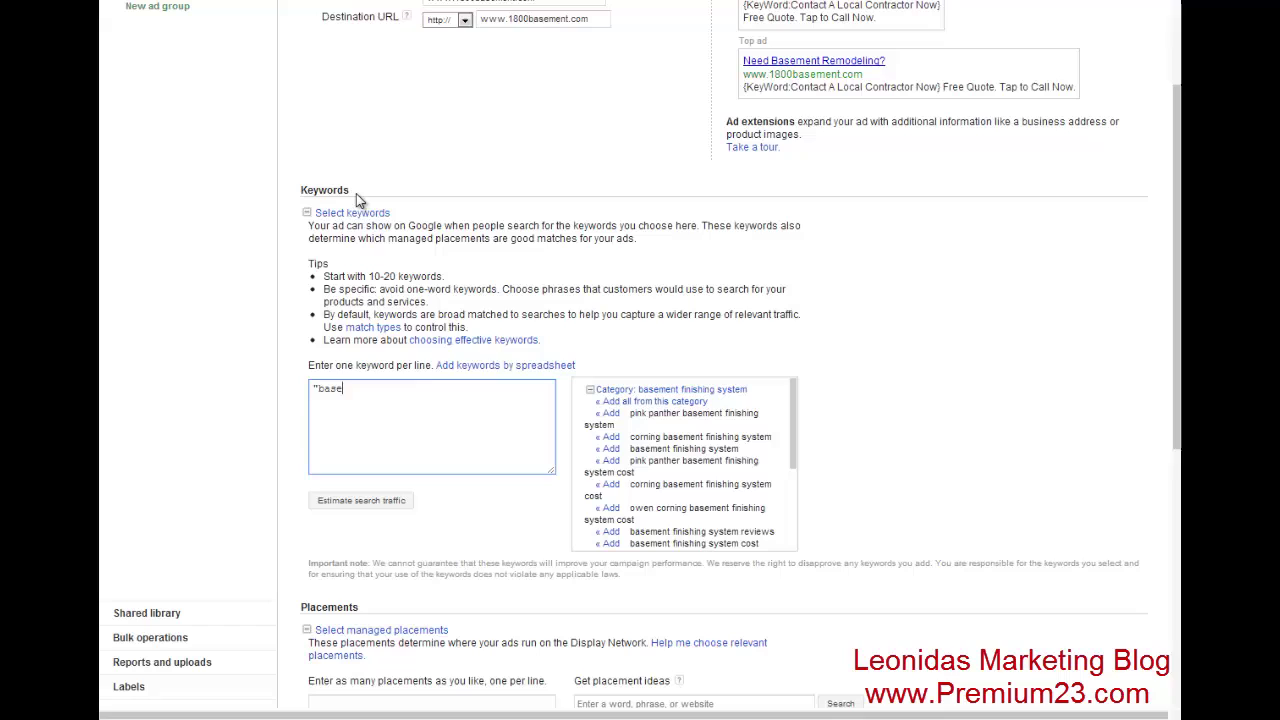
text(ment remode)
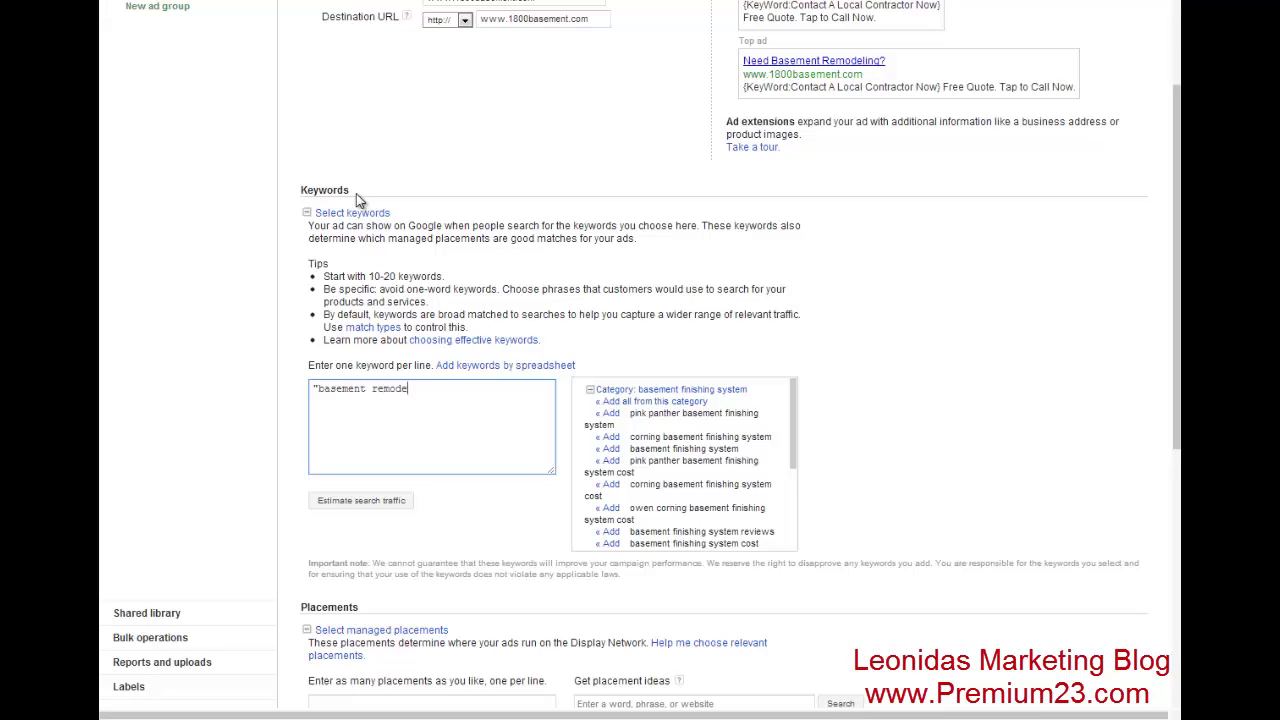
text(ling)
text(basement)
text( +remodeling)
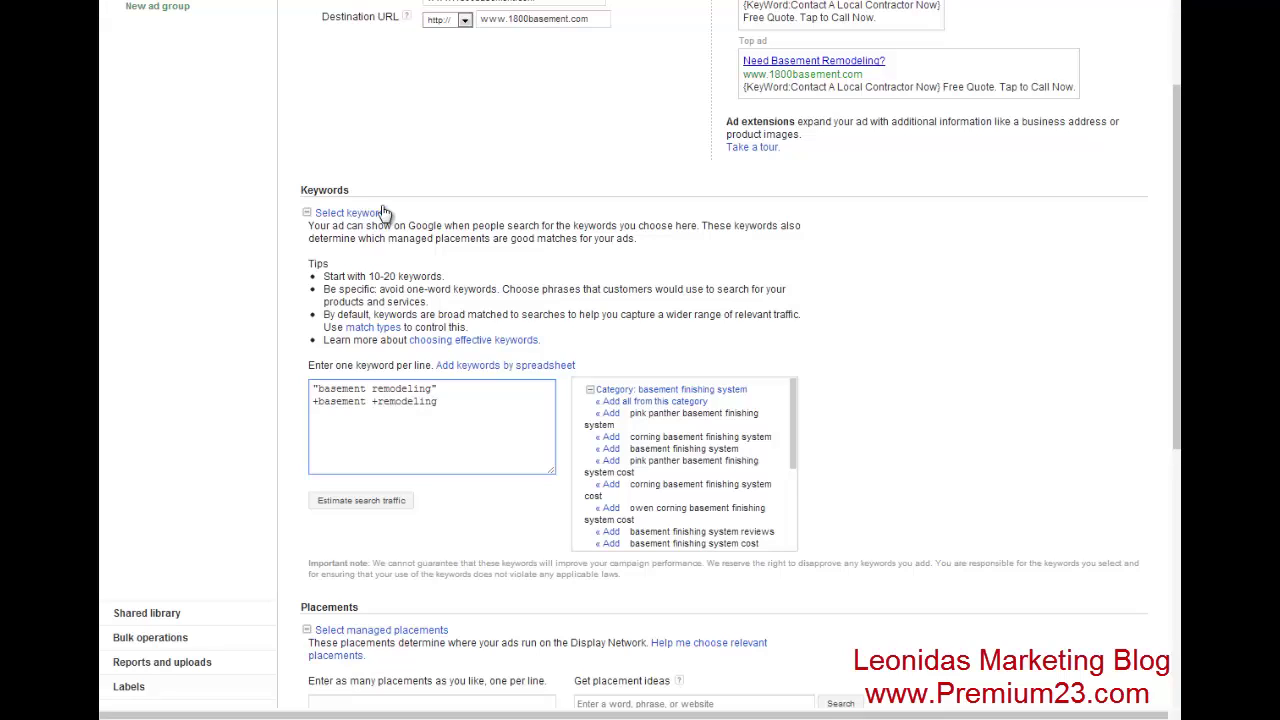
click(440, 388)
key(Return)
key(Return)
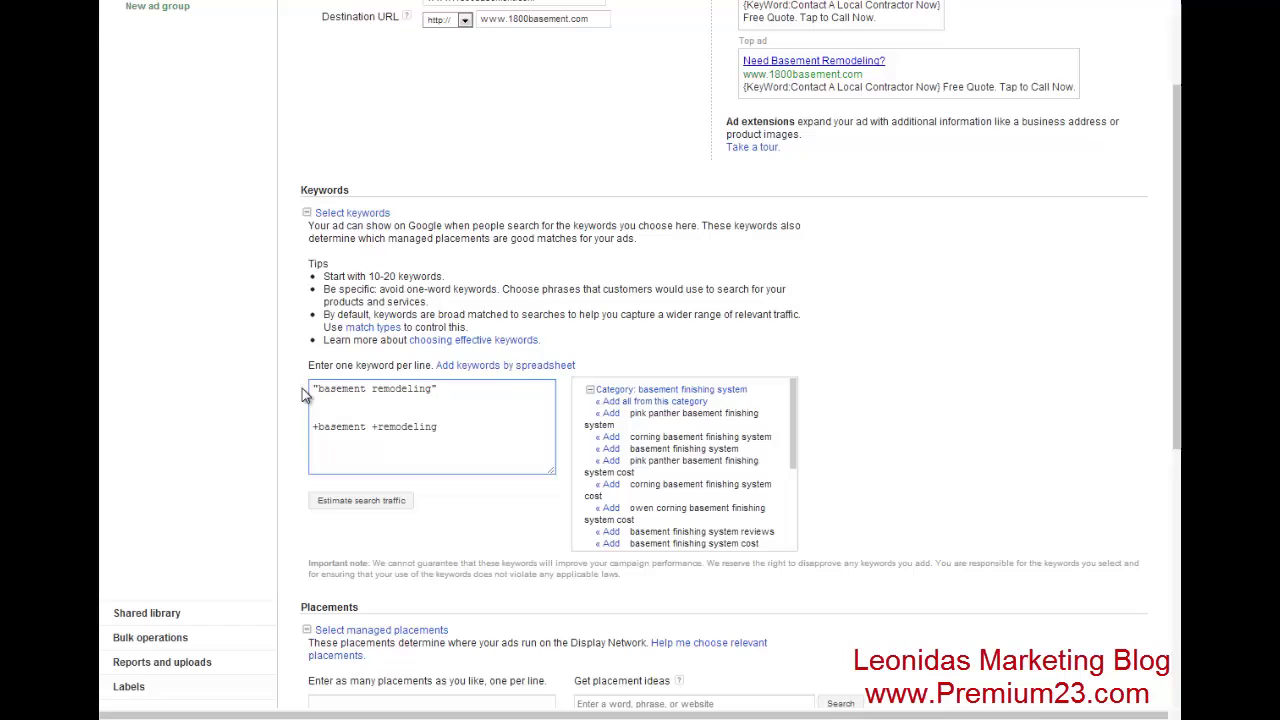
drag(314, 389, 443, 386)
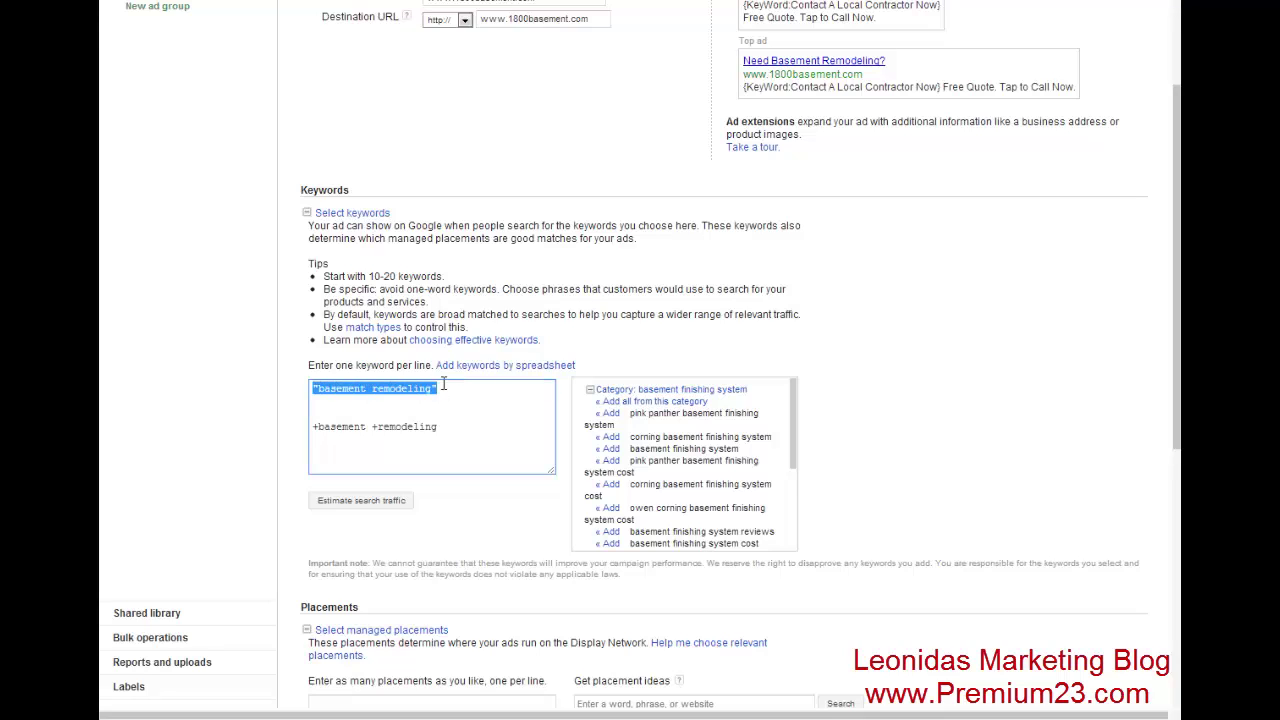
click(324, 390)
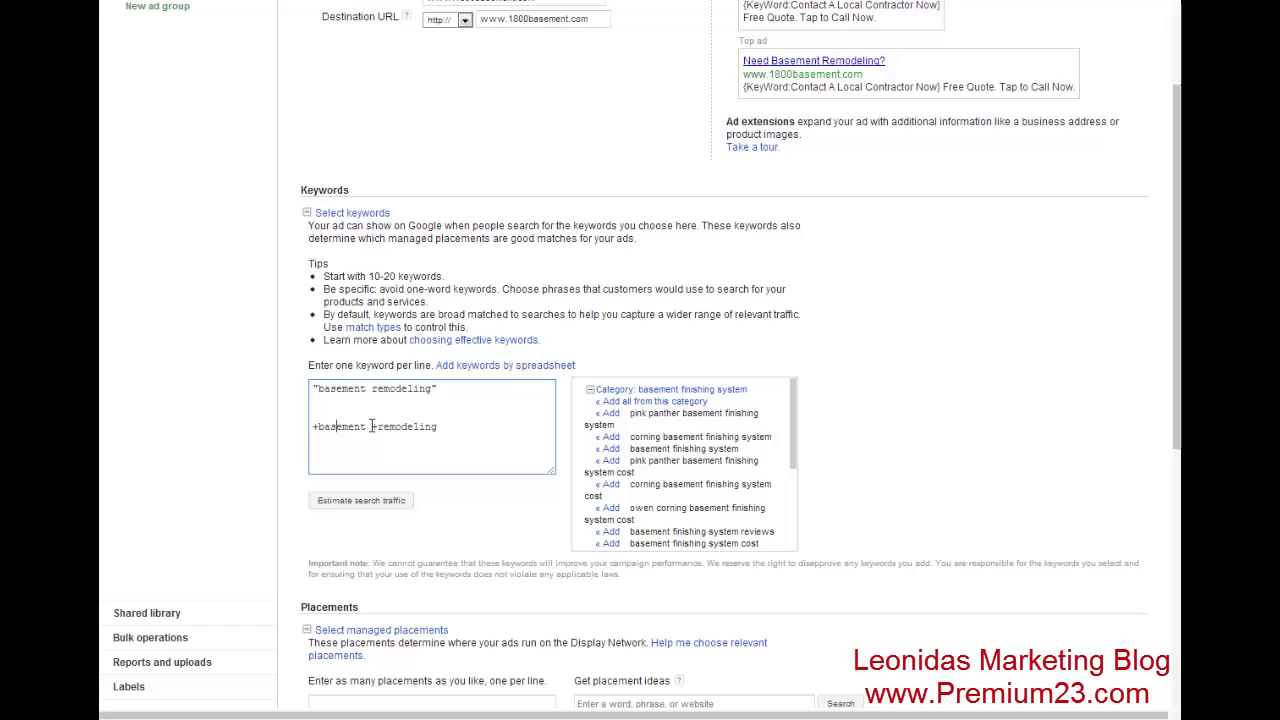
- Add a plus before remodeling and type the line 'I need basement remodeling' below
click(371, 426)
text(+)
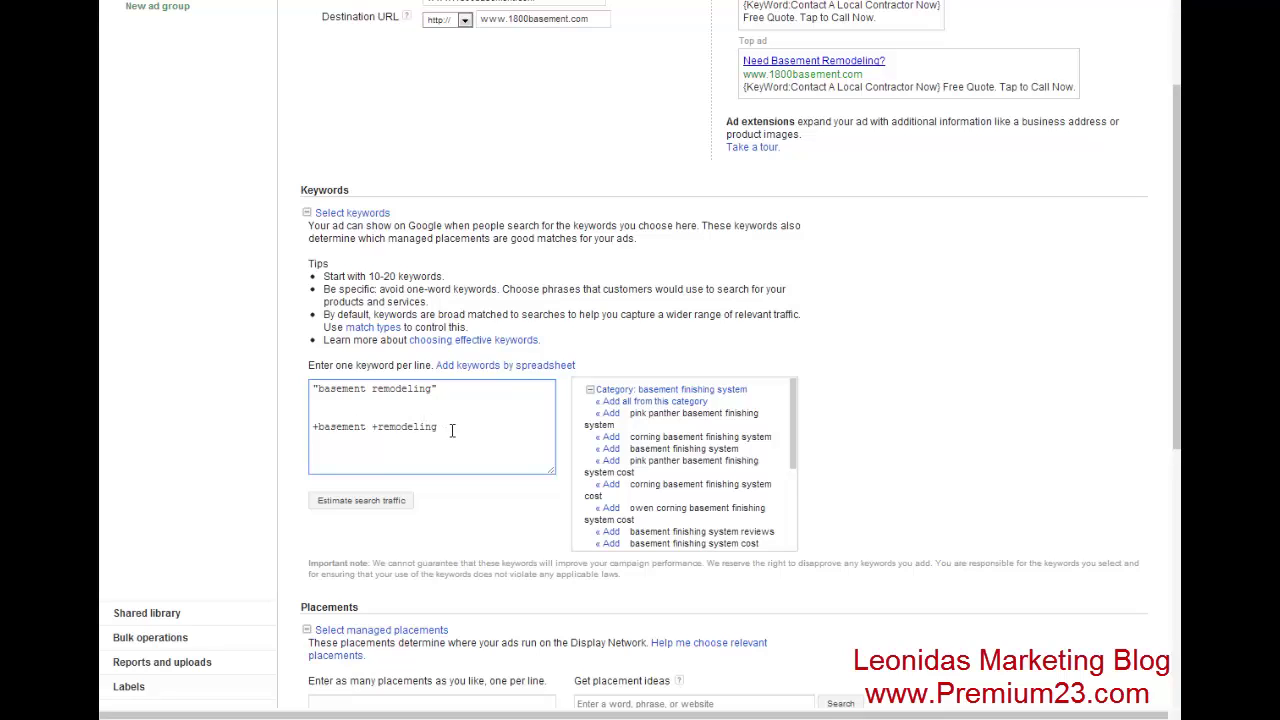
key(Return)
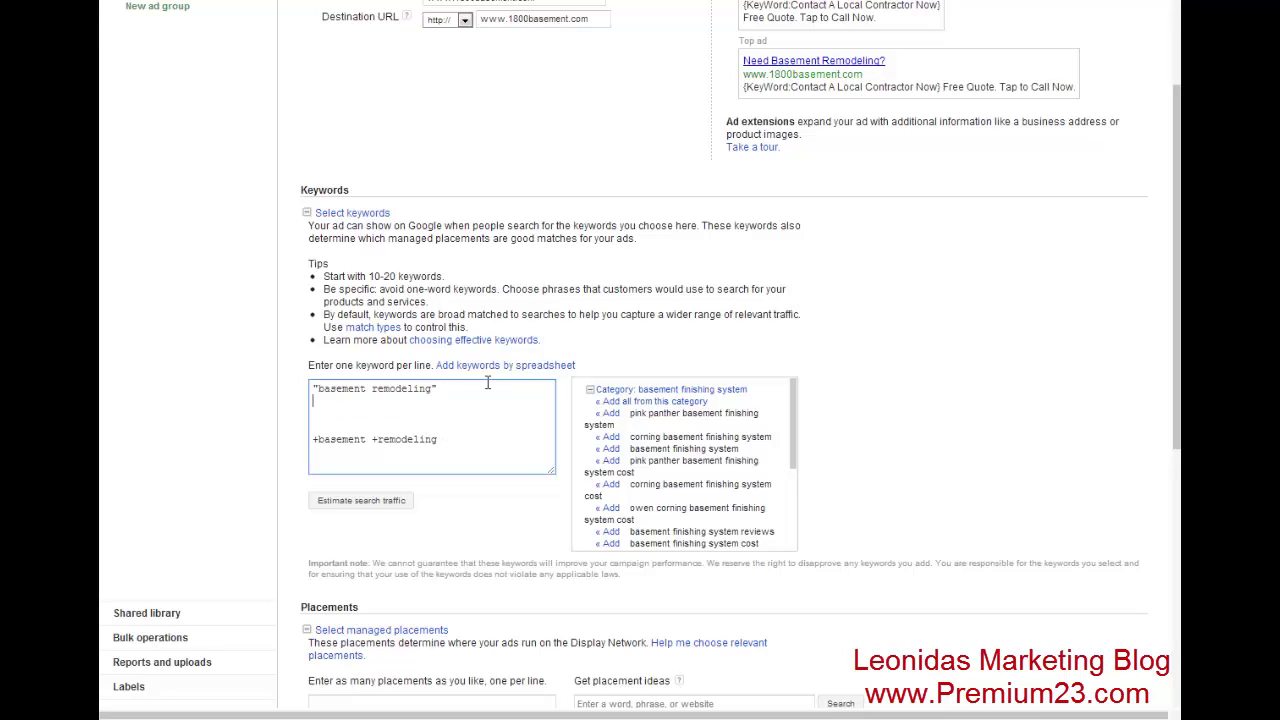
key(Return)
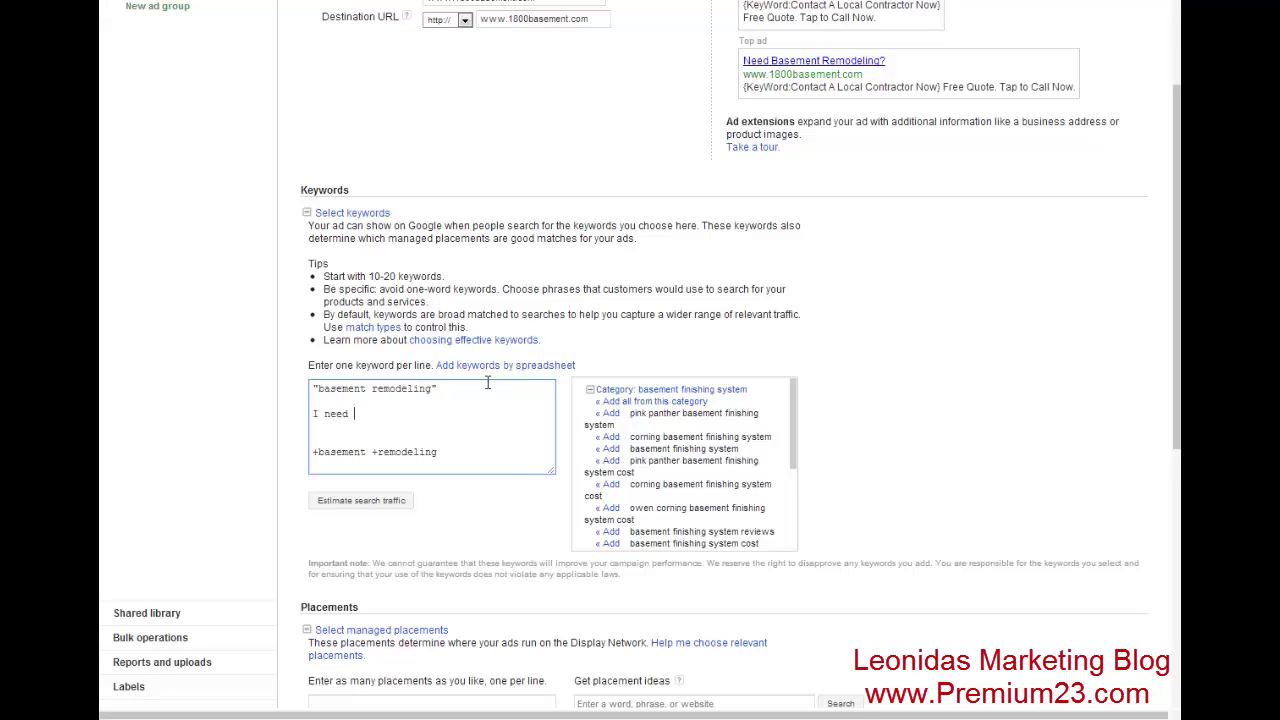
text(I need basement remodeling)
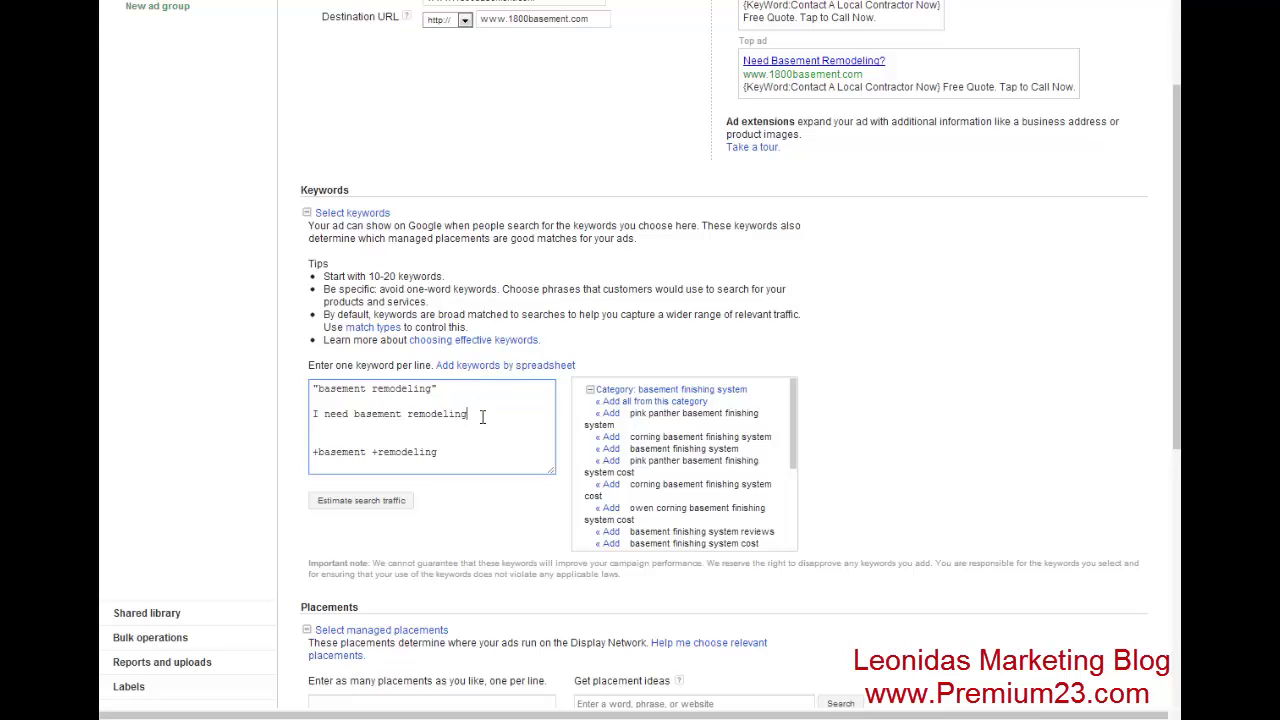
drag(482, 417, 286, 419)
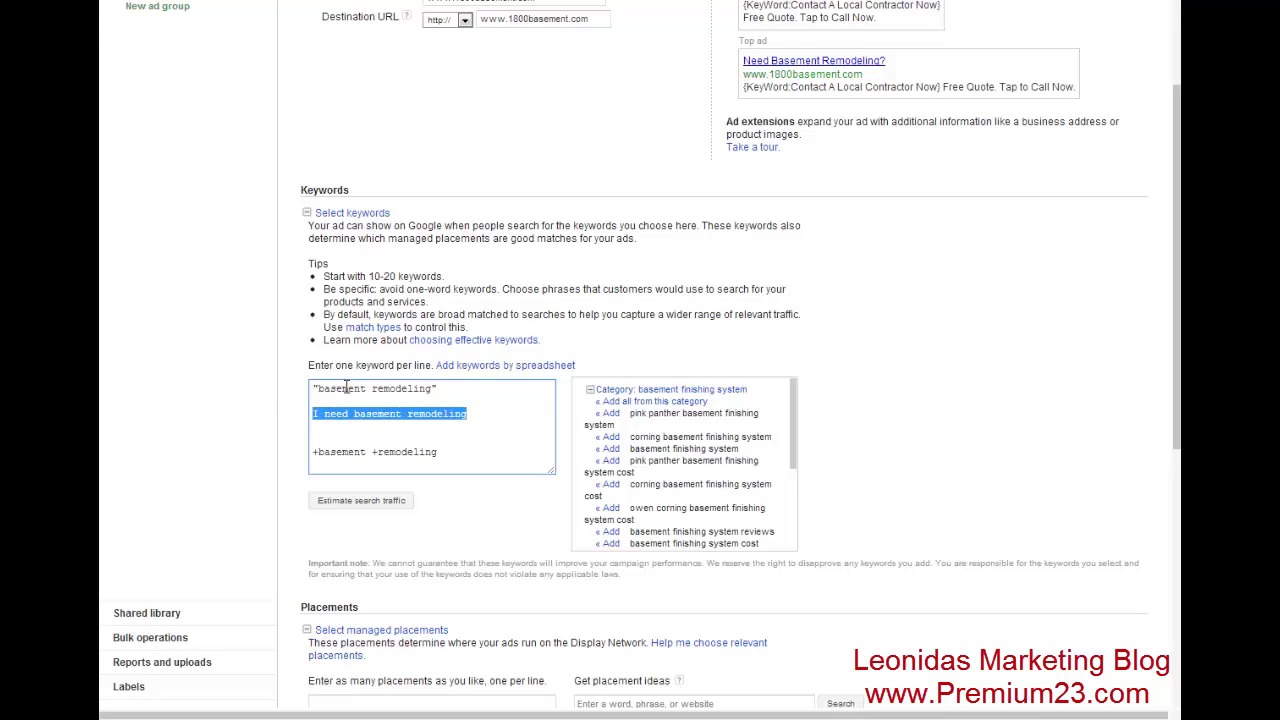
- Add the example query 'i have a basement. I need remodeling' beneath +basement +remodeling
click(445, 452)
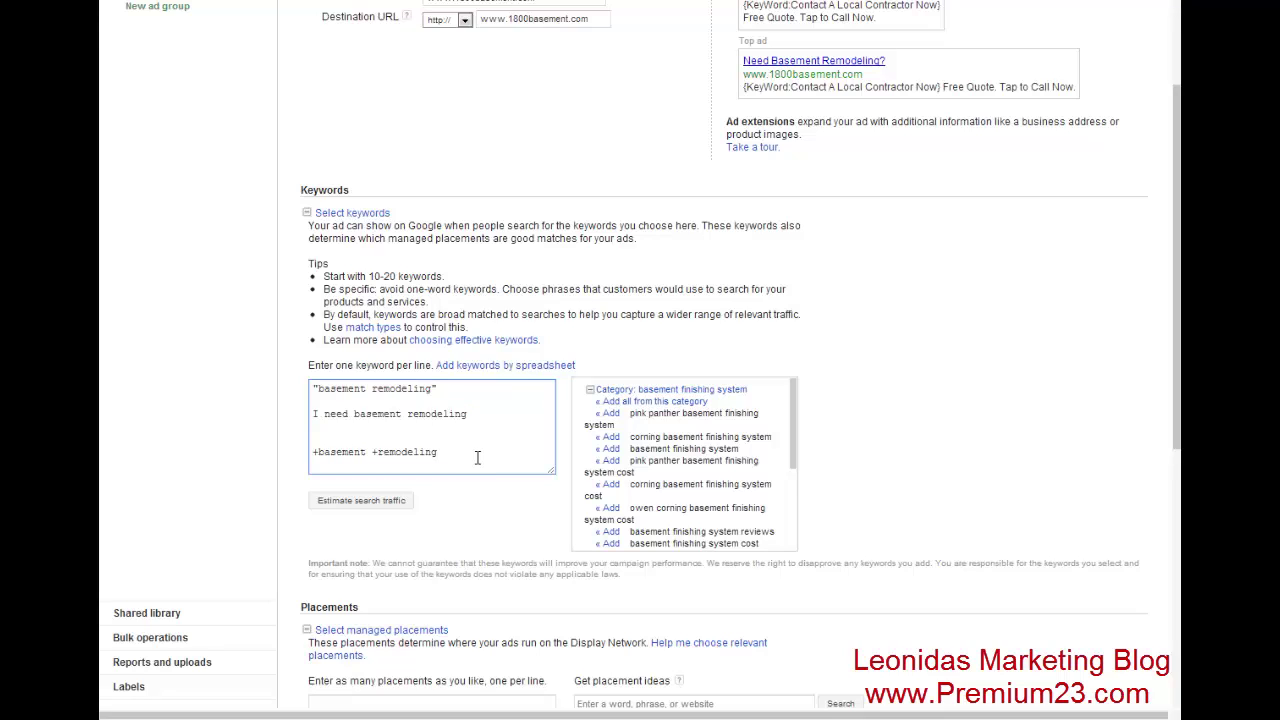
text(i have a b)
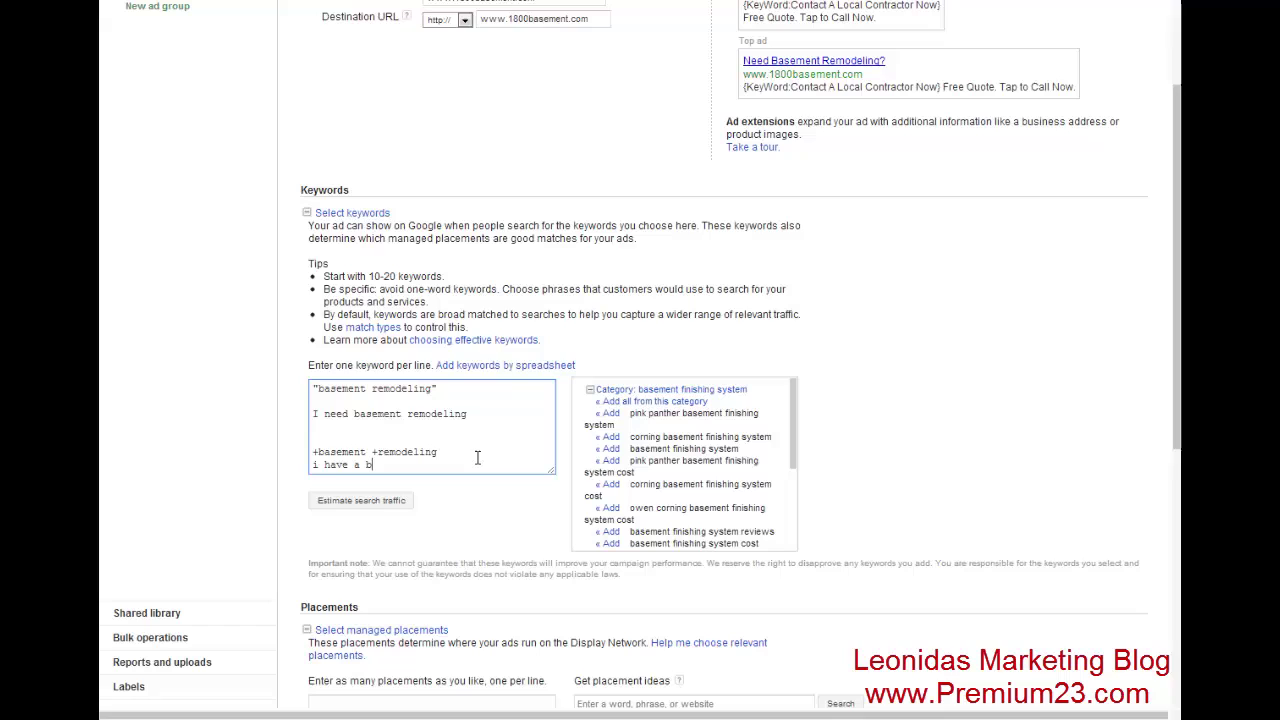
text(asement. I need removel)
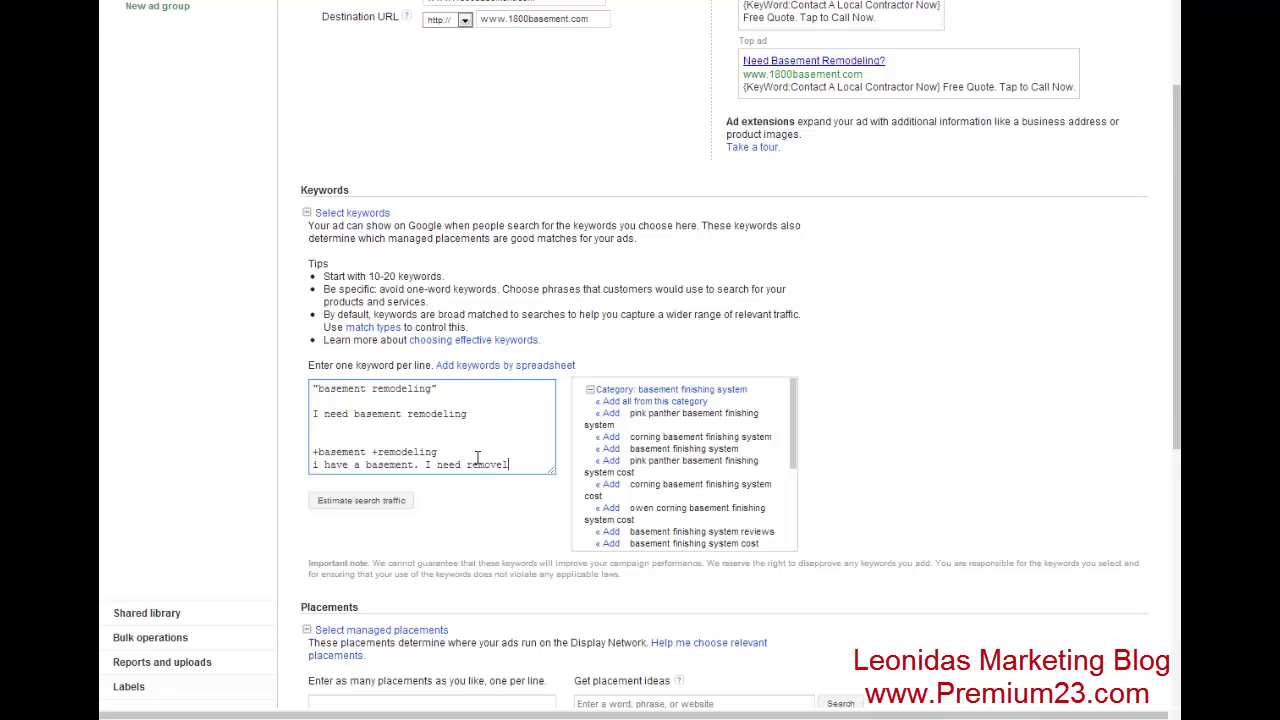
key(BackSpace)
key(BackSpace)
key(BackSpace)
text(deling)
drag(311, 452, 459, 452)
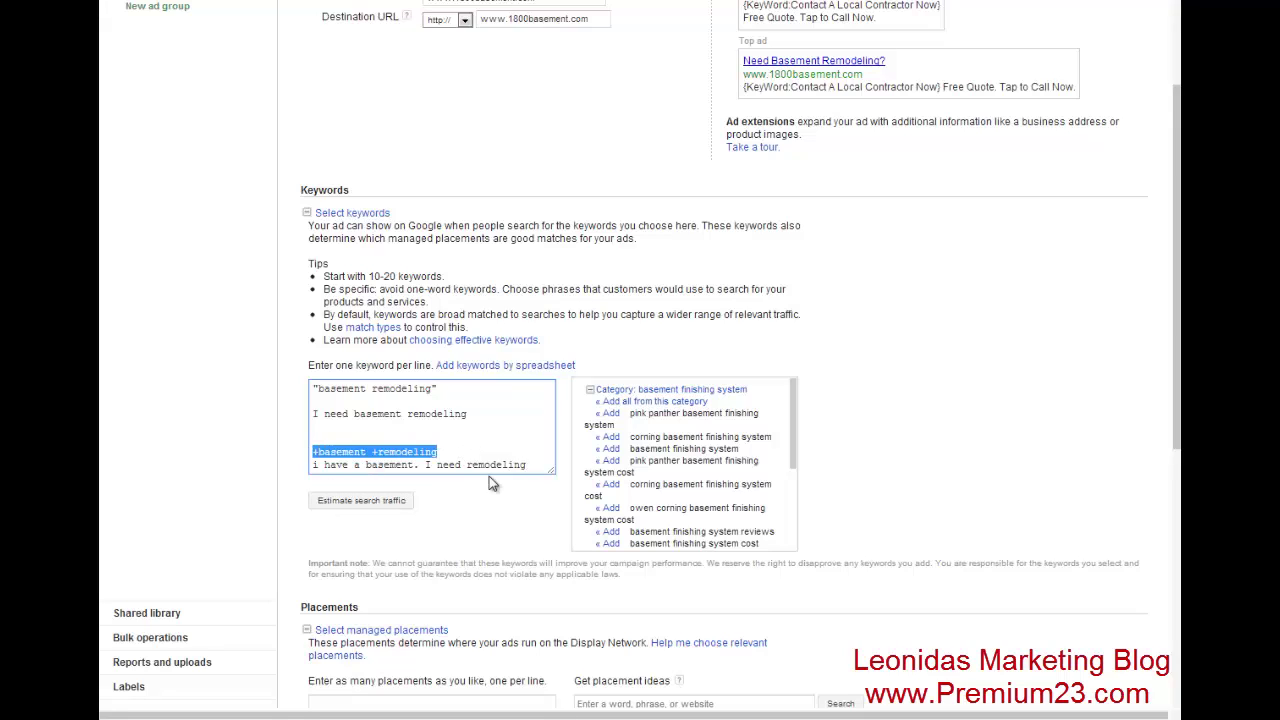
click(451, 437)
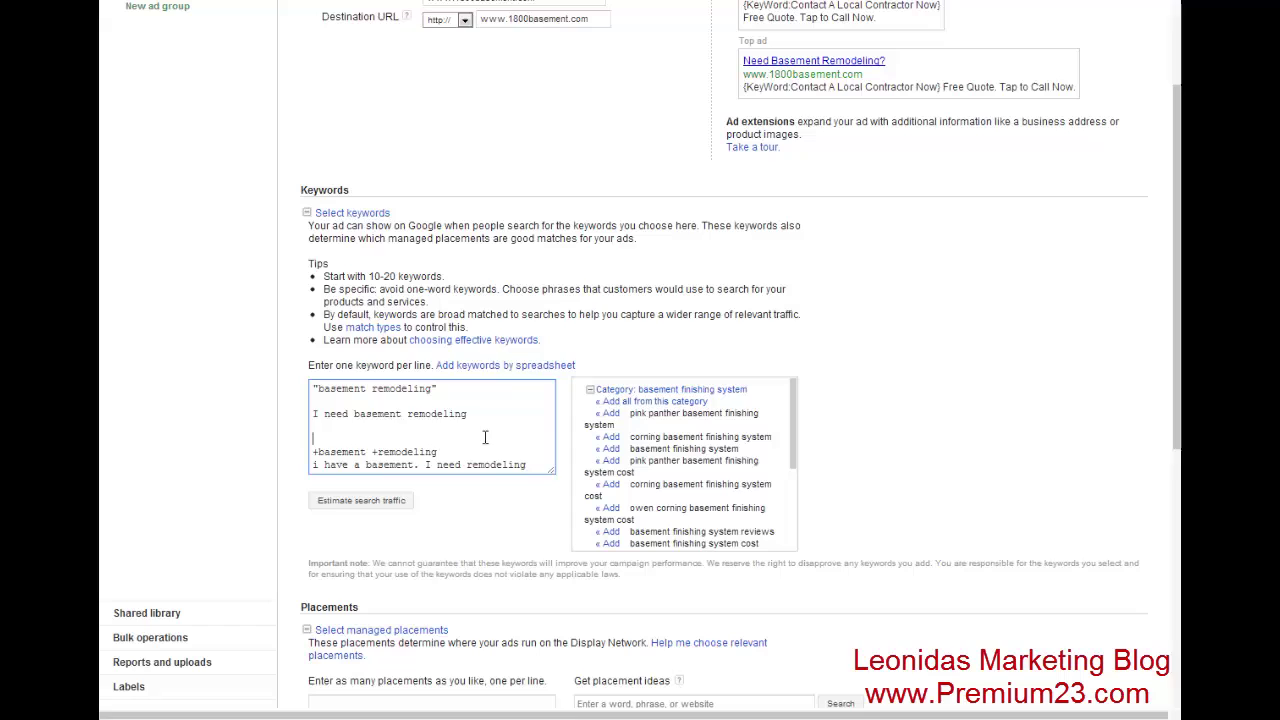
- Delete the blank lines and the 'I need basement remodeling' line so the keywords sit consecutively
drag(415, 434, 274, 422)
key(BackSpace)
drag(354, 434, 286, 408)
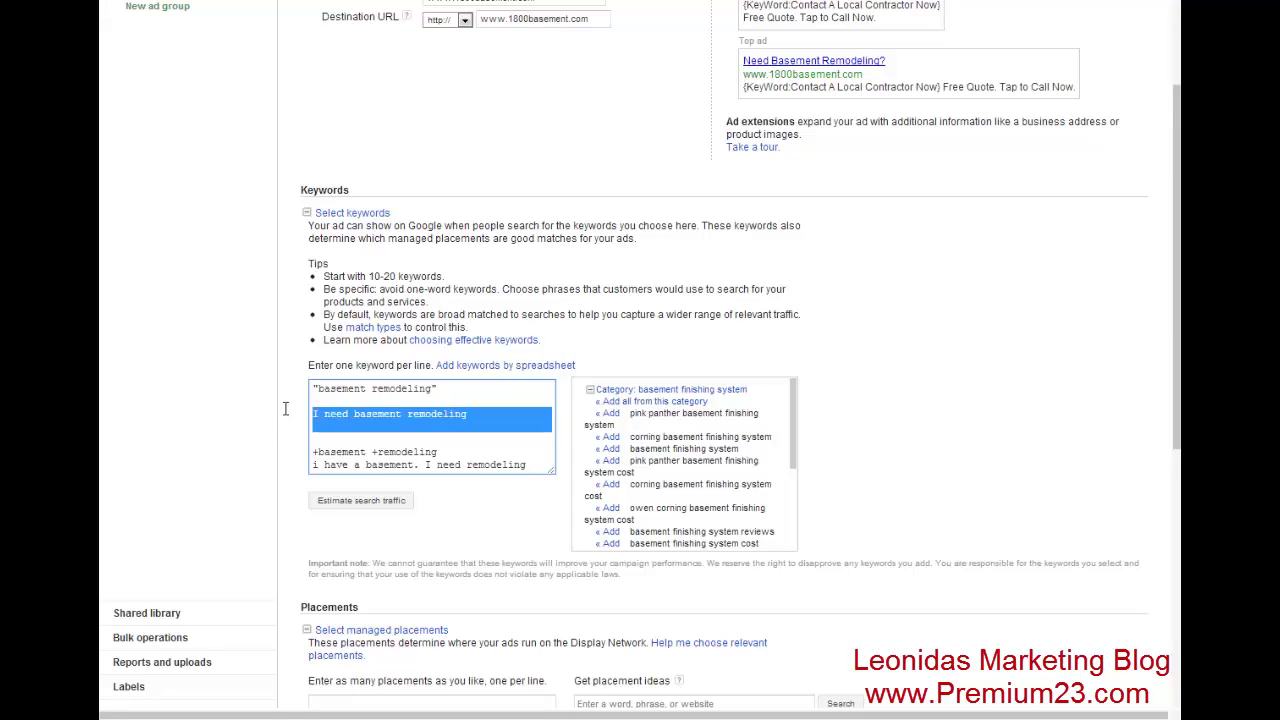
key(Delete)
key(Delete)
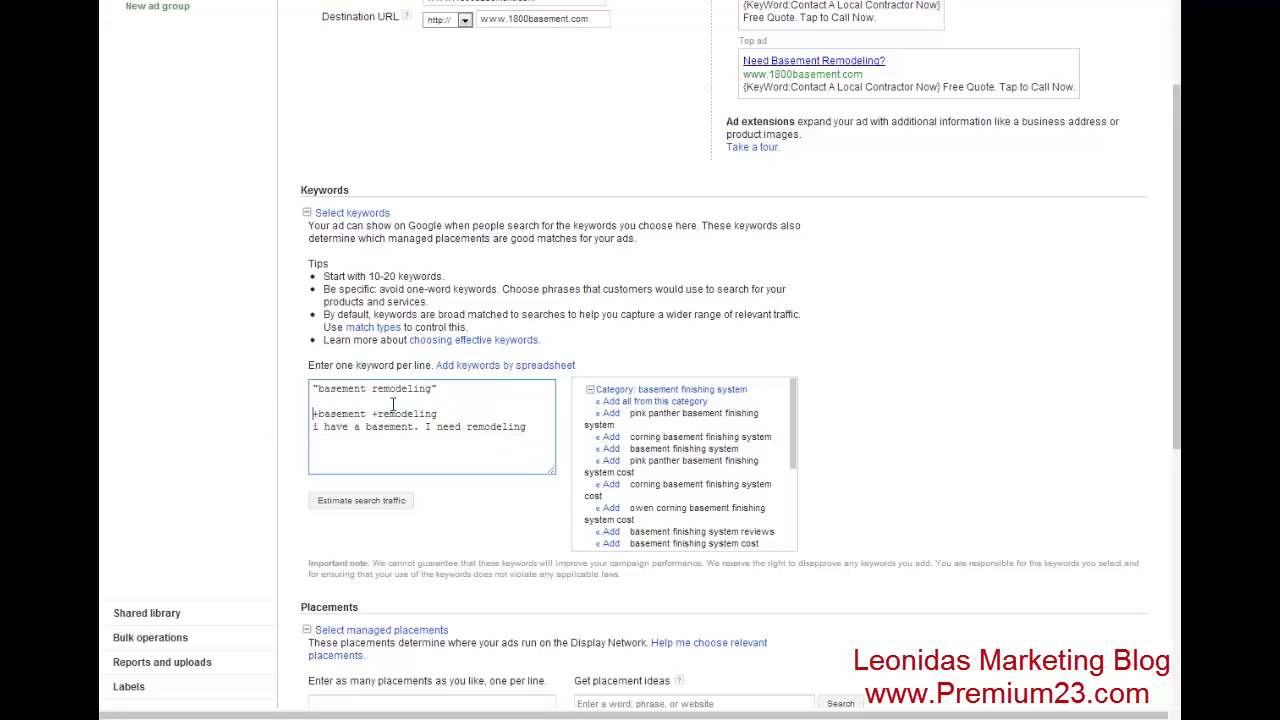
key(BackSpace)
drag(492, 401, 193, 409)
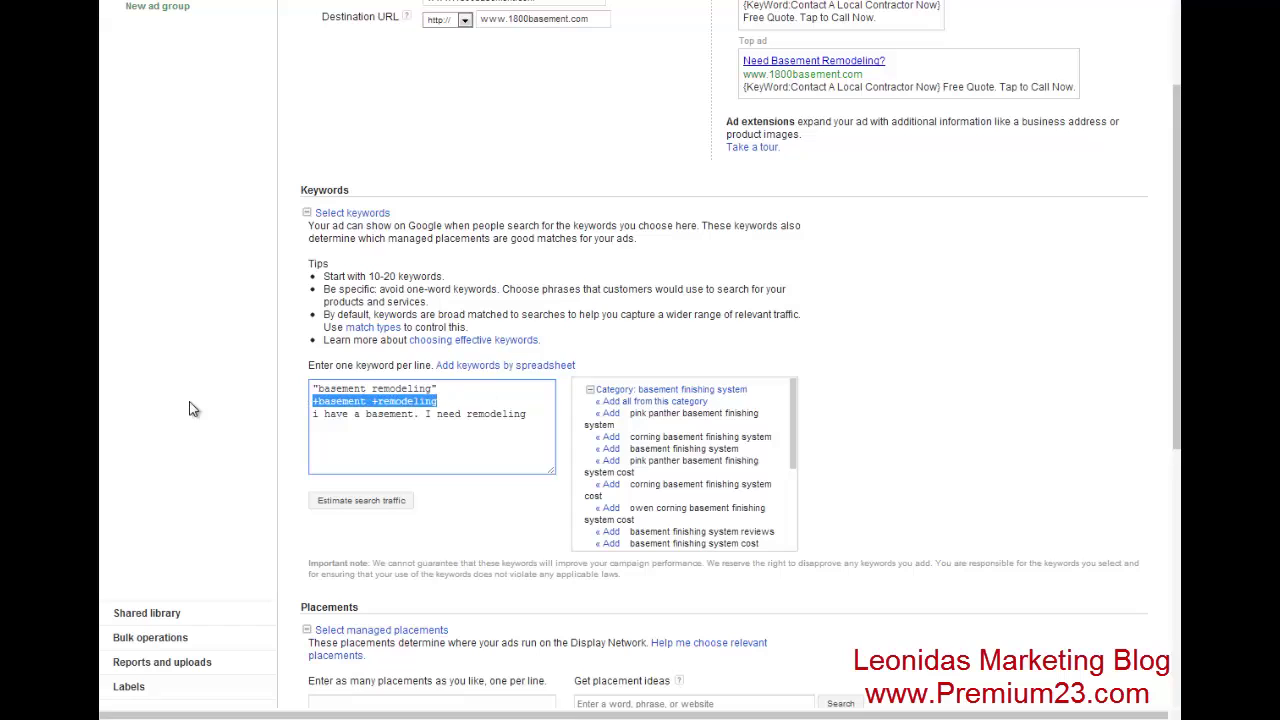
click(546, 416)
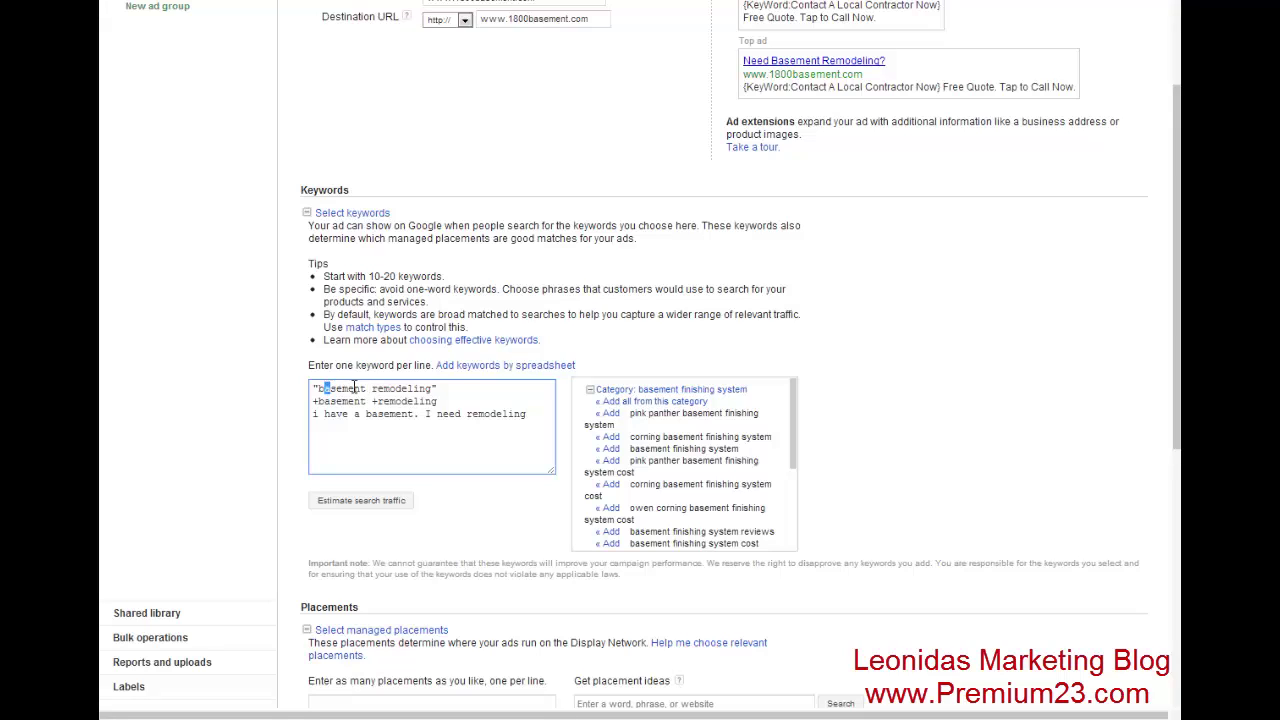
drag(314, 388, 438, 388)
click(508, 396)
drag(544, 418, 542, 404)
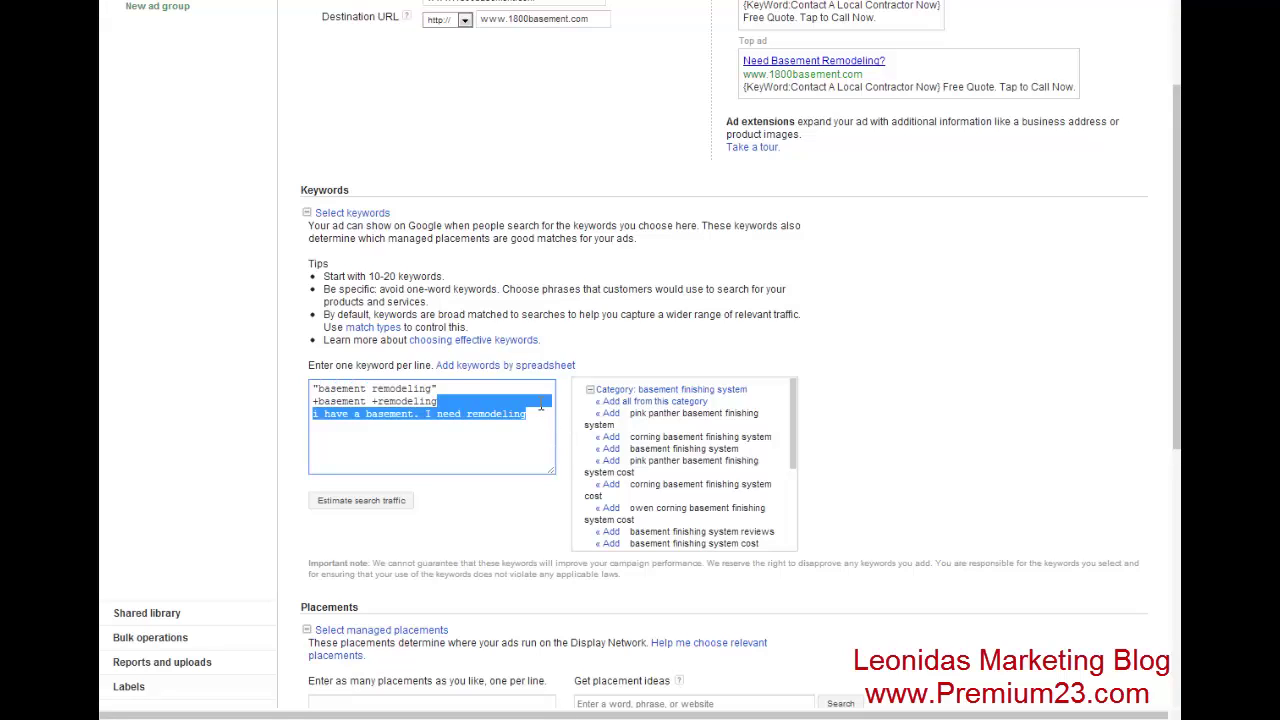
- Delete the example query line, keeping only the two basement remodeling keywords
key(BackSpace)
scroll(200, 400, down, 3)
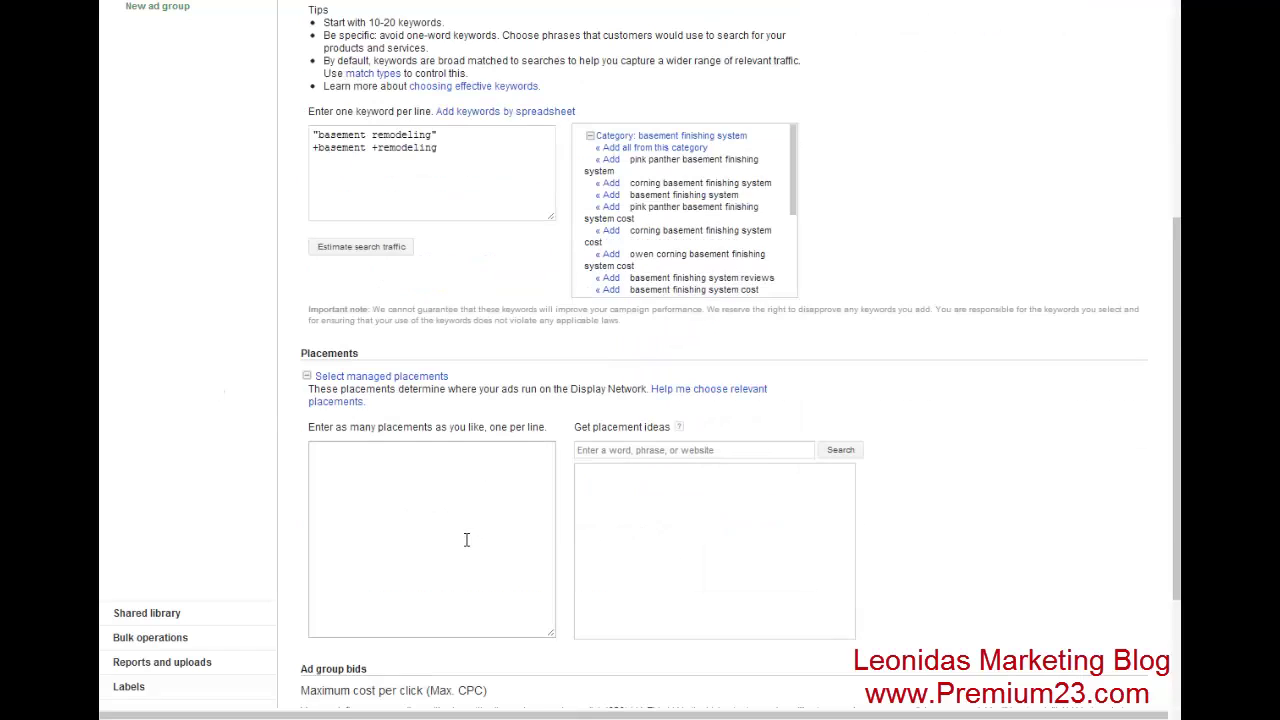
scroll(212, 343, down, 3)
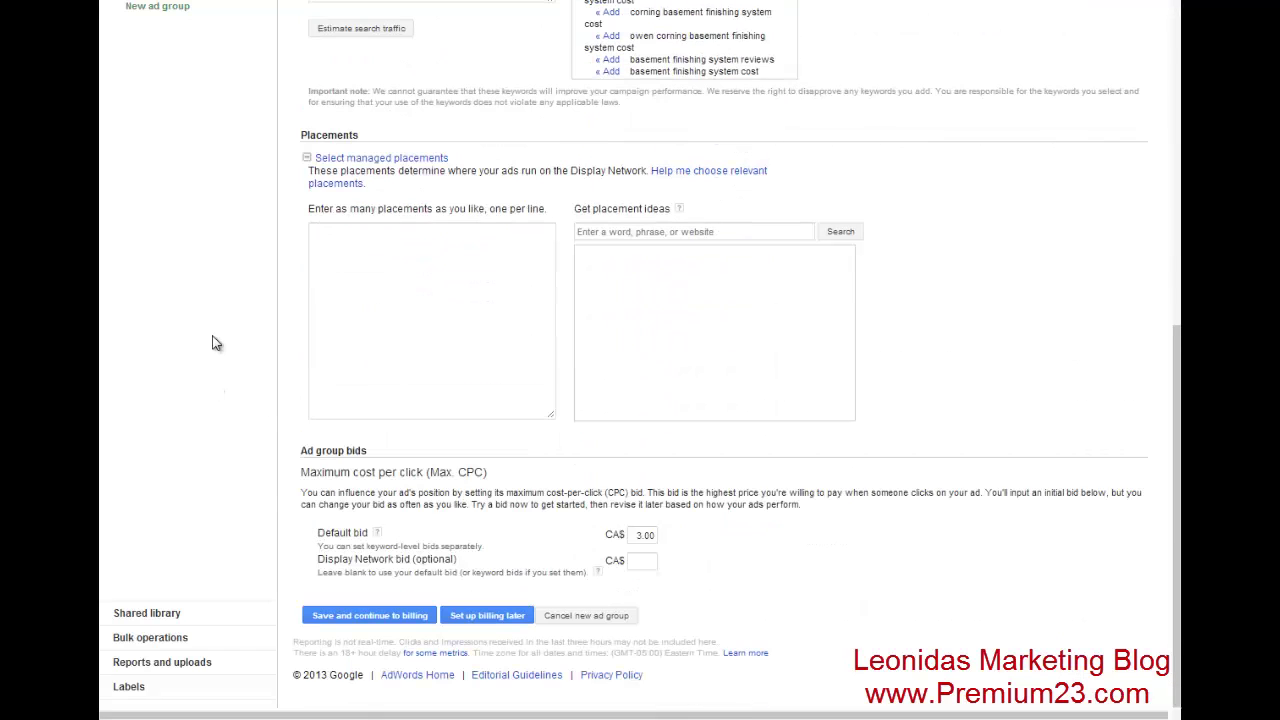
- Leave Placements empty and save the ad group, setting up billing later
click(478, 266)
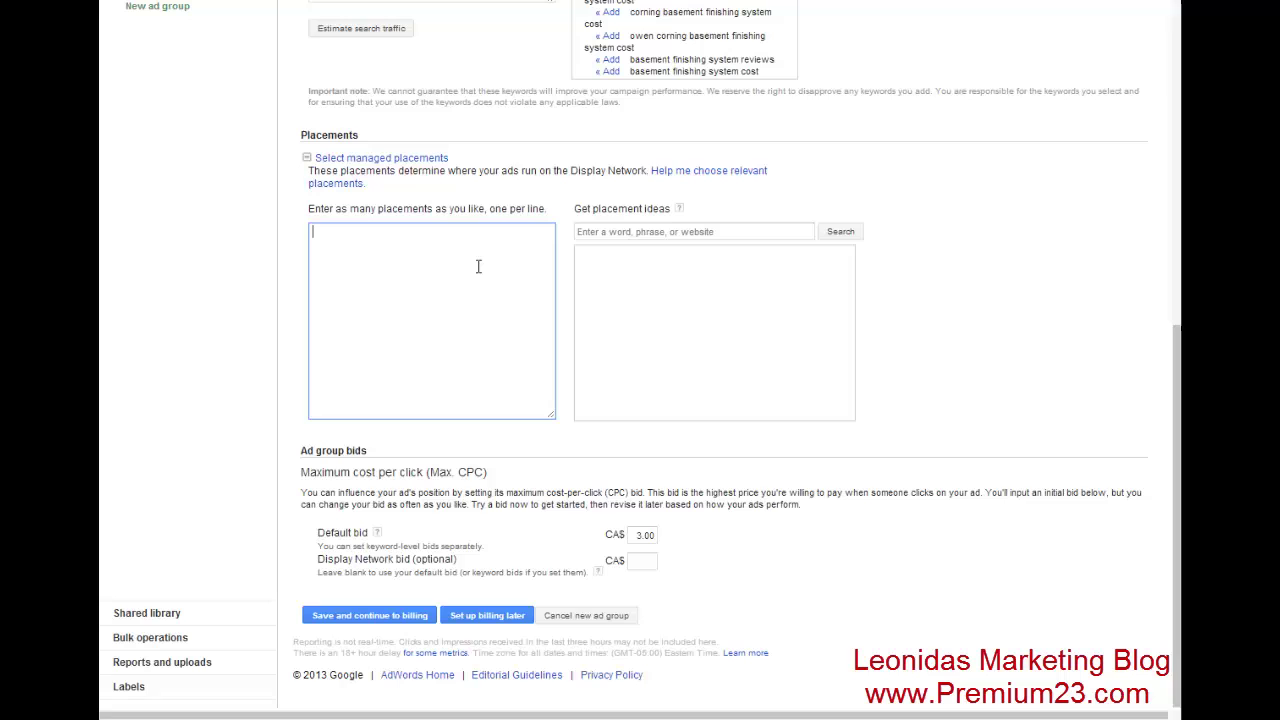
scroll(478, 266, up, 3)
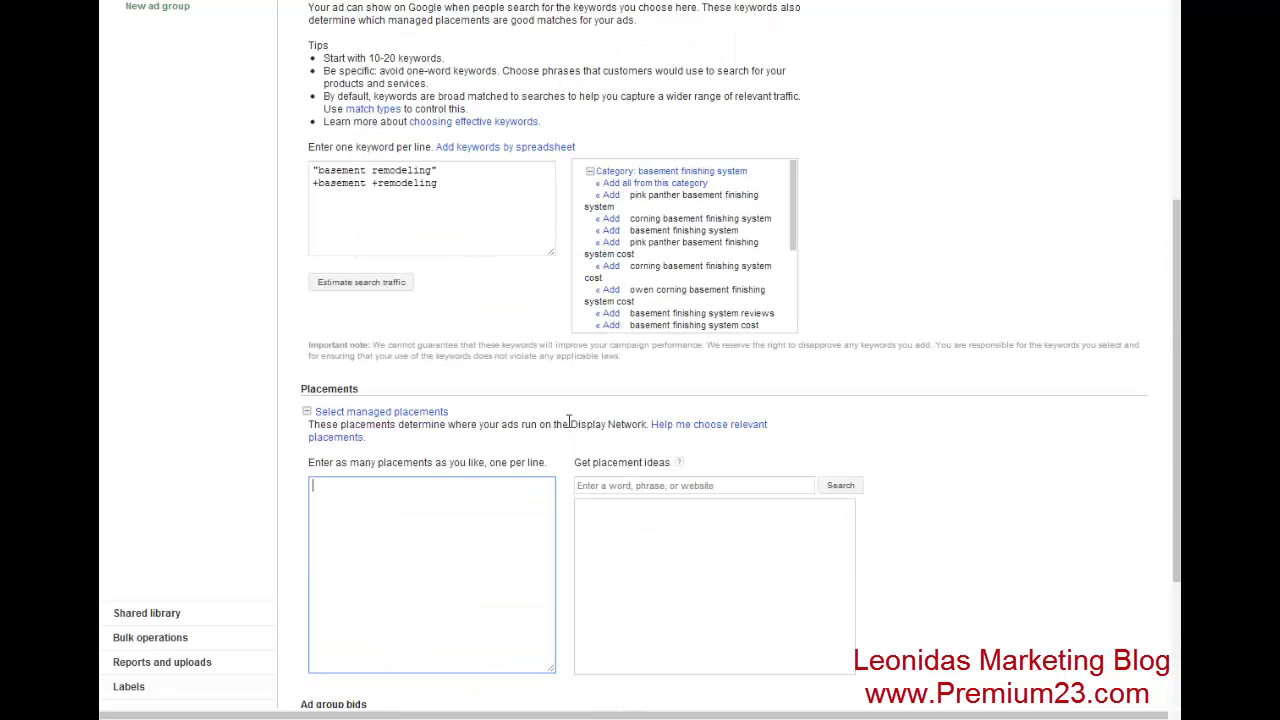
triple_click(588, 424)
click(703, 417)
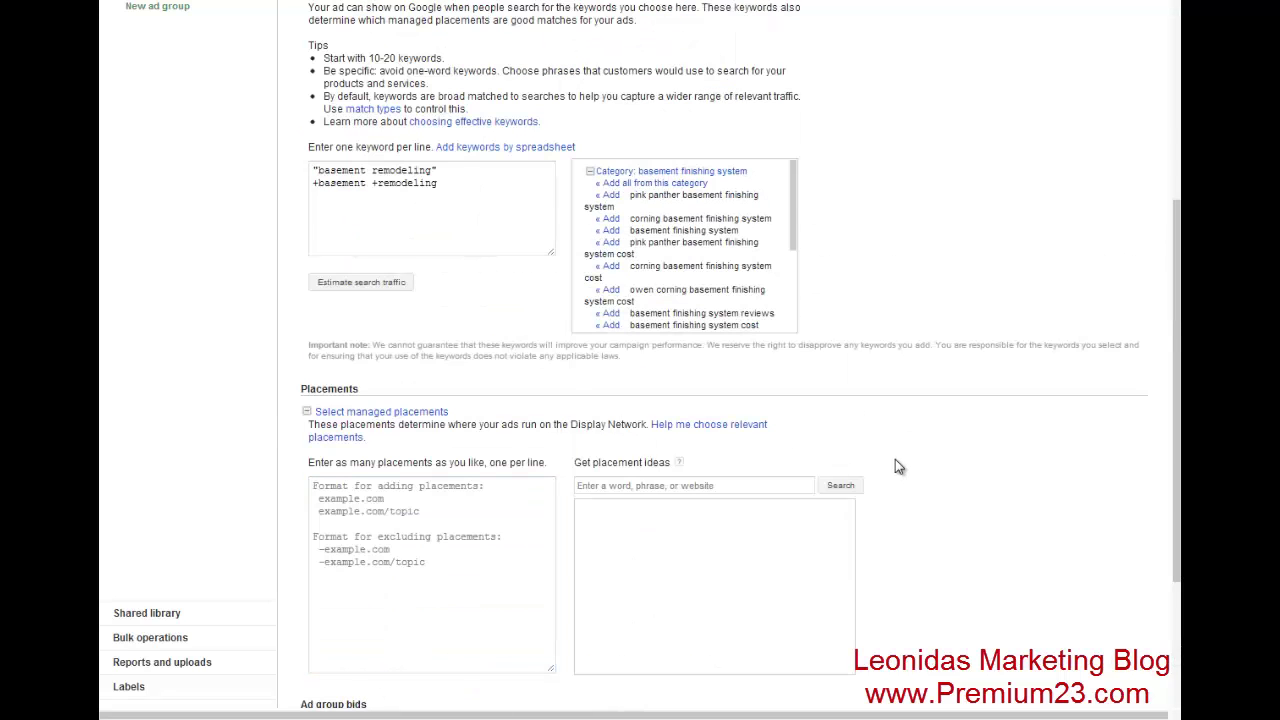
scroll(895, 459, down, 3)
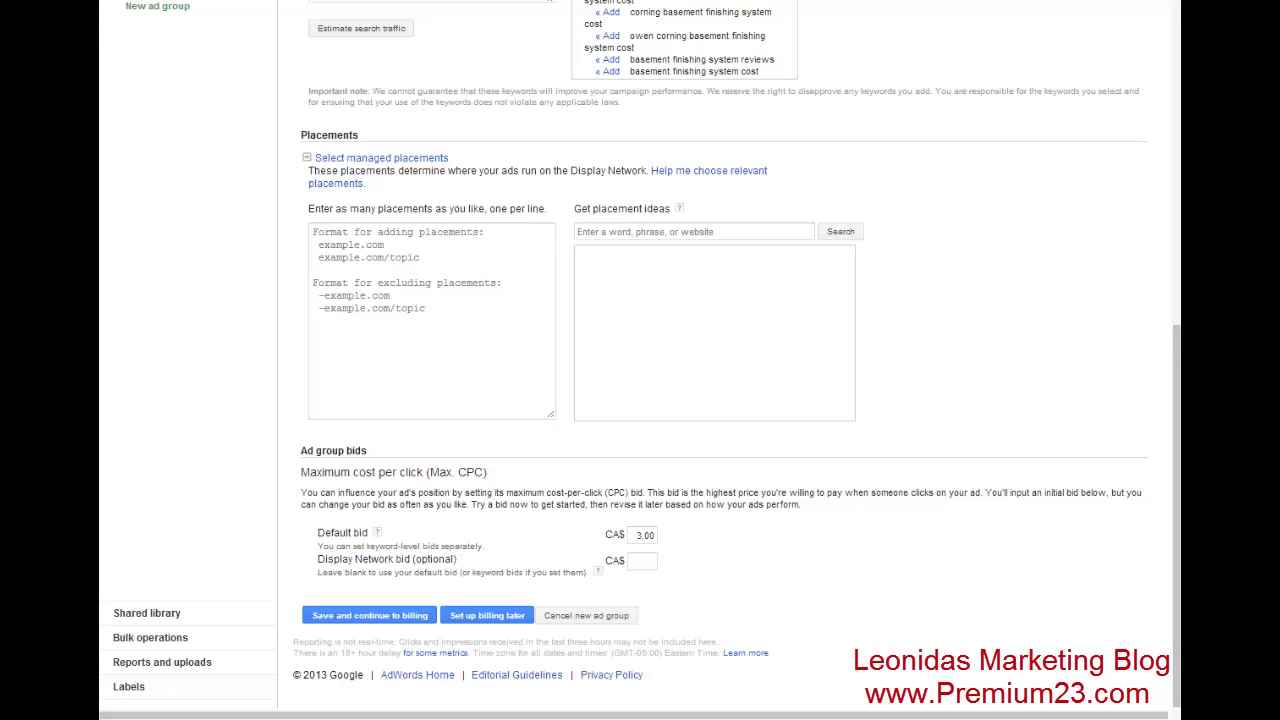
click(505, 618)
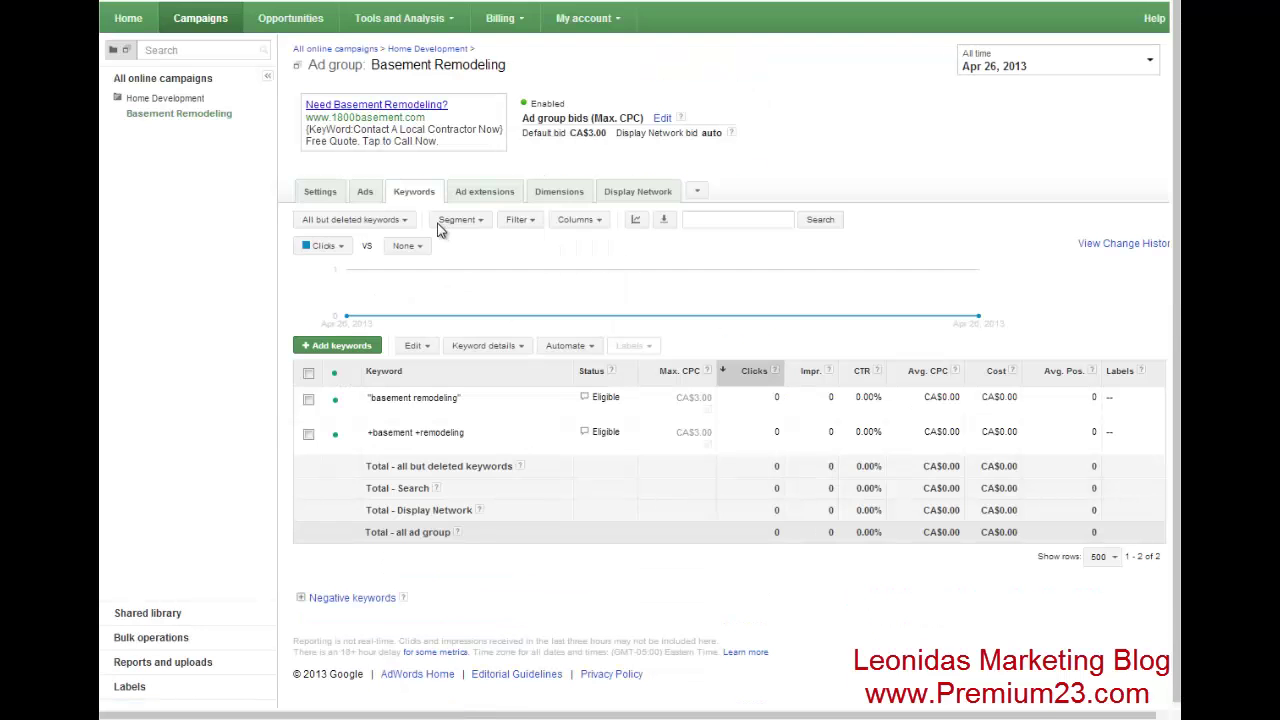
- Check the ad group's Ads and Keywords lists, ending on the 'Need Basement Remodeling?' ad
click(366, 193)
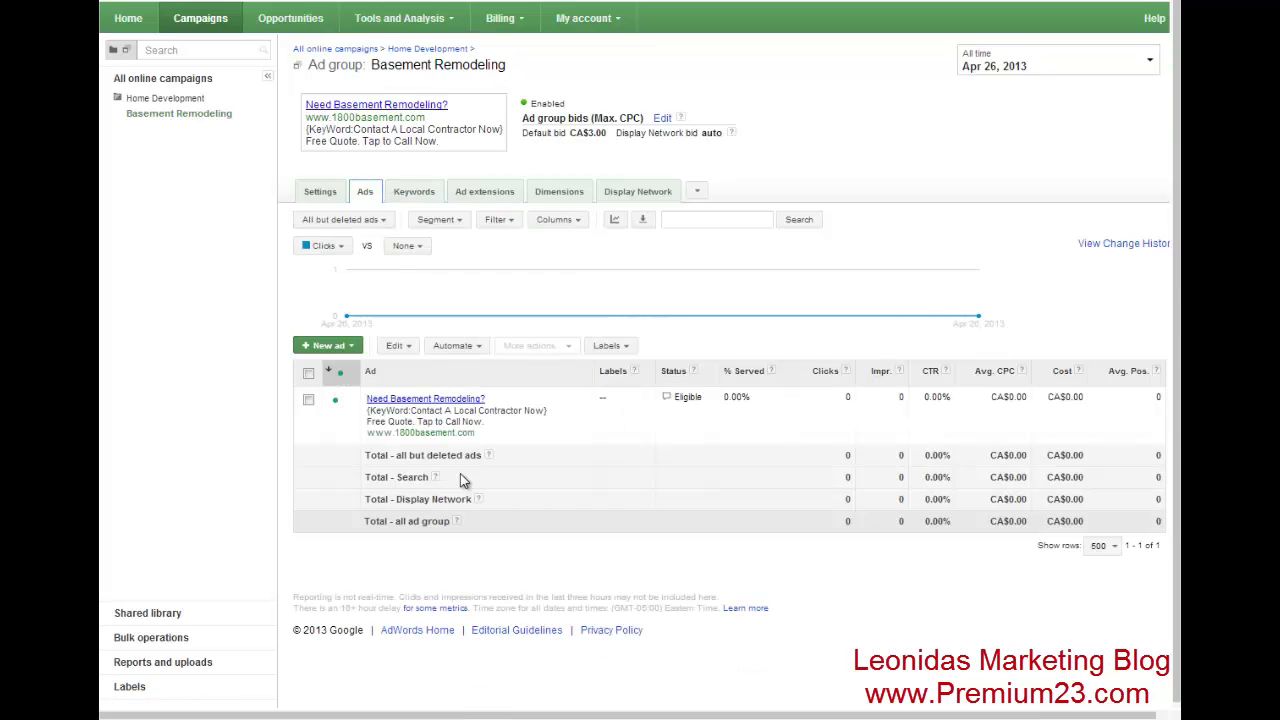
click(433, 199)
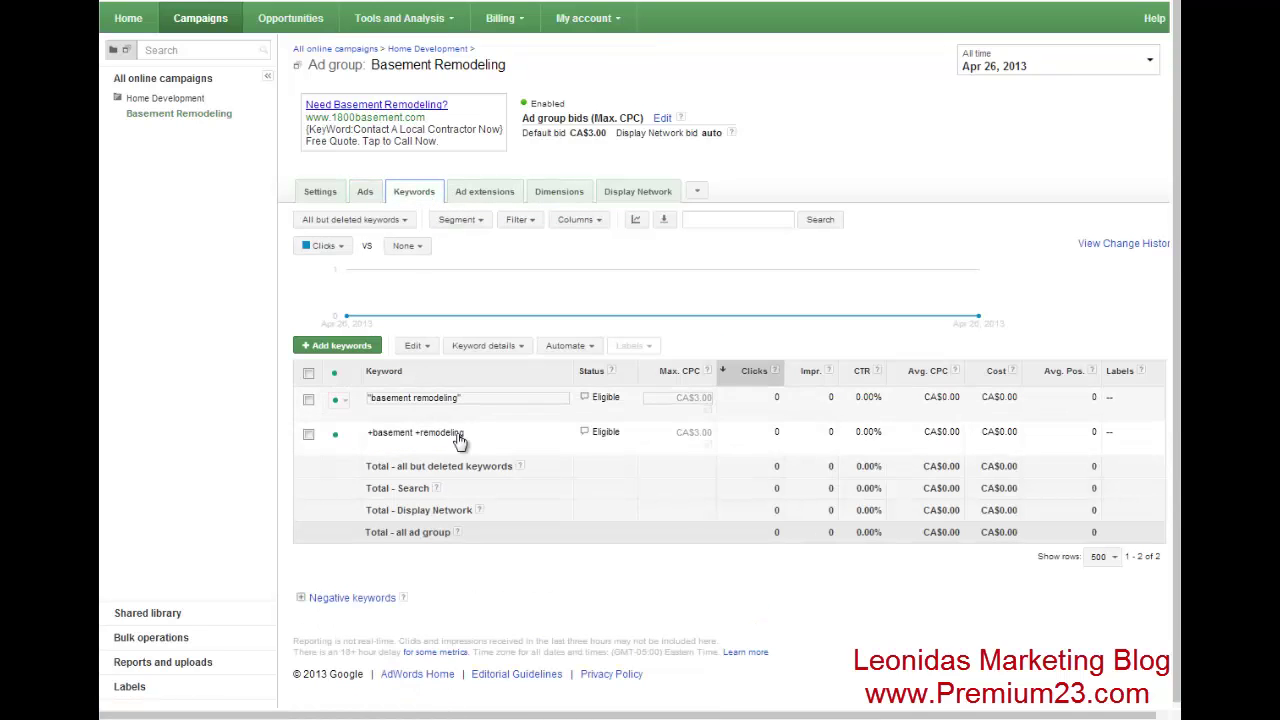
click(366, 193)
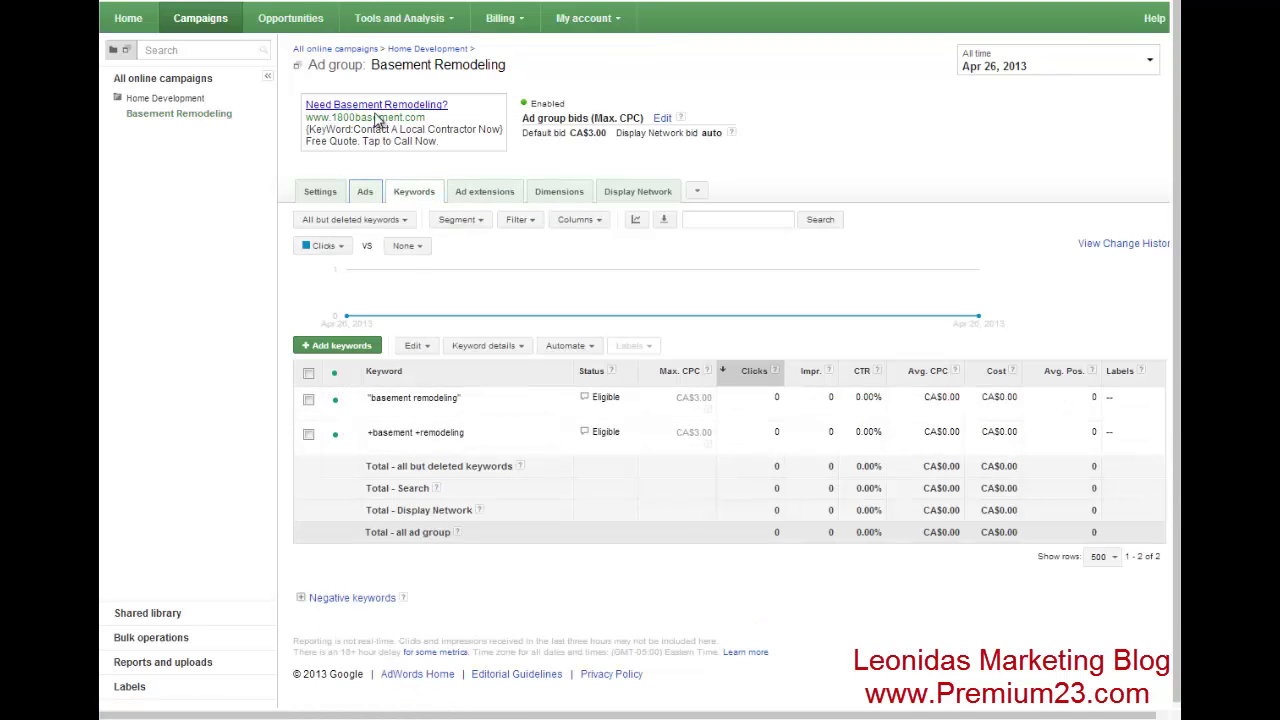
- Show the Home Development campaign's ad extensions, listing its eligible call extension
click(493, 200)
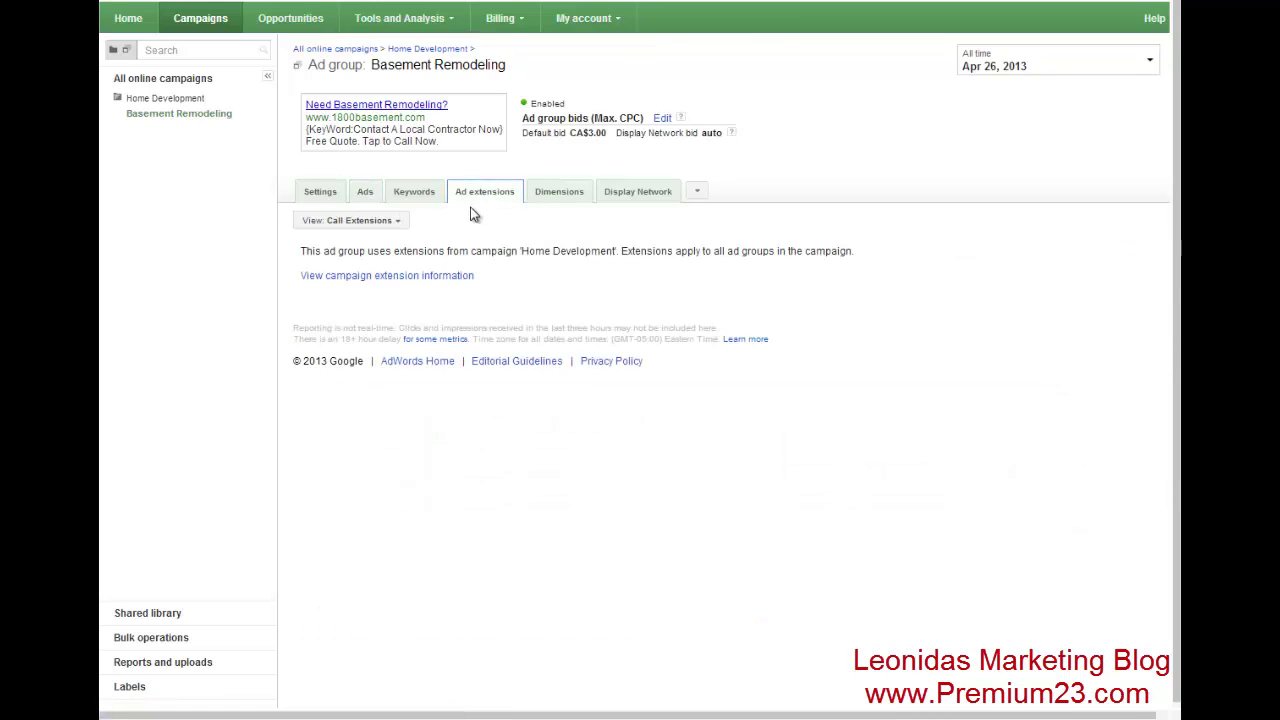
click(387, 275)
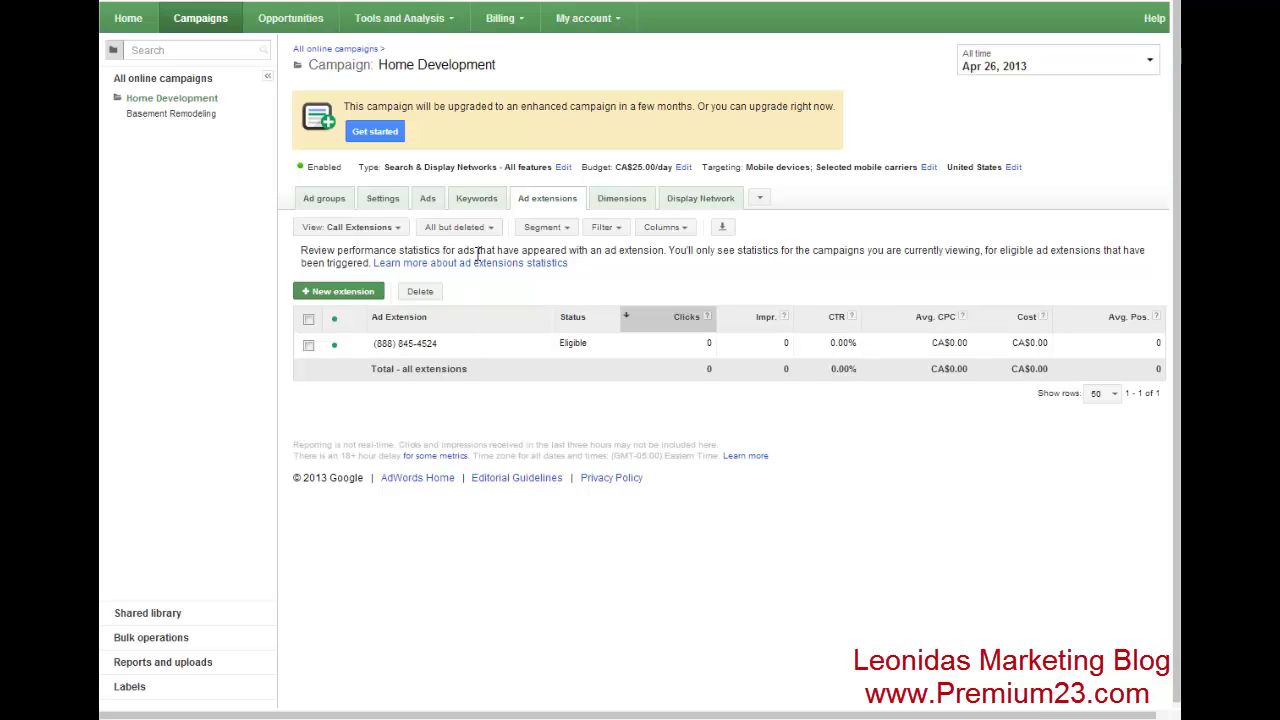
- Turn off 'Include search partners' in the campaign networks, save, and return to the Ads list
click(394, 206)
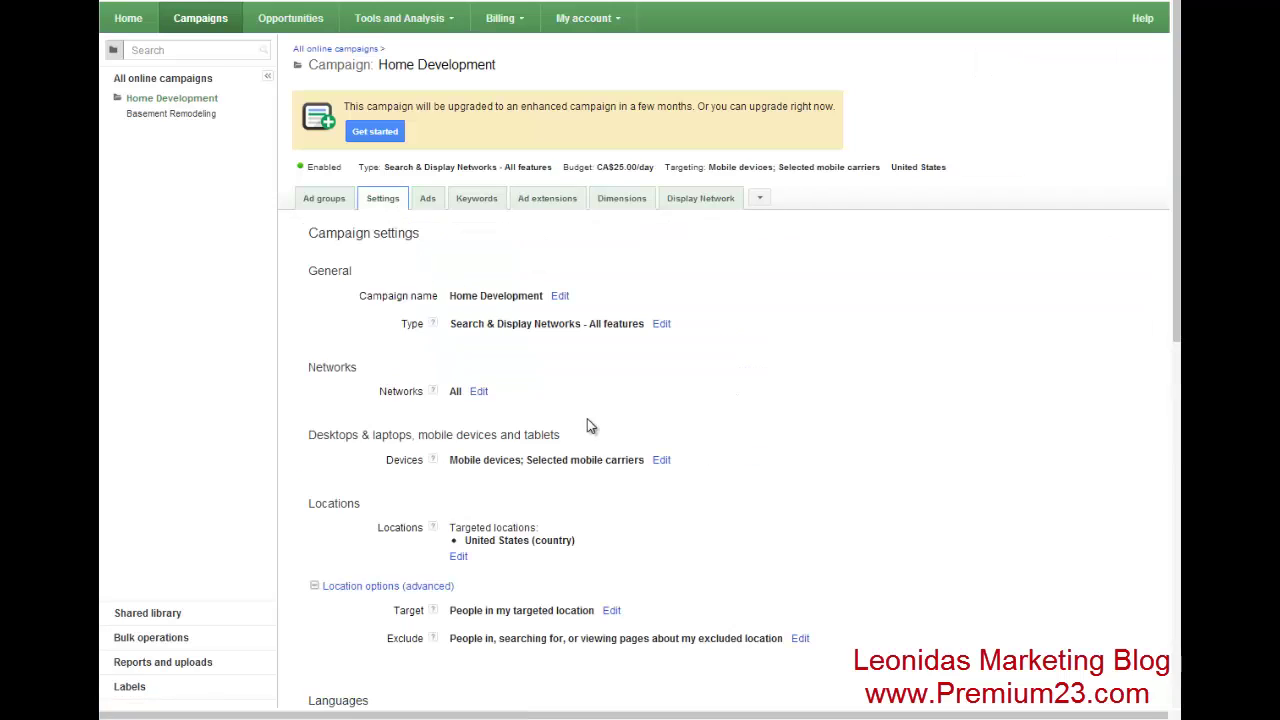
click(479, 392)
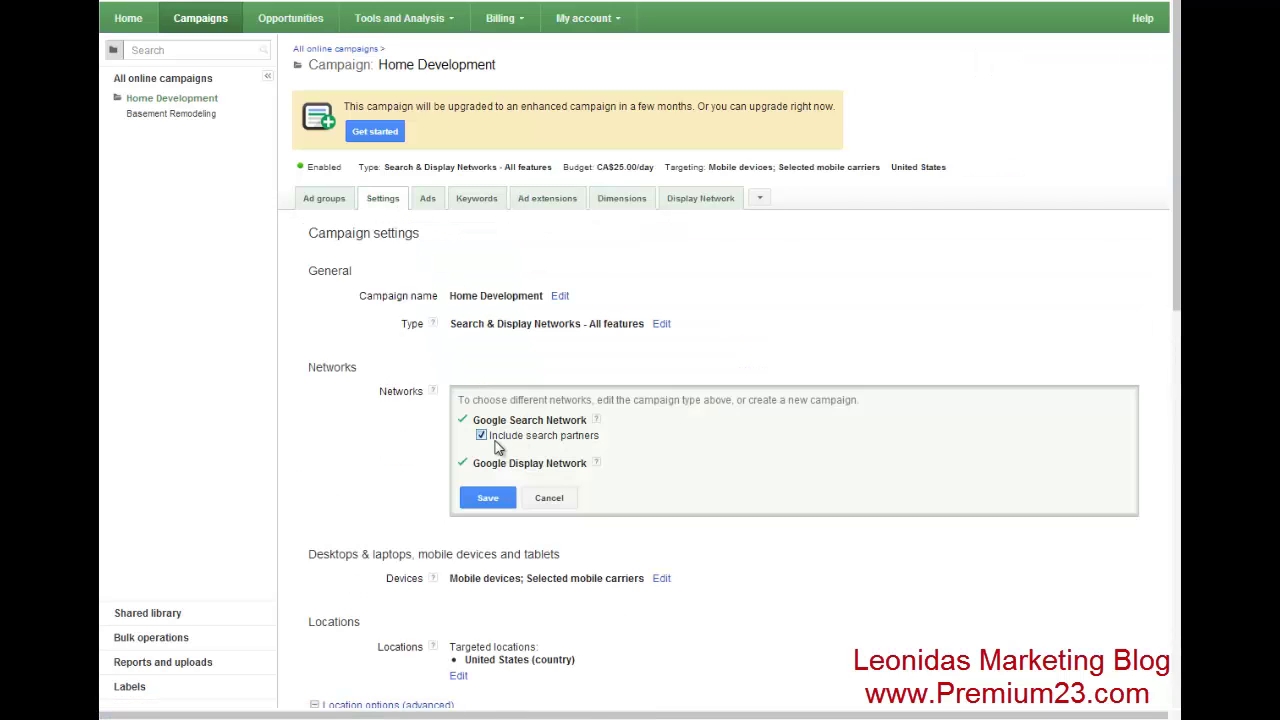
click(482, 438)
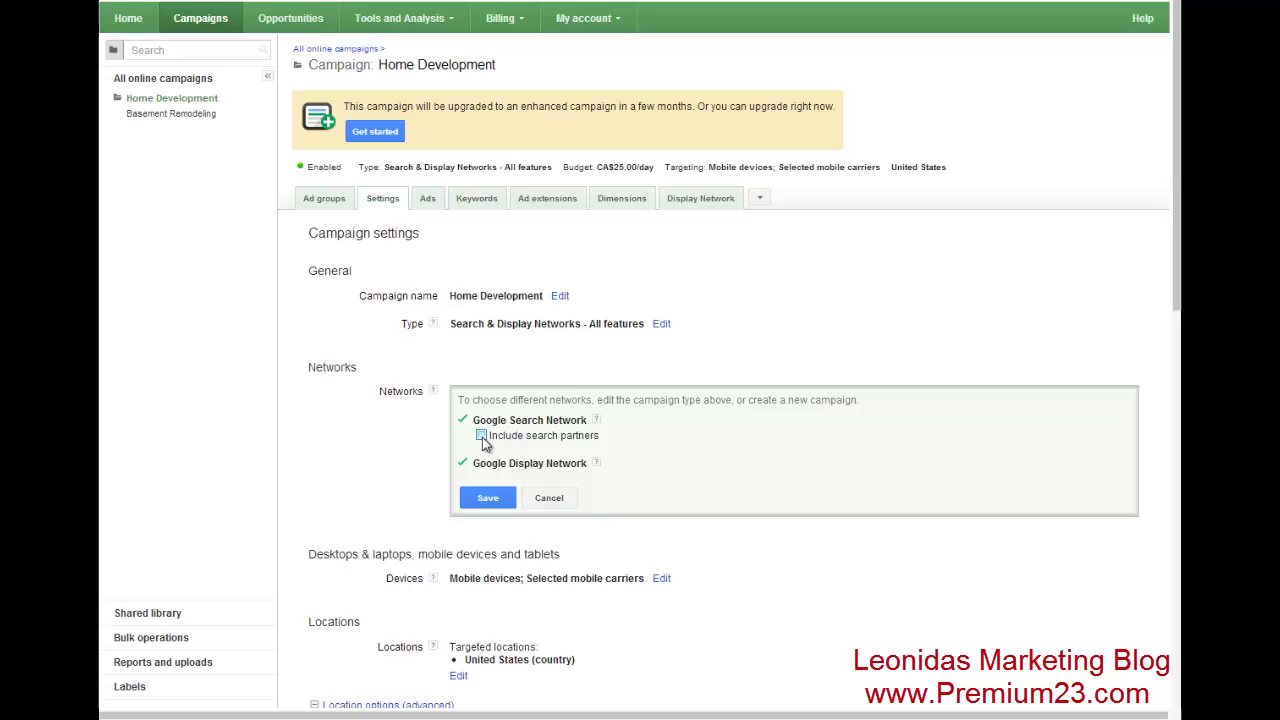
click(490, 498)
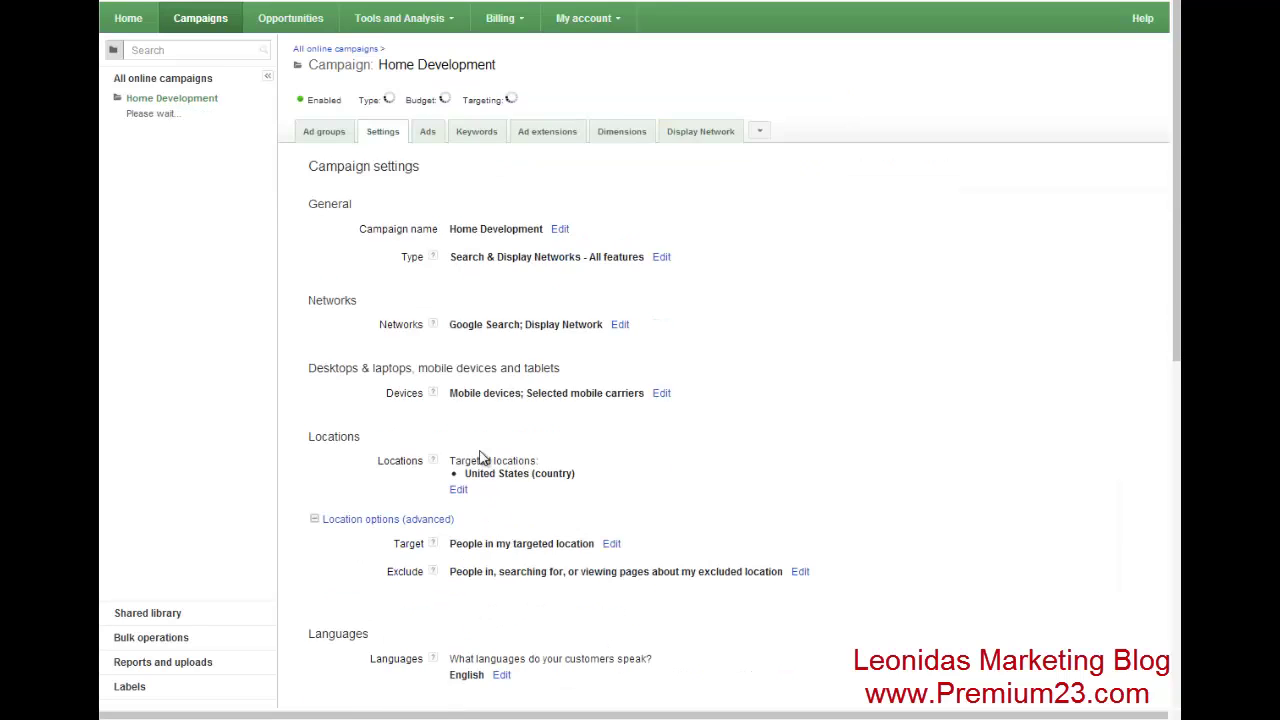
click(429, 199)
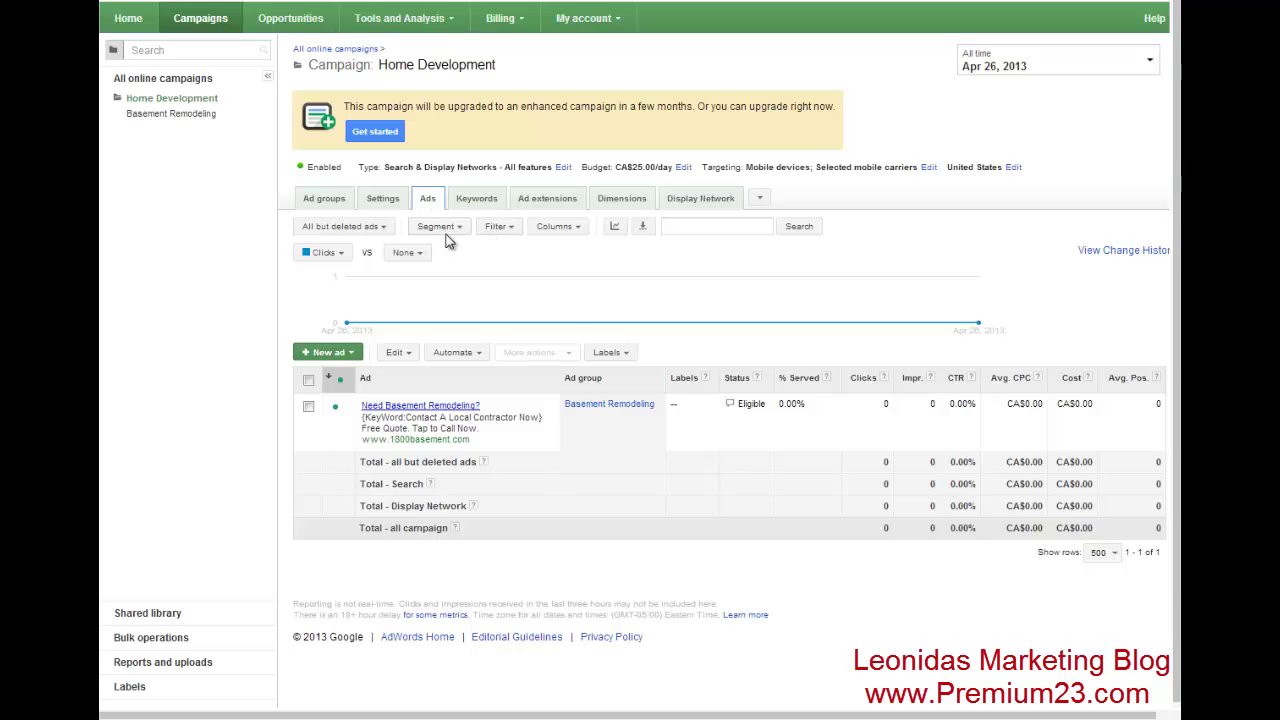
- Segment the ad statistics by click type, then head toward the Keyword Tool
click(446, 232)
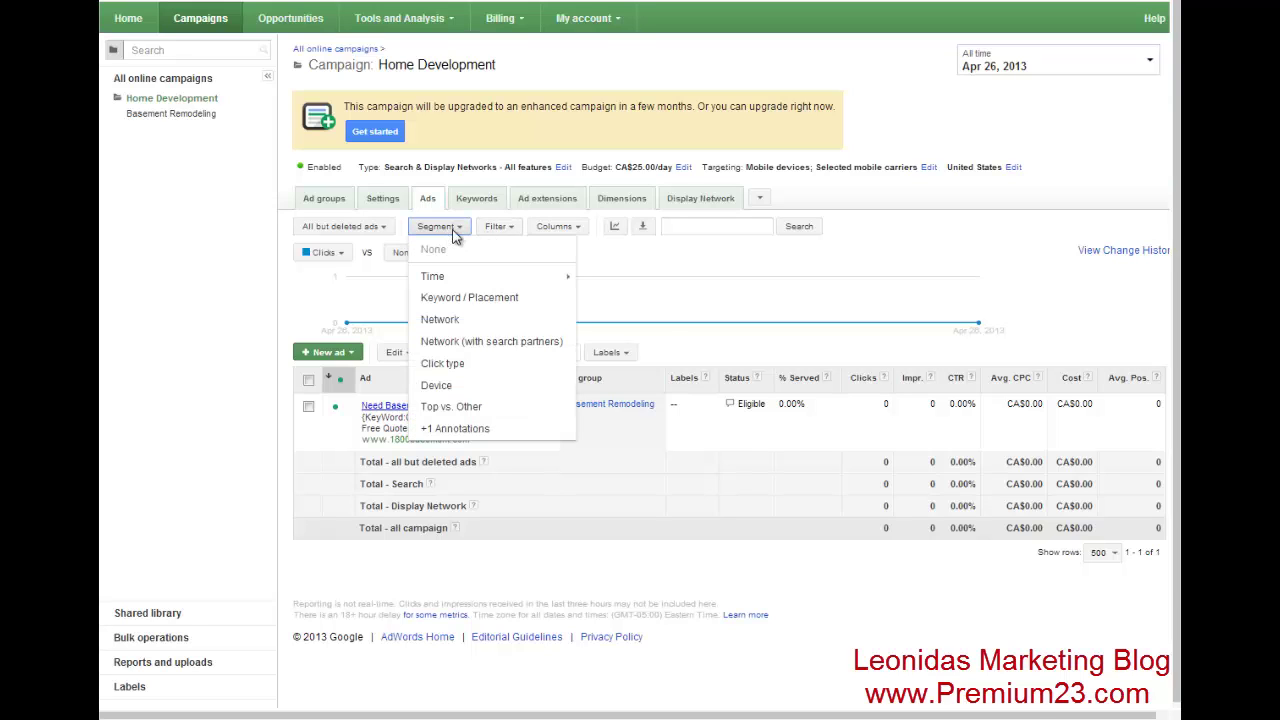
click(455, 367)
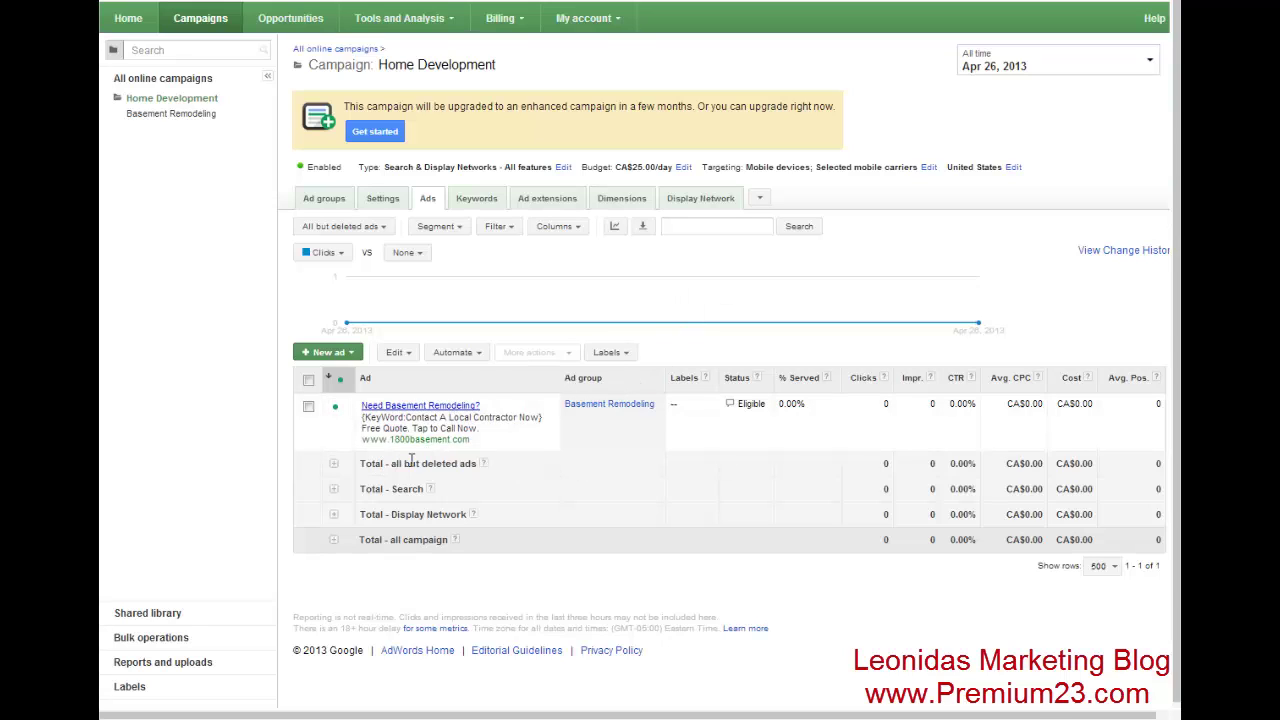
mouse_move(405, 430)
mouse_move(465, 444)
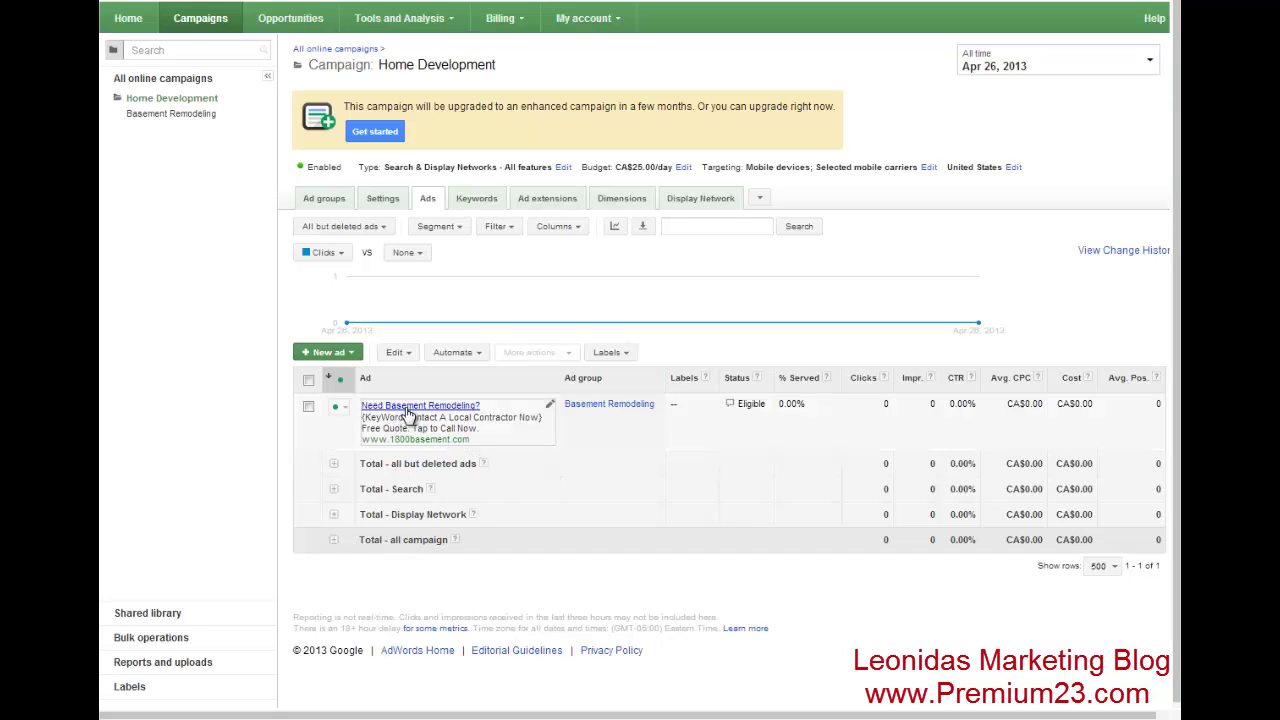
mouse_move(578, 305)
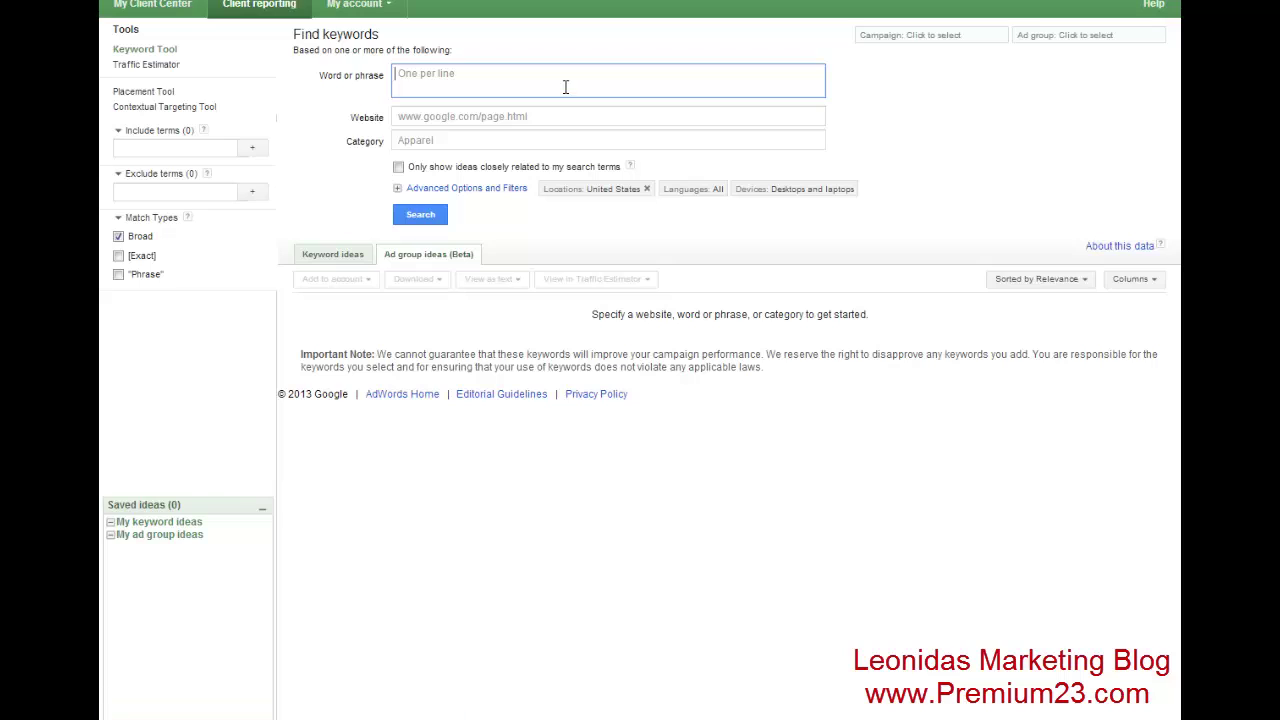
- Search keyword ideas for 'basement remodeling' and start adding keywords to the campaign
text(basement remodeling)
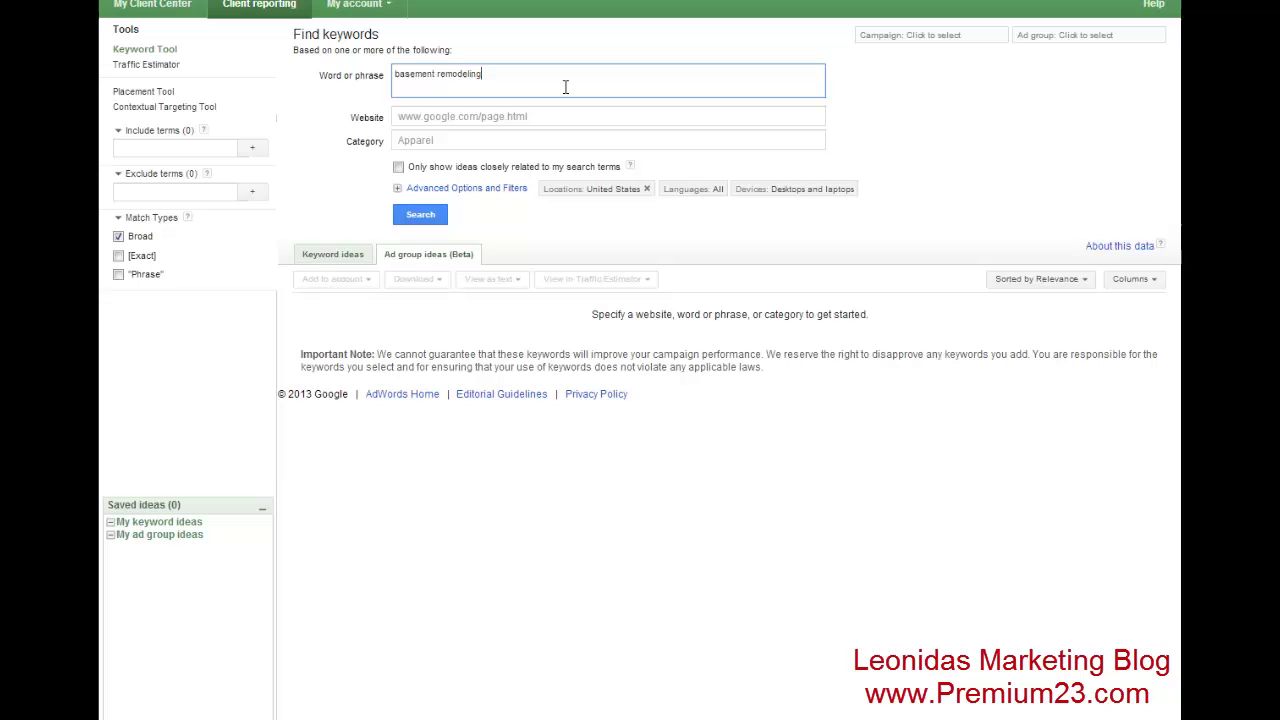
click(452, 215)
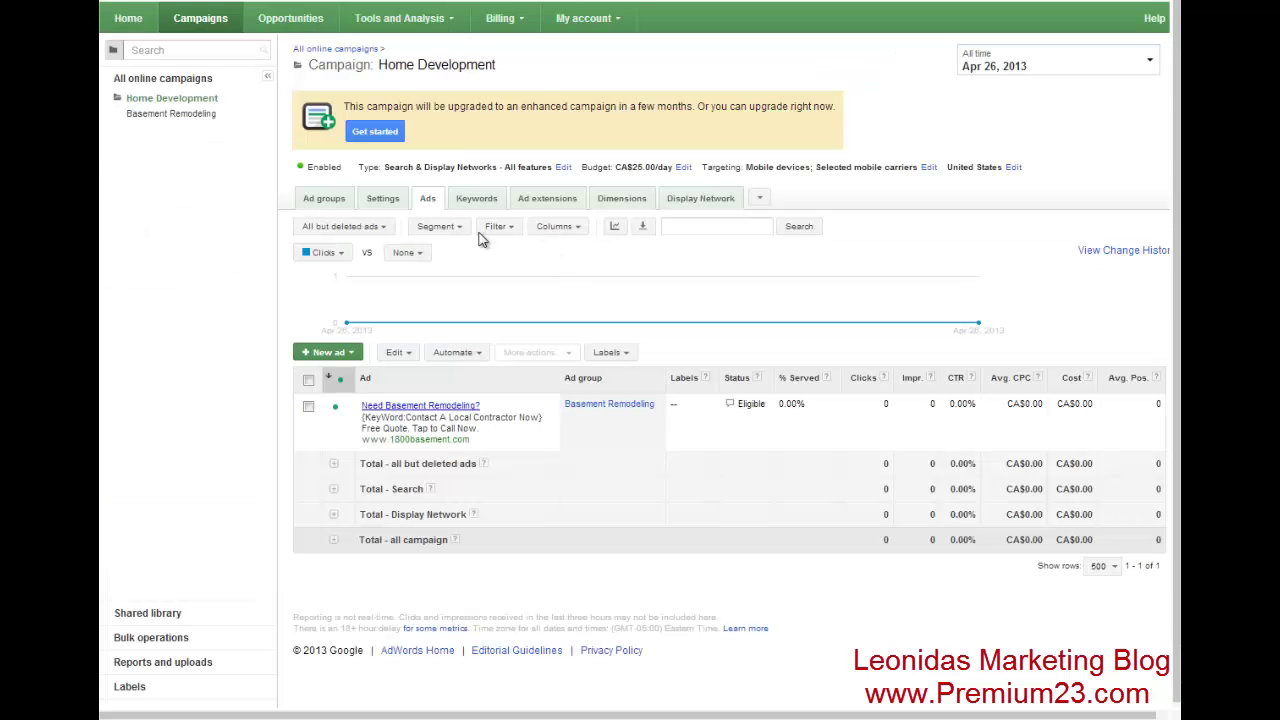
click(478, 201)
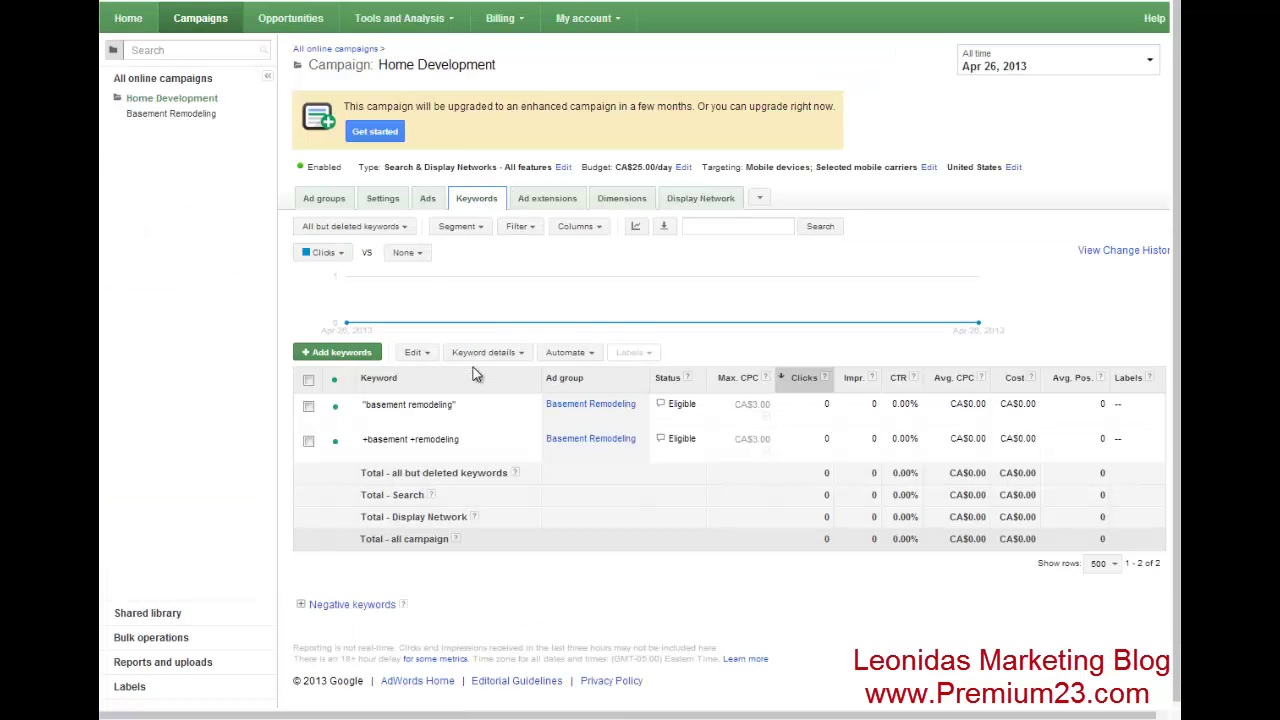
click(360, 353)
click(470, 527)
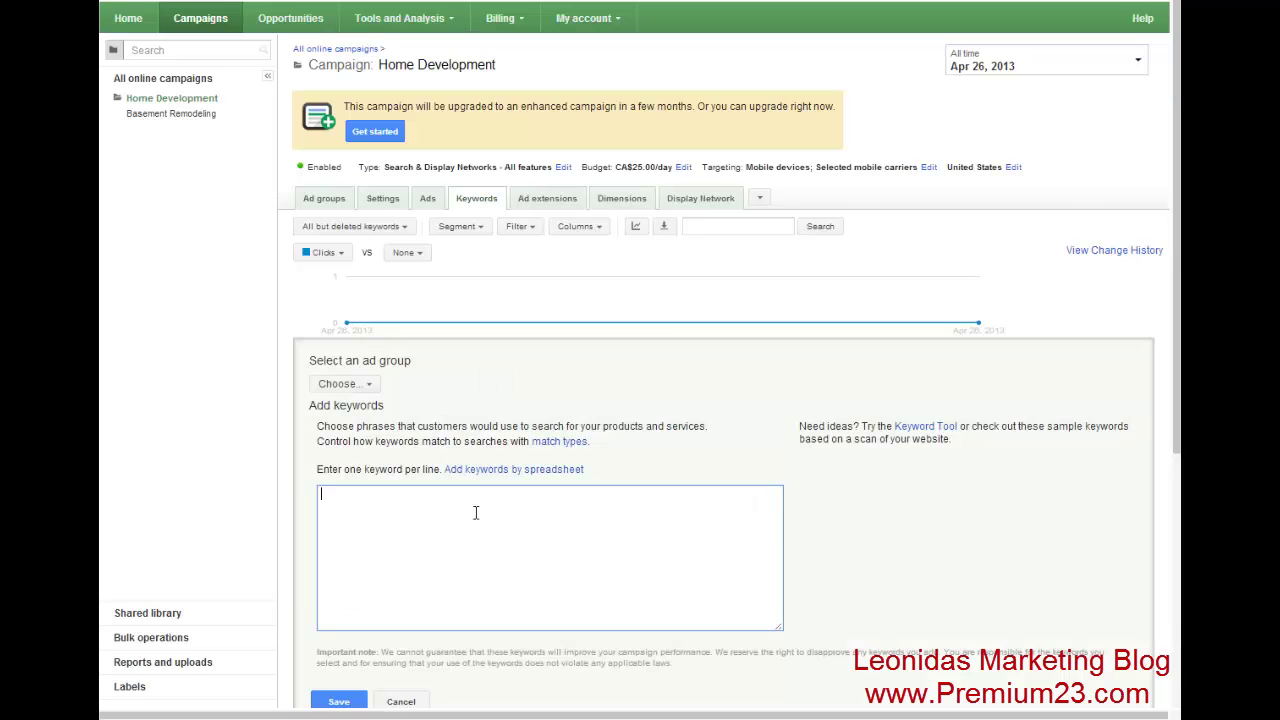
scroll(470, 527, down, 3)
- Target the Basement Remodeling ad group and enter the keyword +basement +wall +finish
click(340, 130)
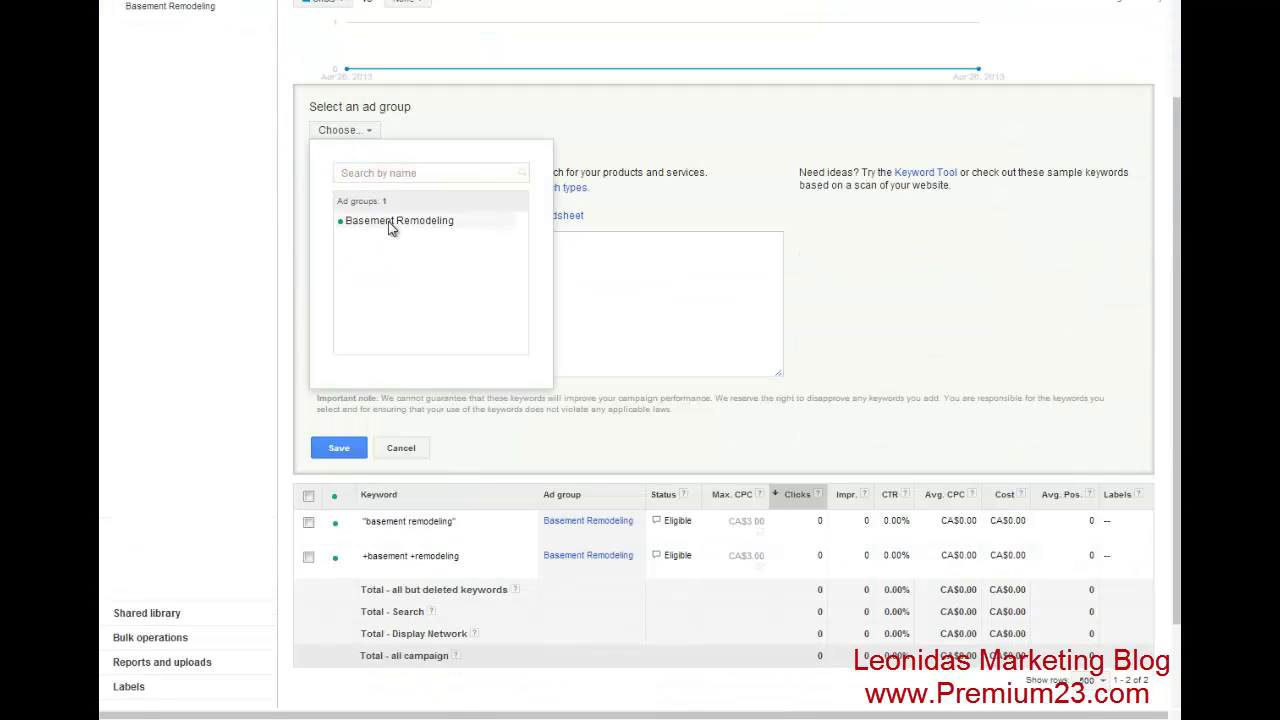
click(399, 220)
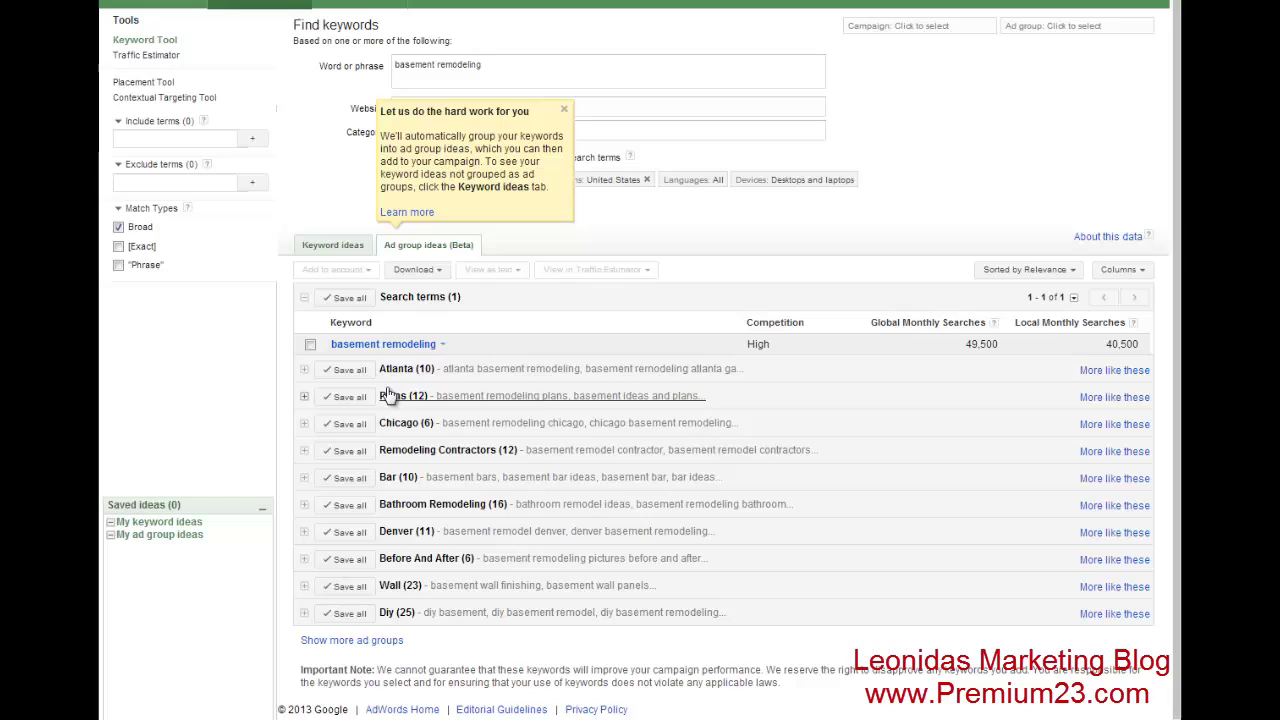
click(564, 109)
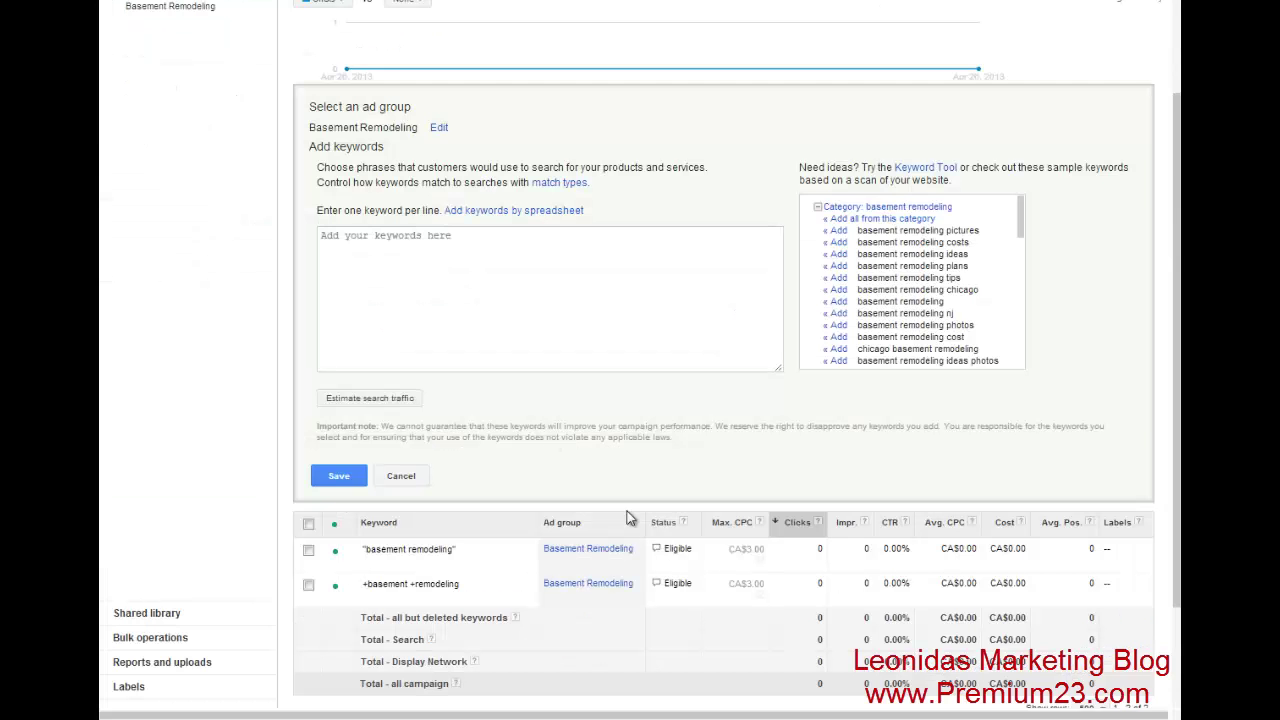
text(+)
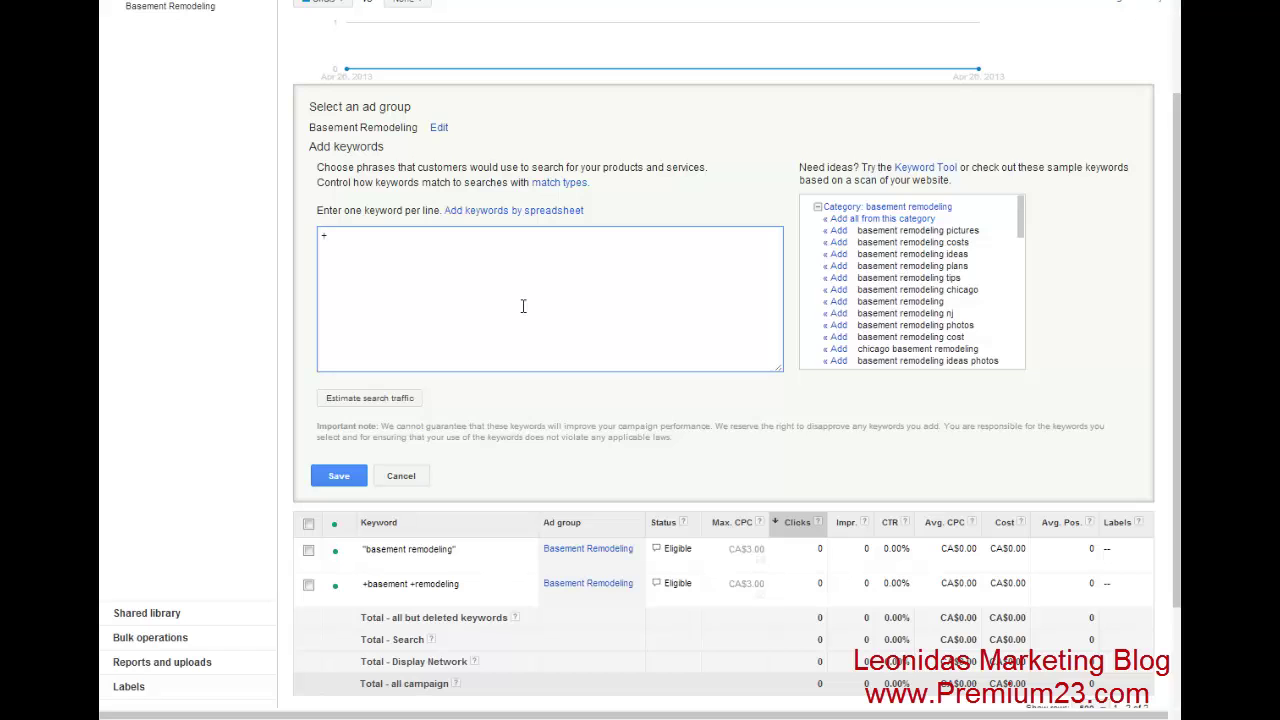
text(basement +wall)
text(finish)
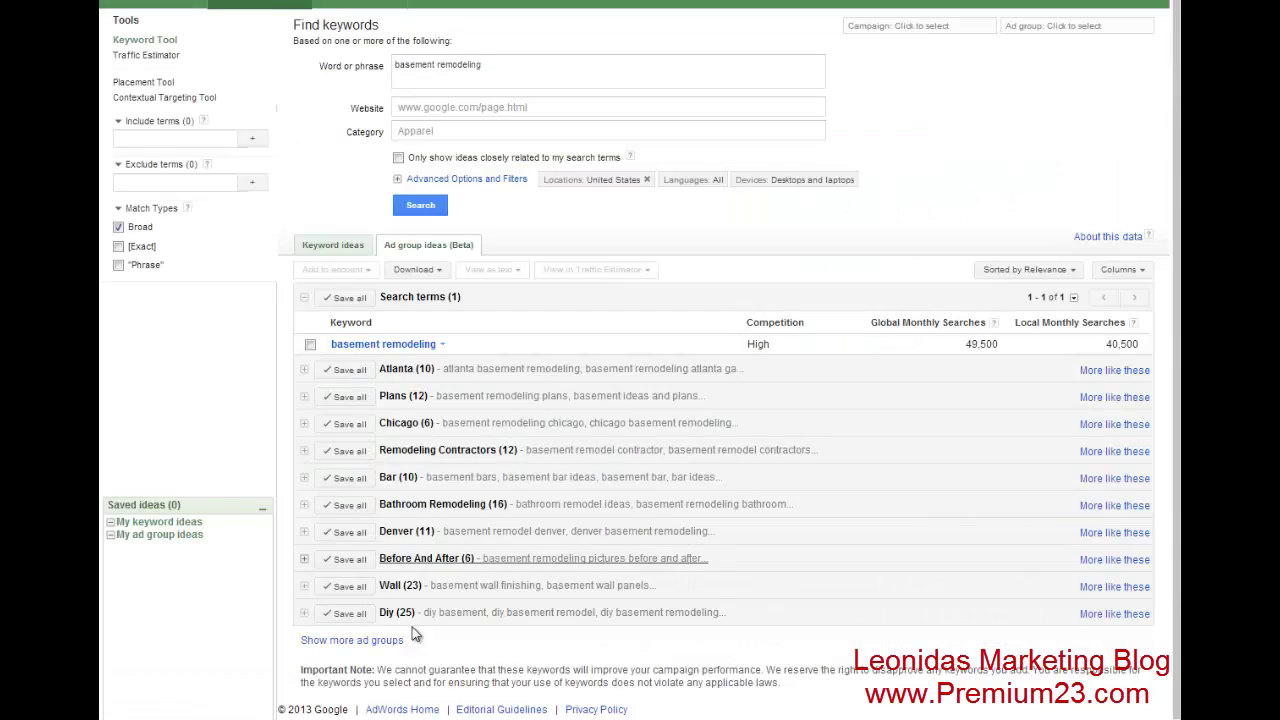
- Exclude 'basement remodeling', 'basement wall finishing' and 'basement remodel' from the keyword ideas
click(176, 183)
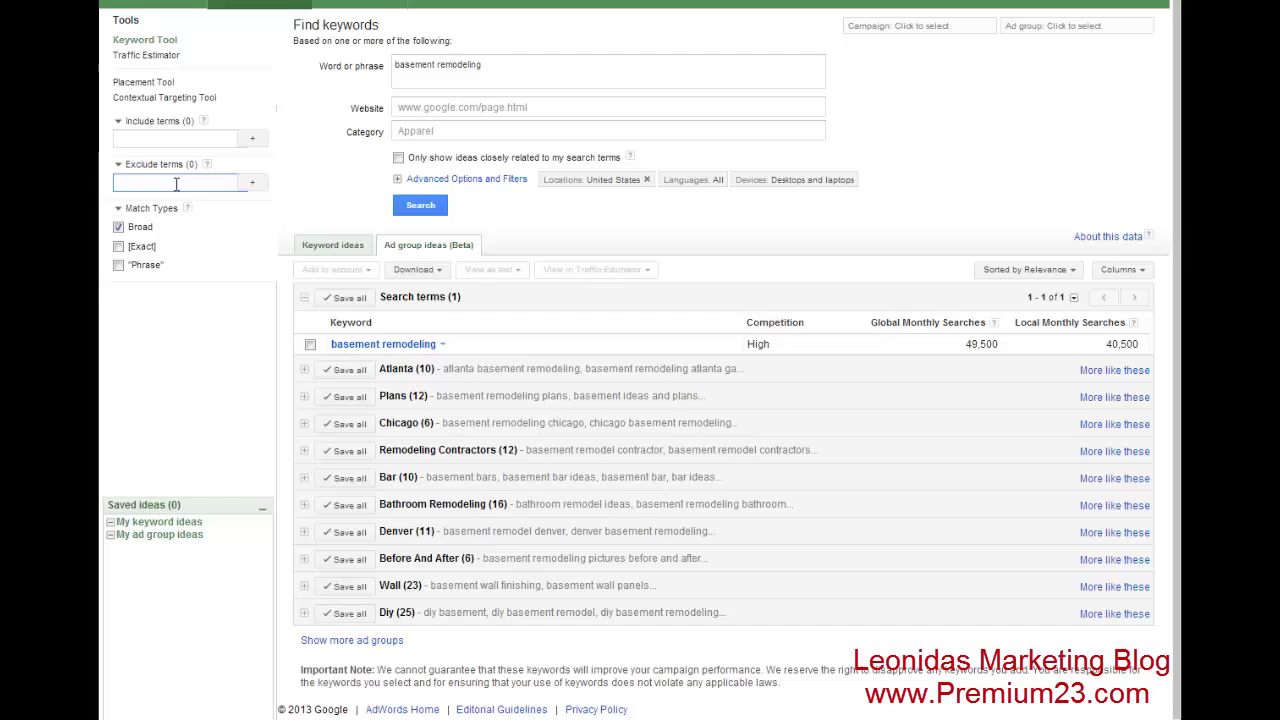
text(basement )
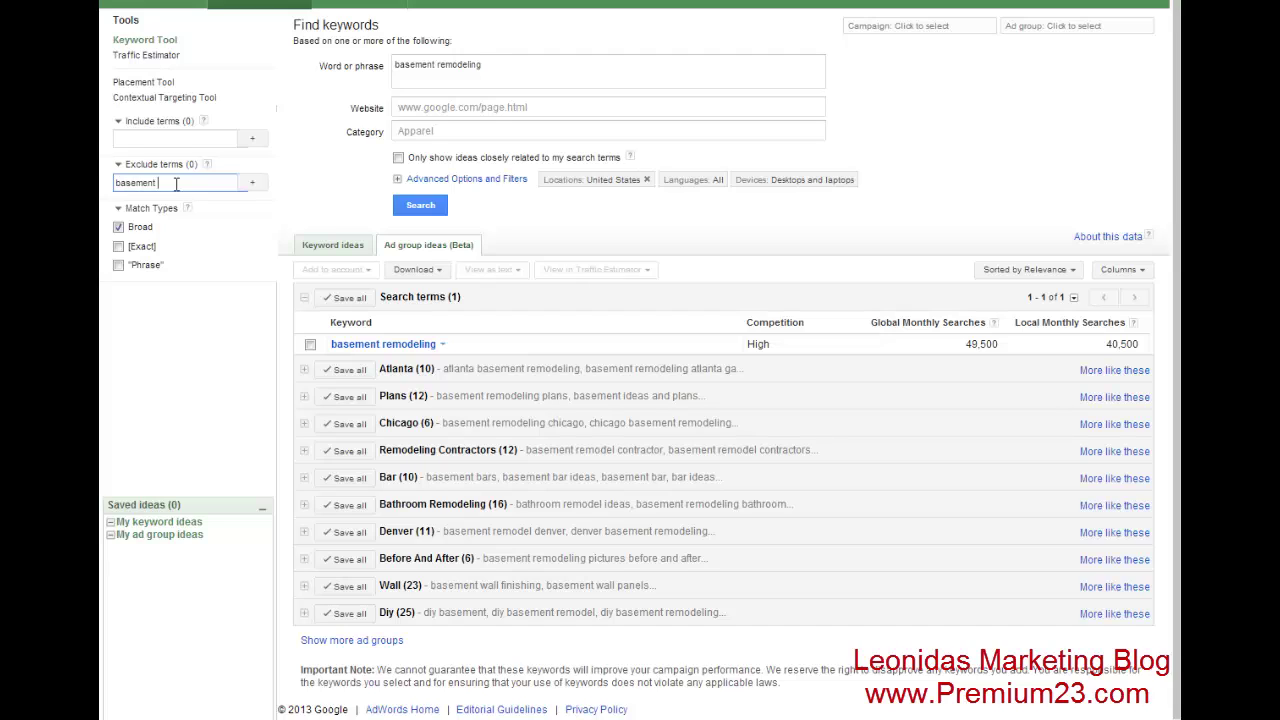
text(remodeling)
click(254, 184)
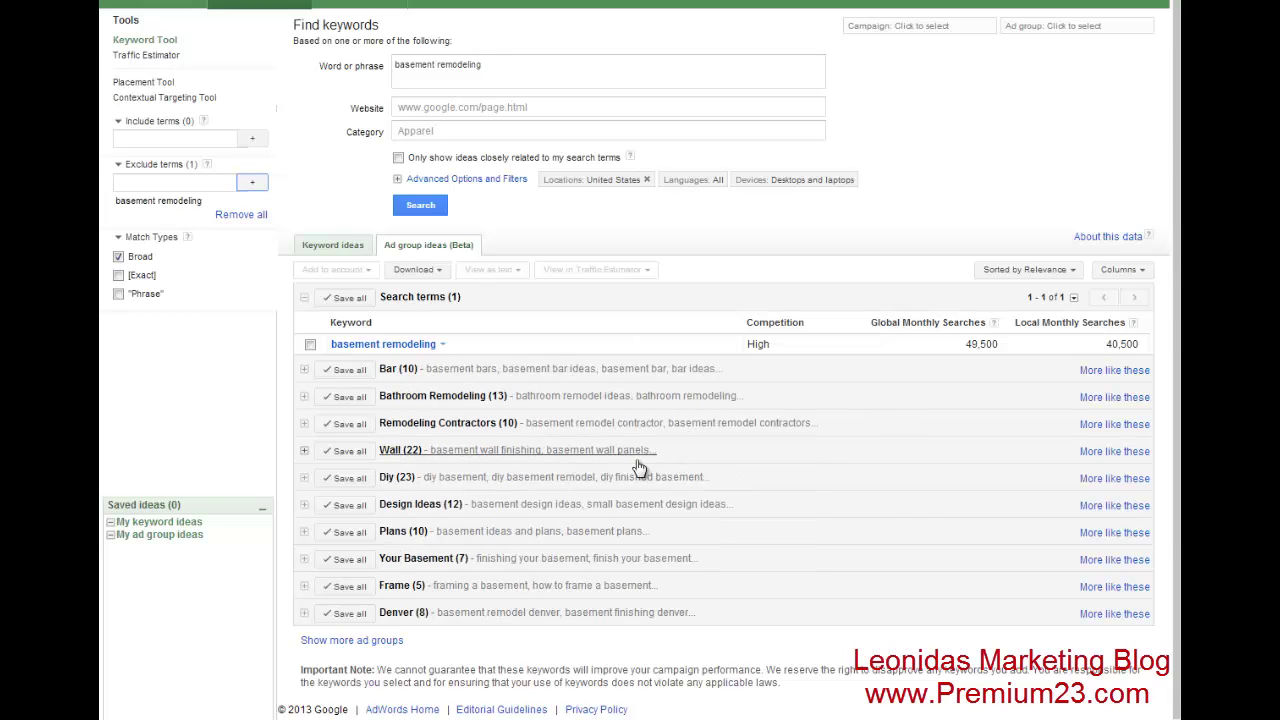
click(160, 184)
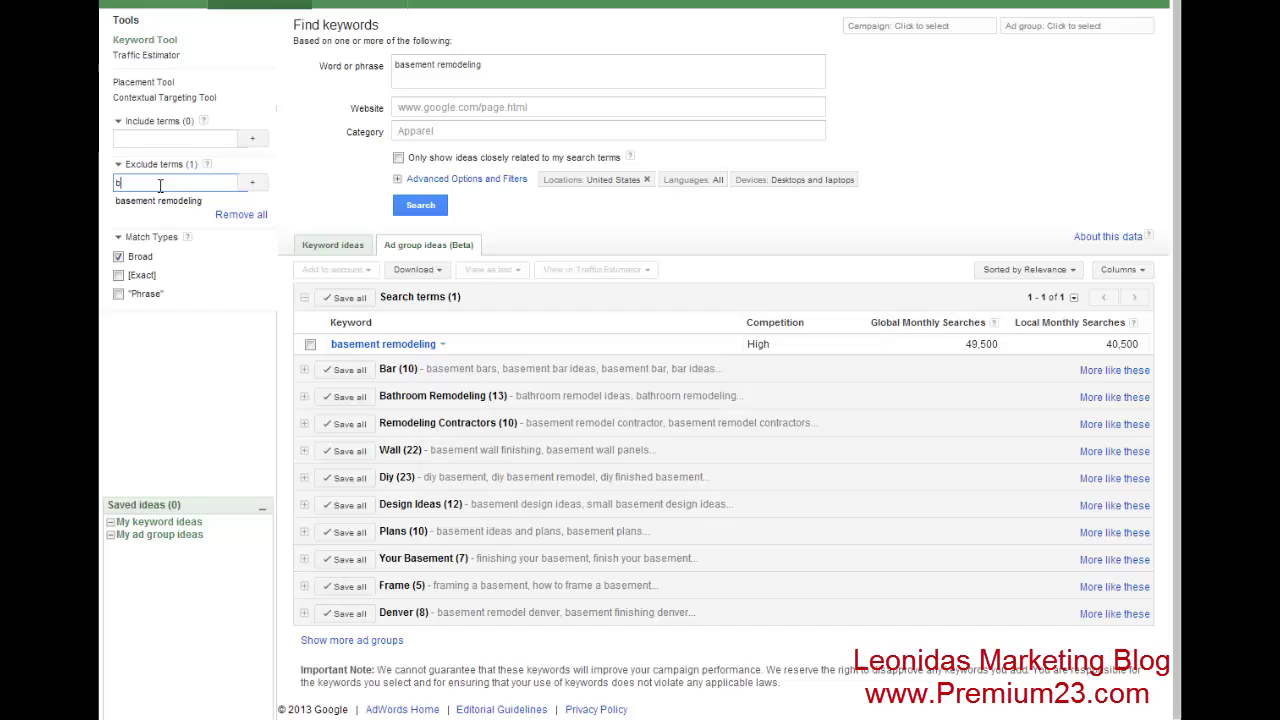
text(basement idea)
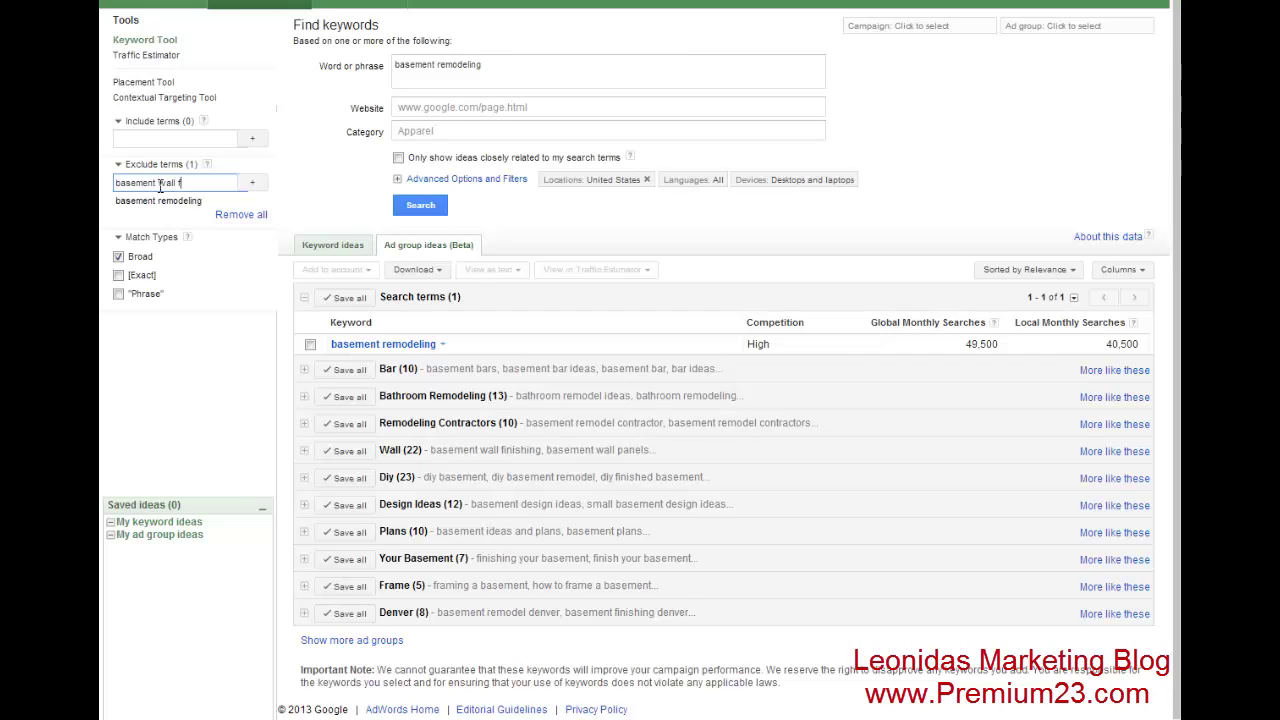
text(hing)
key(Return)
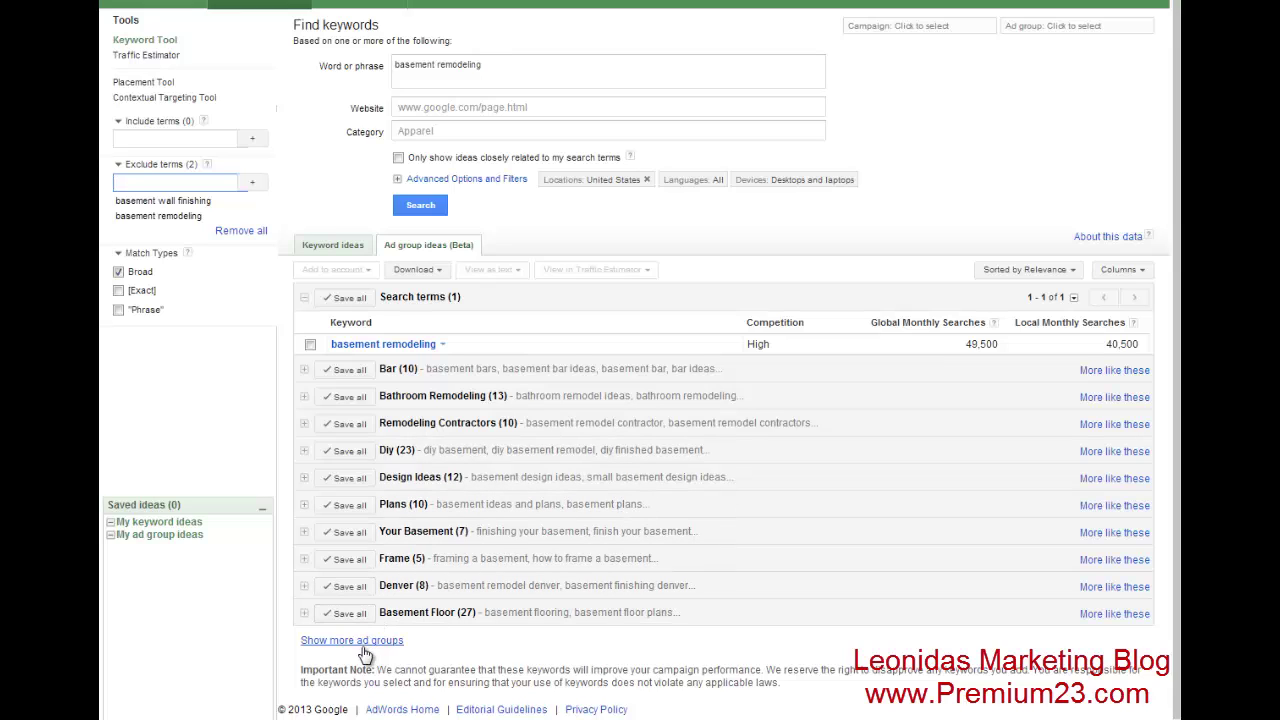
text(bas)
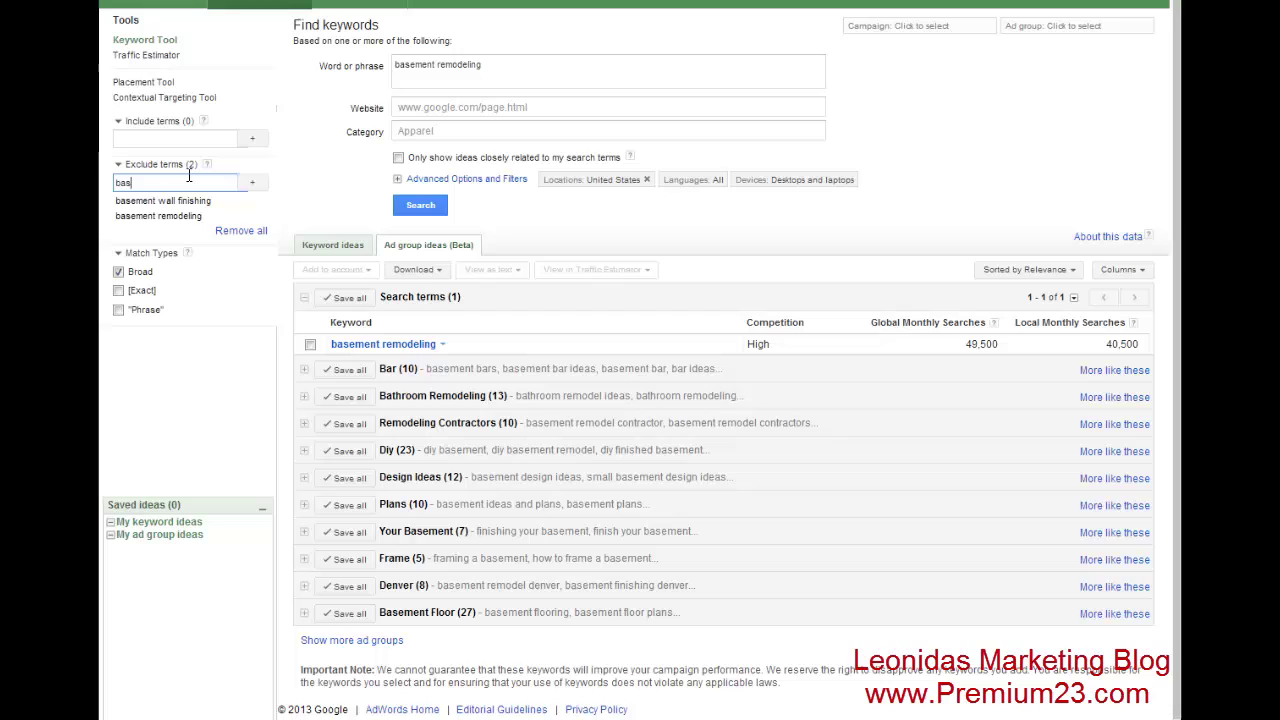
text(ement remodel)
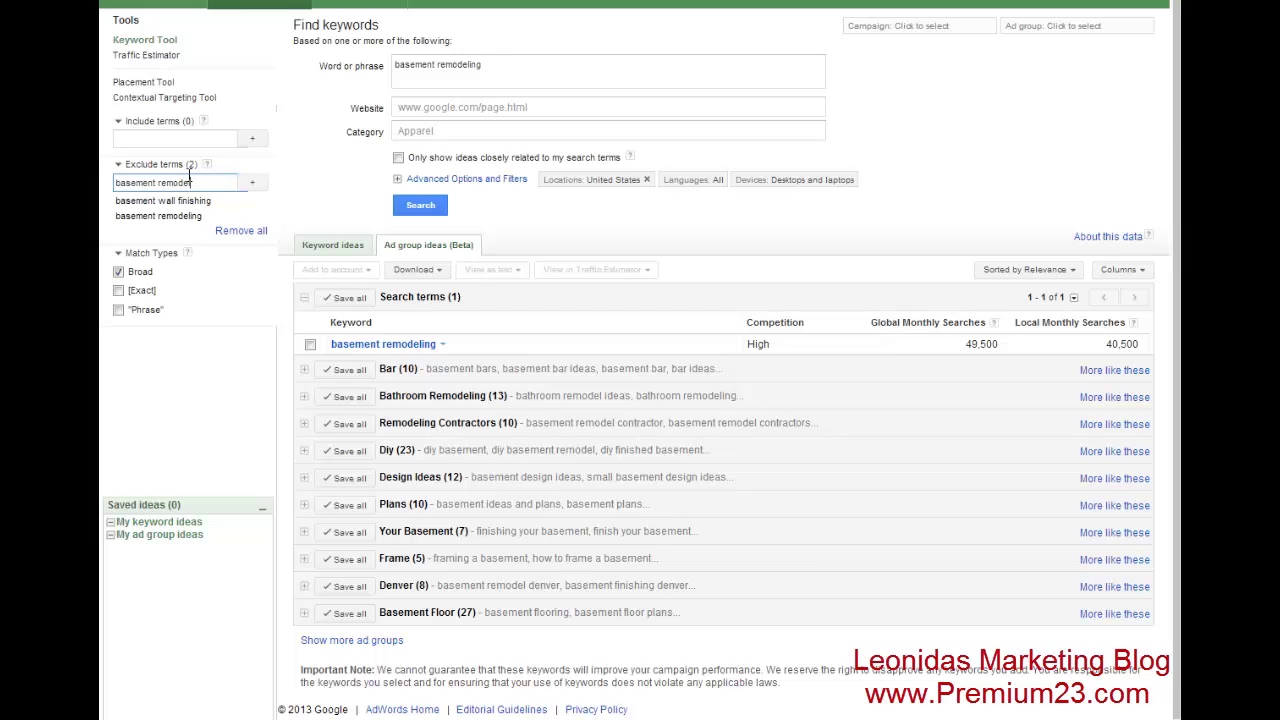
key(Return)
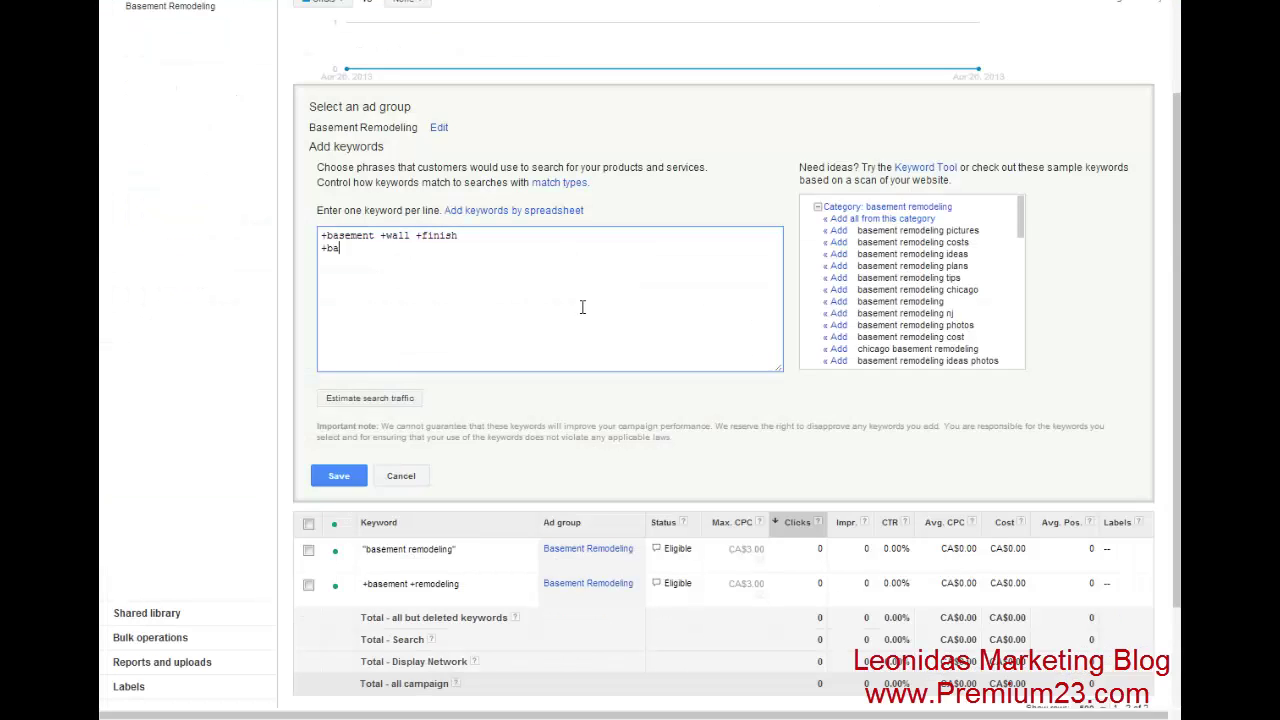
- Type further +basement keywords such as +basement +plans, +basement +tiles, +basement +wall and +basement +framing
text(semen)
text(t +plan)
text(+basement +tiles)
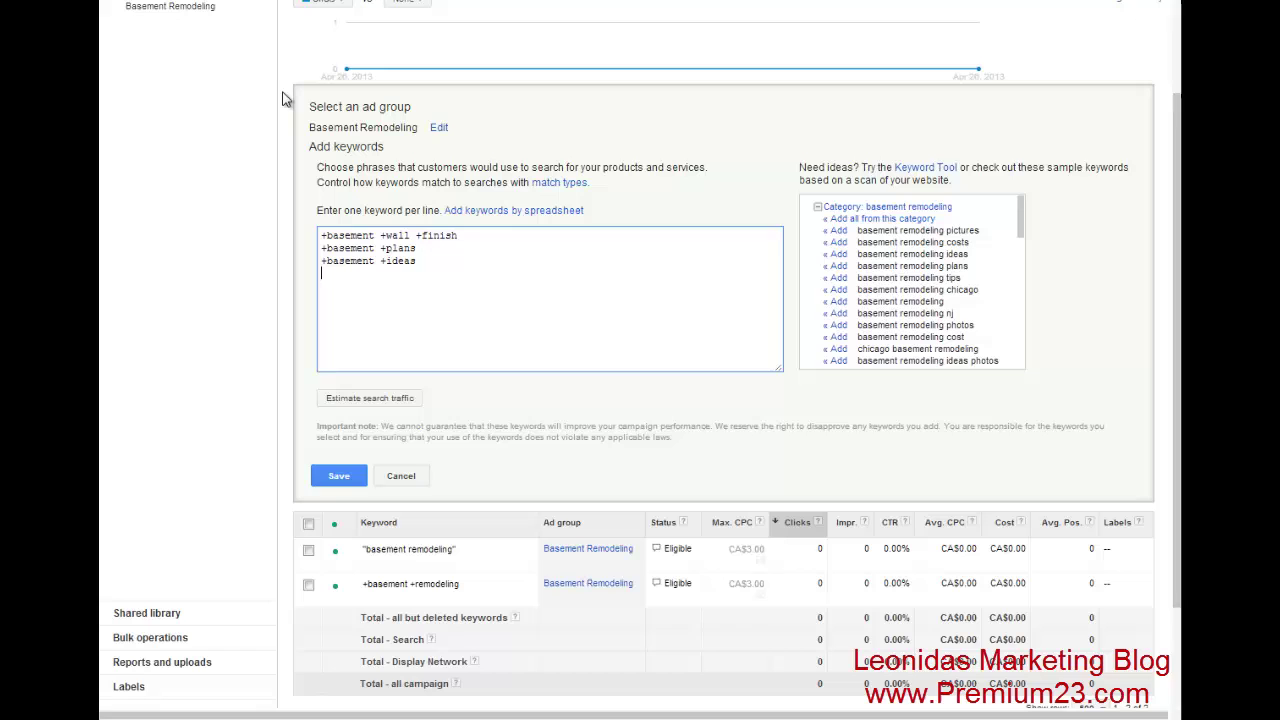
text(asement +)
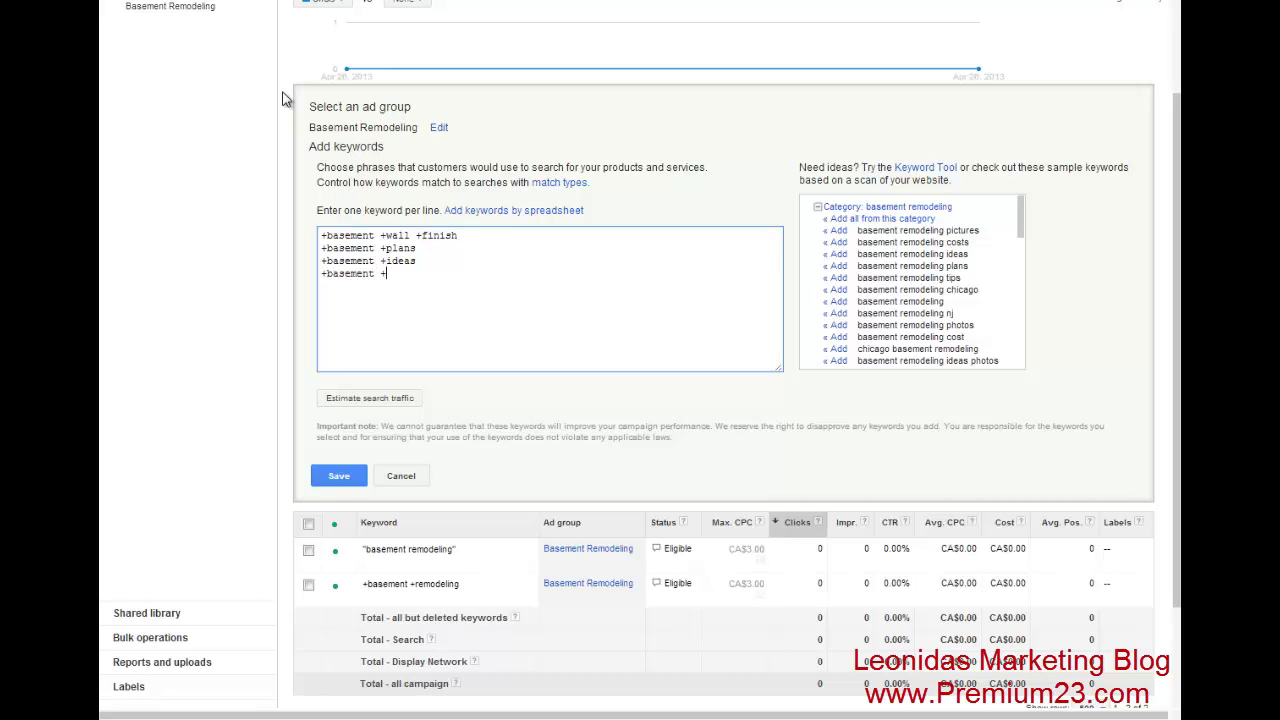
text(wall)
text(sement)
text( +framing)
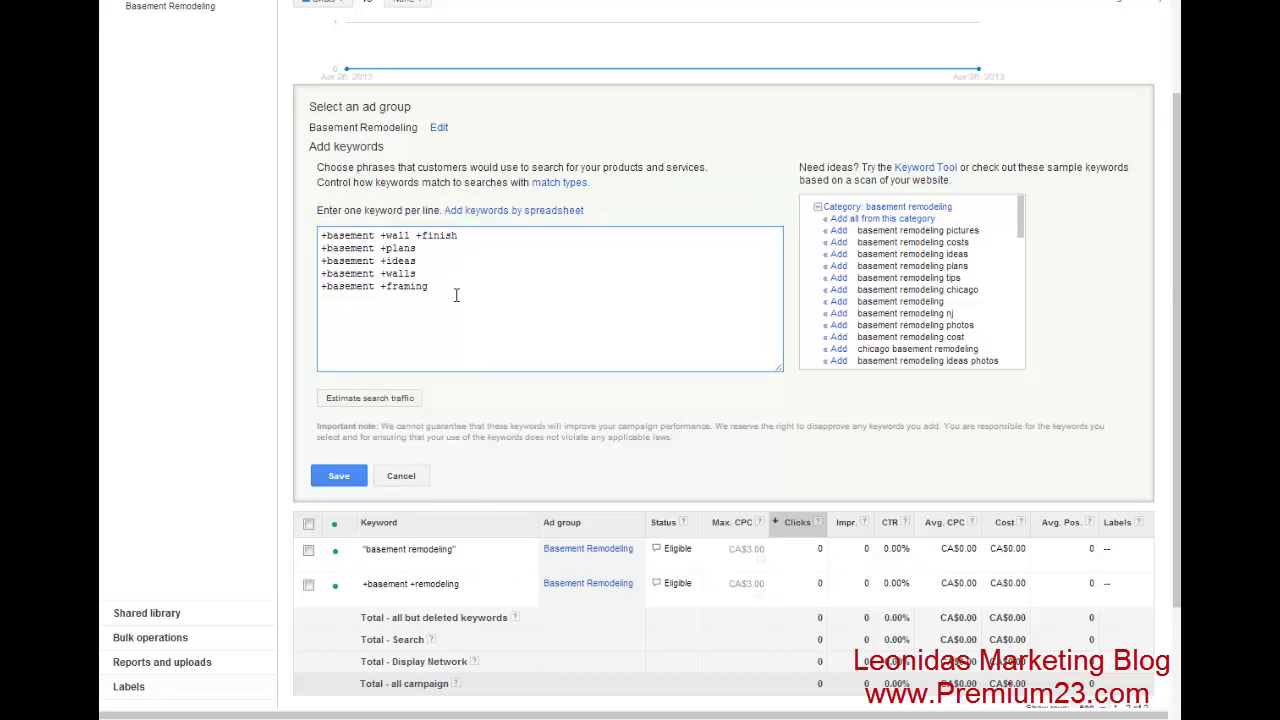
drag(429, 287, 318, 288)
click(357, 287)
- Save the seven new modified-broad and phrase keywords to the ad group
click(340, 477)
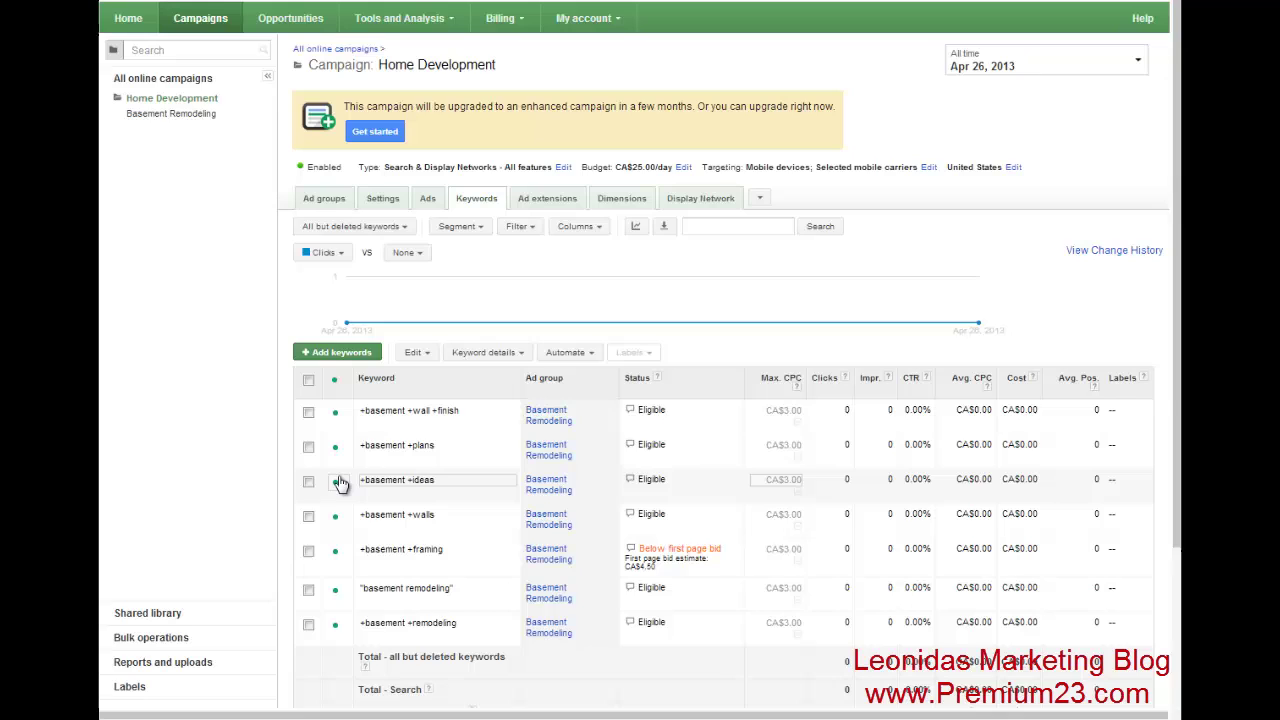
scroll(440, 300, down, 2)
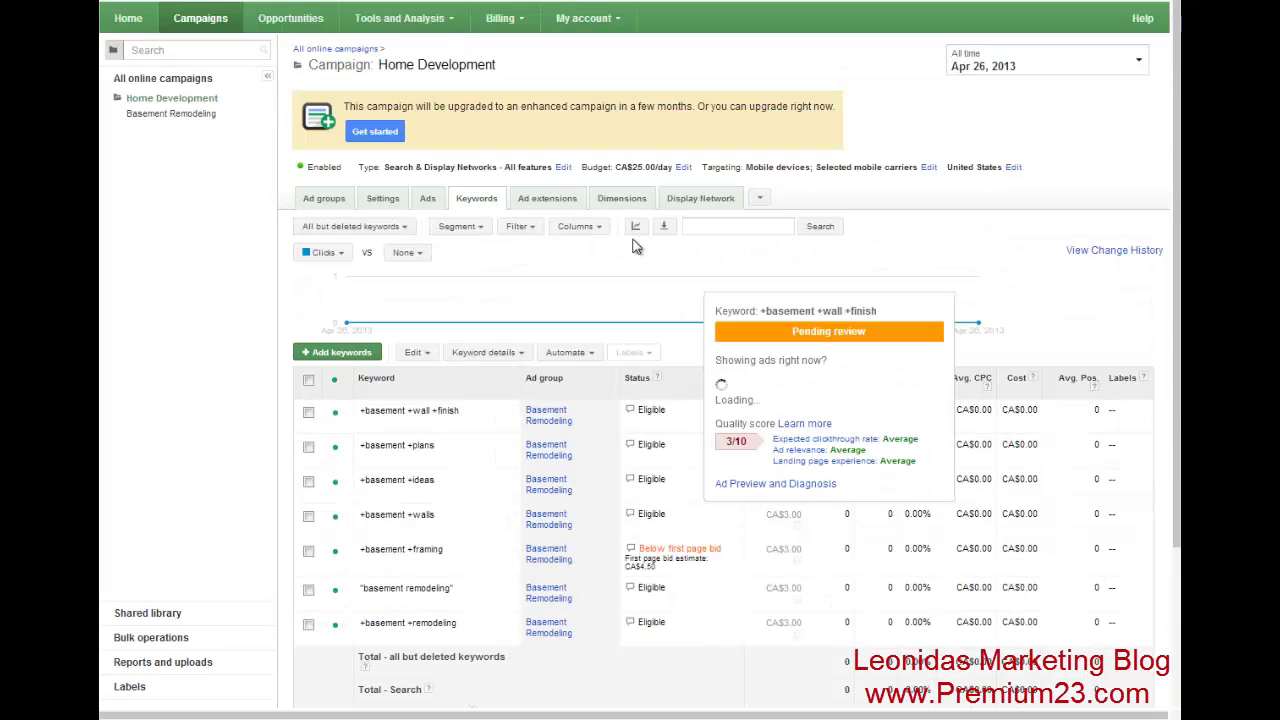
mouse_move(630, 240)
scroll(631, 250, up, 2)
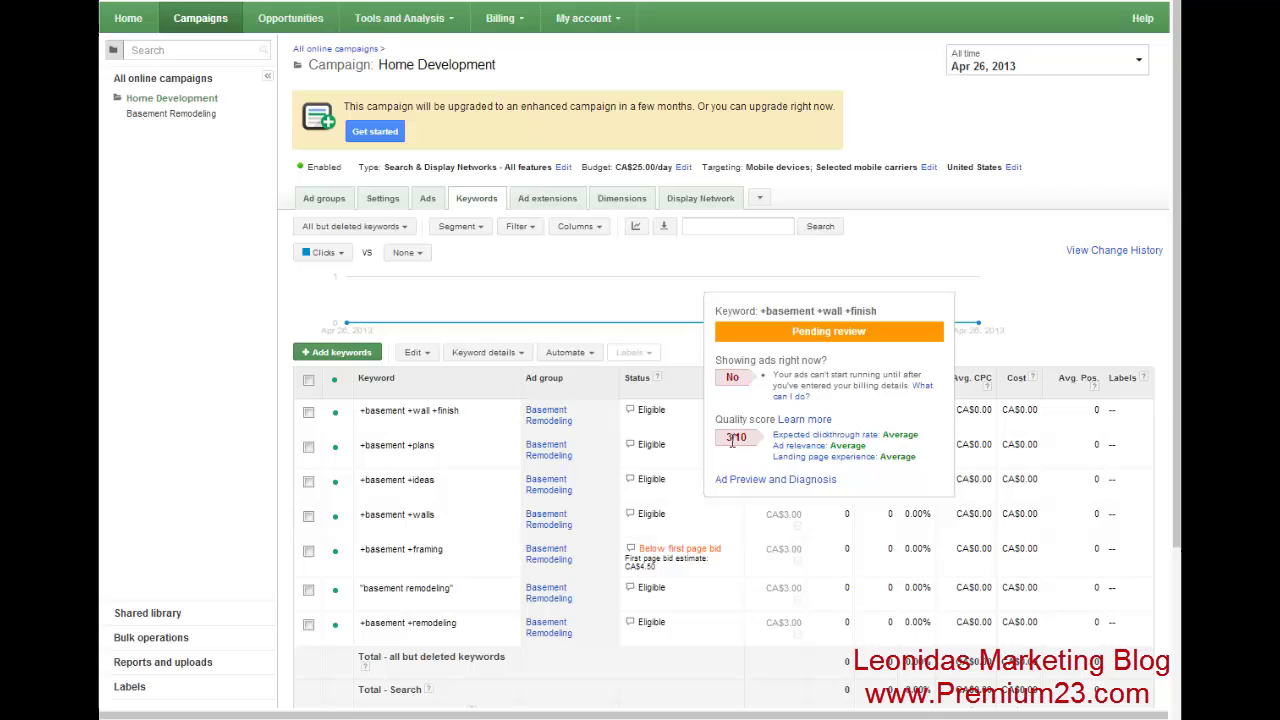
- Check each keyword's pending status and 3/10 quality score, then go back to the Home Development ads list
mouse_move(629, 453)
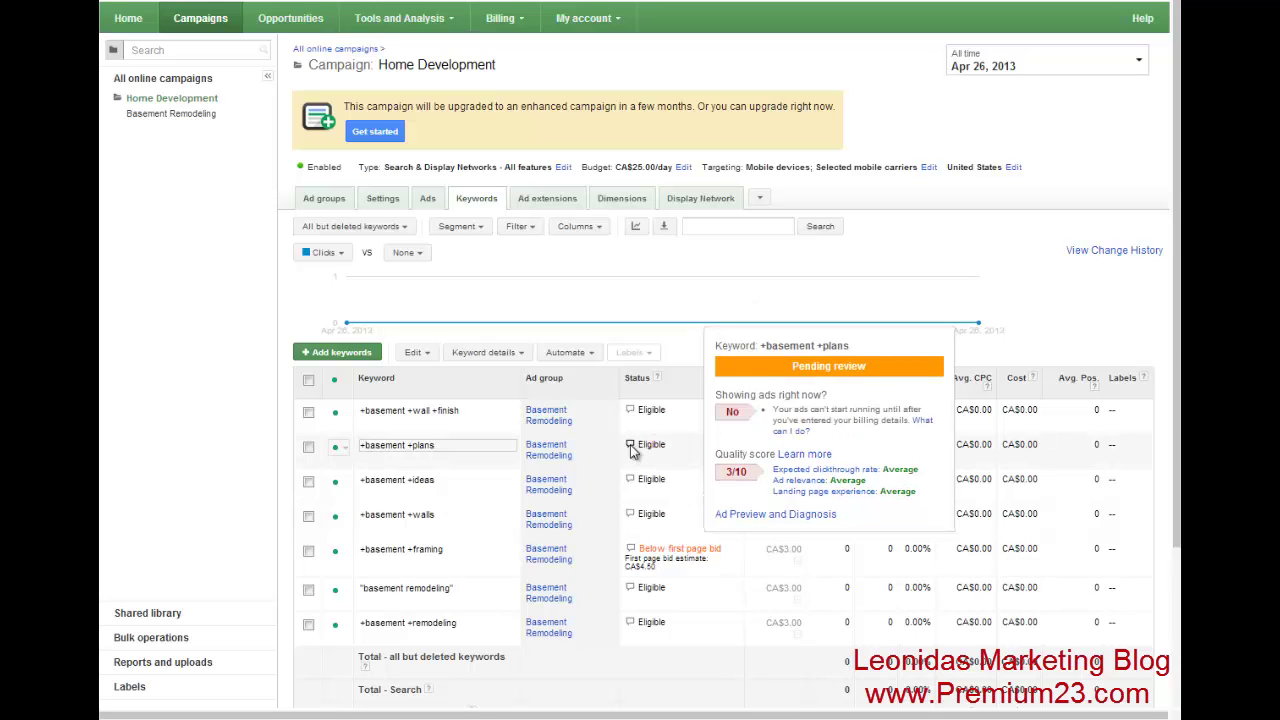
mouse_move(632, 552)
mouse_move(630, 622)
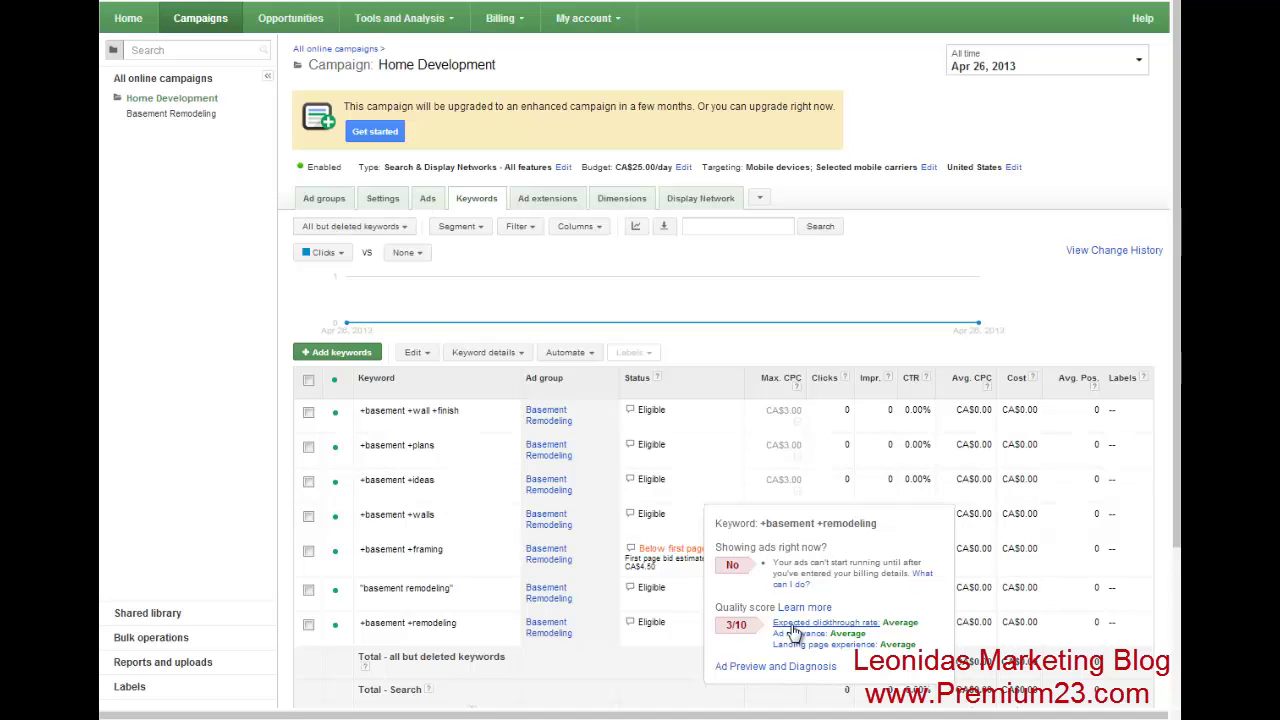
click(427, 198)
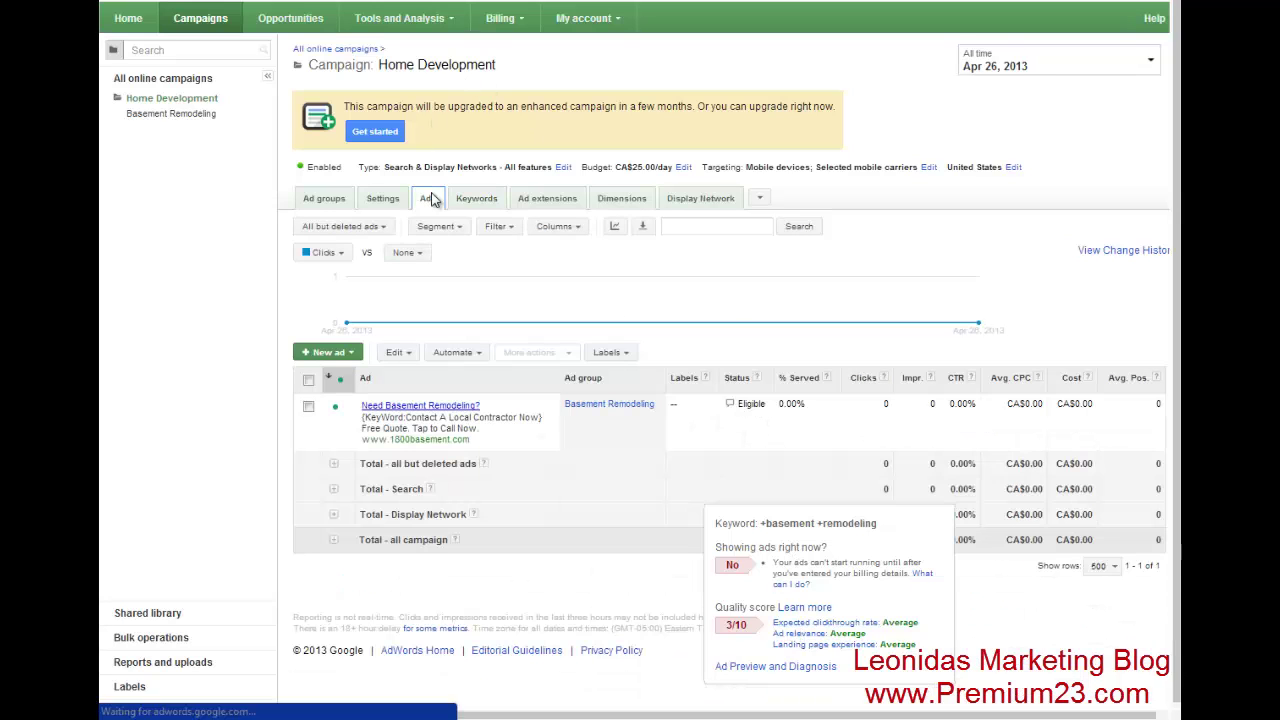